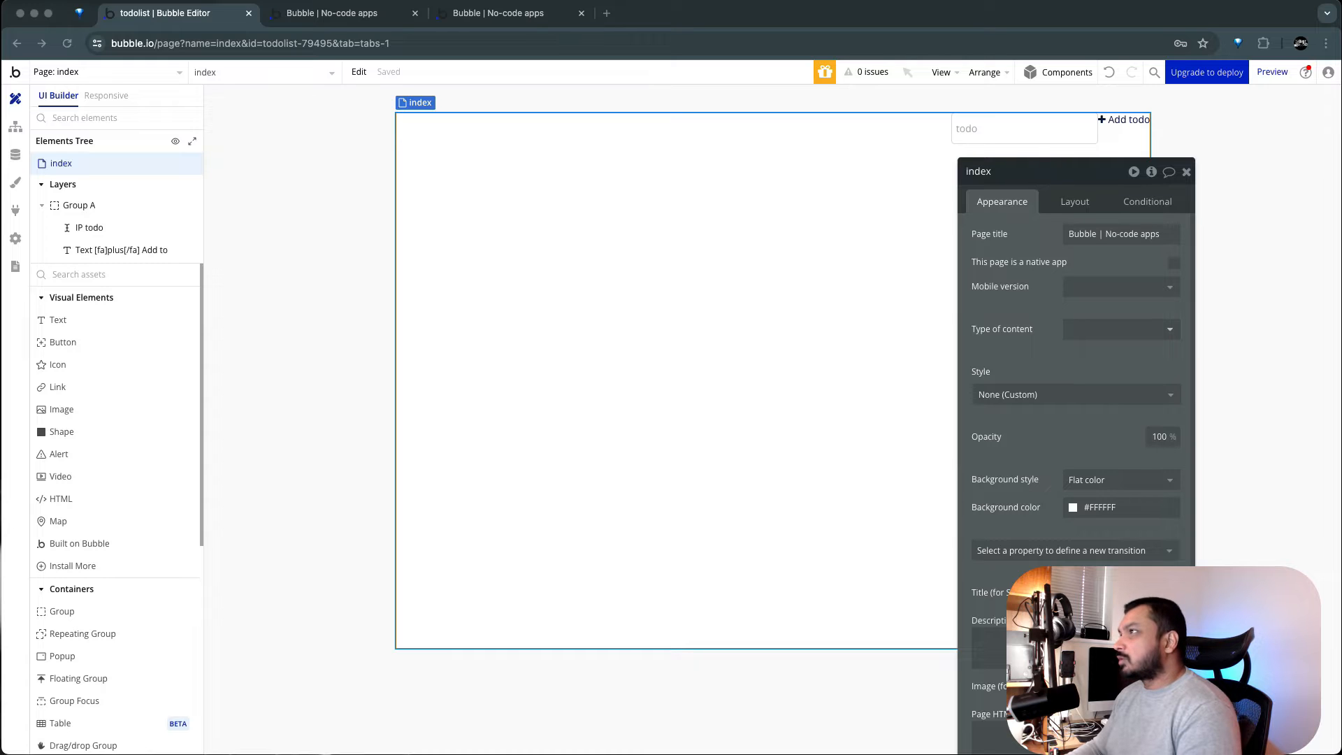
Examine the fields defined for the User and Todo data types.
left_click(534, 240)
left_click_drag(963, 164, 1070, 174)
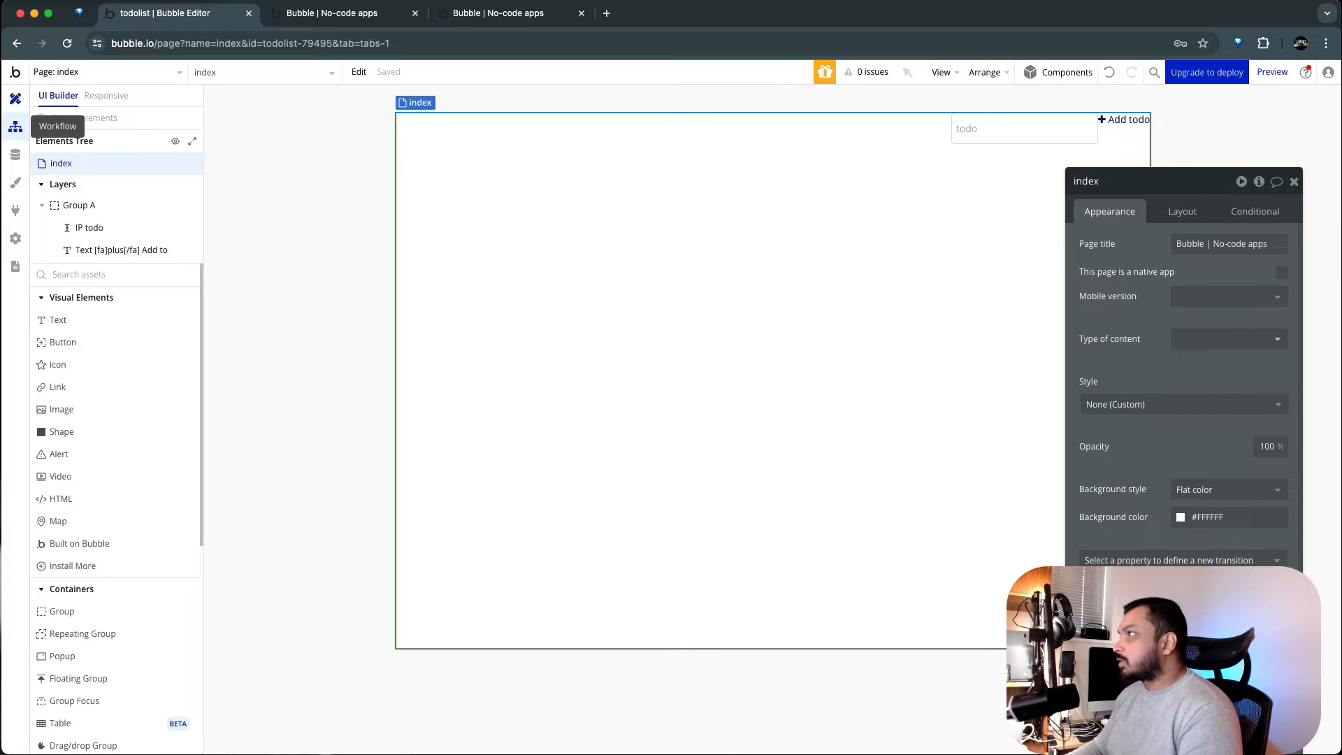
left_click(15, 126)
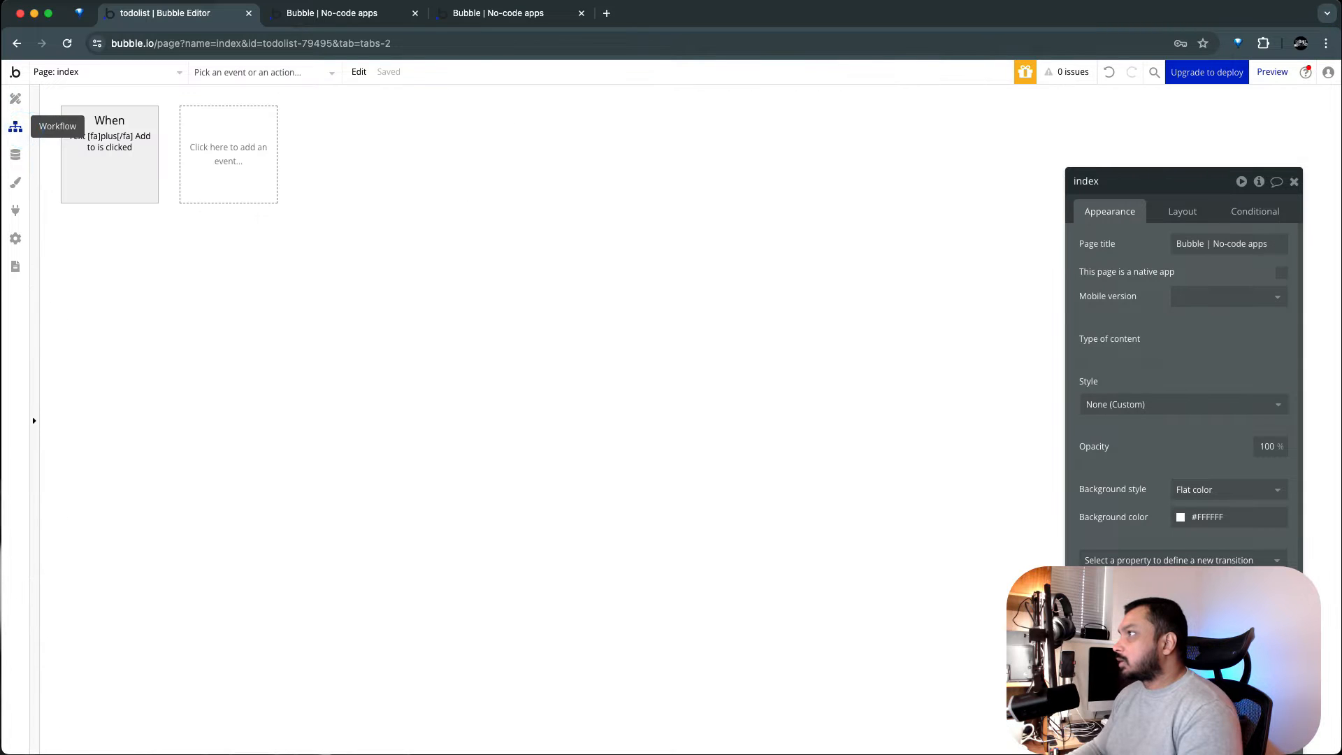
left_click(16, 153)
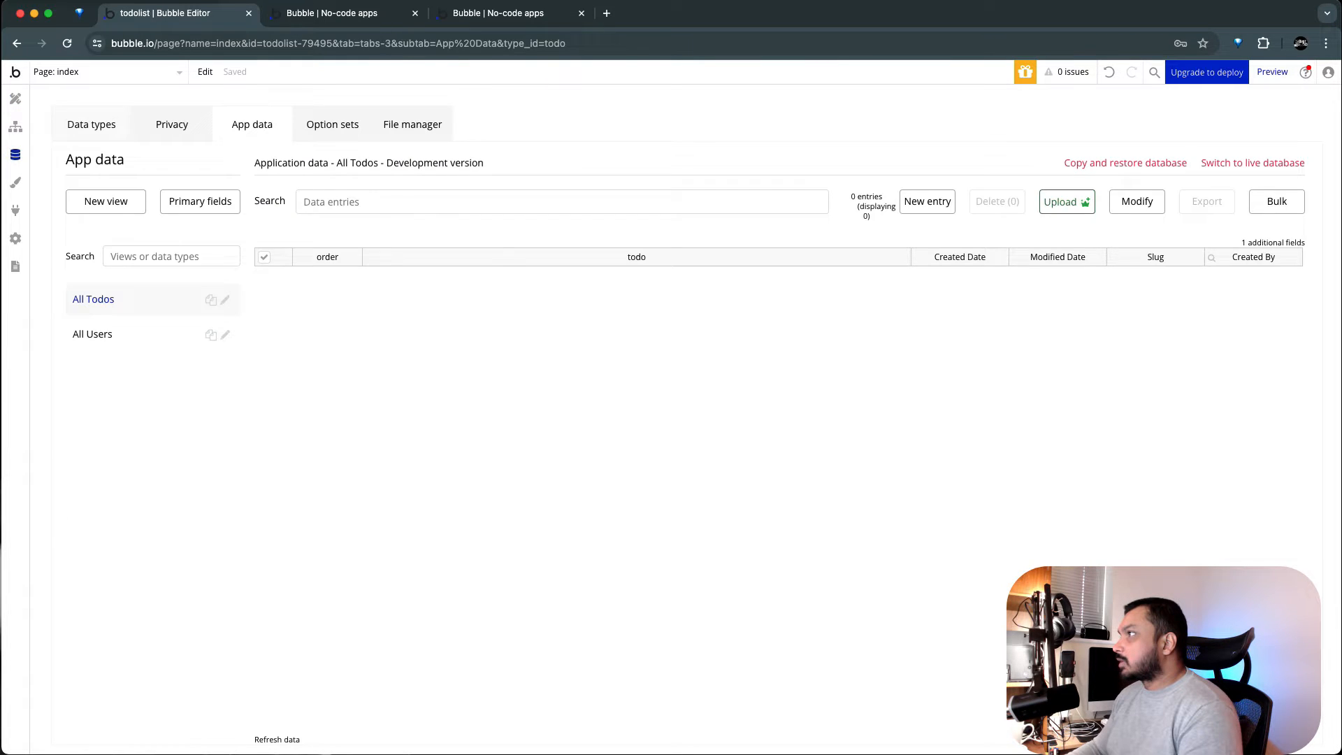
left_click(94, 127)
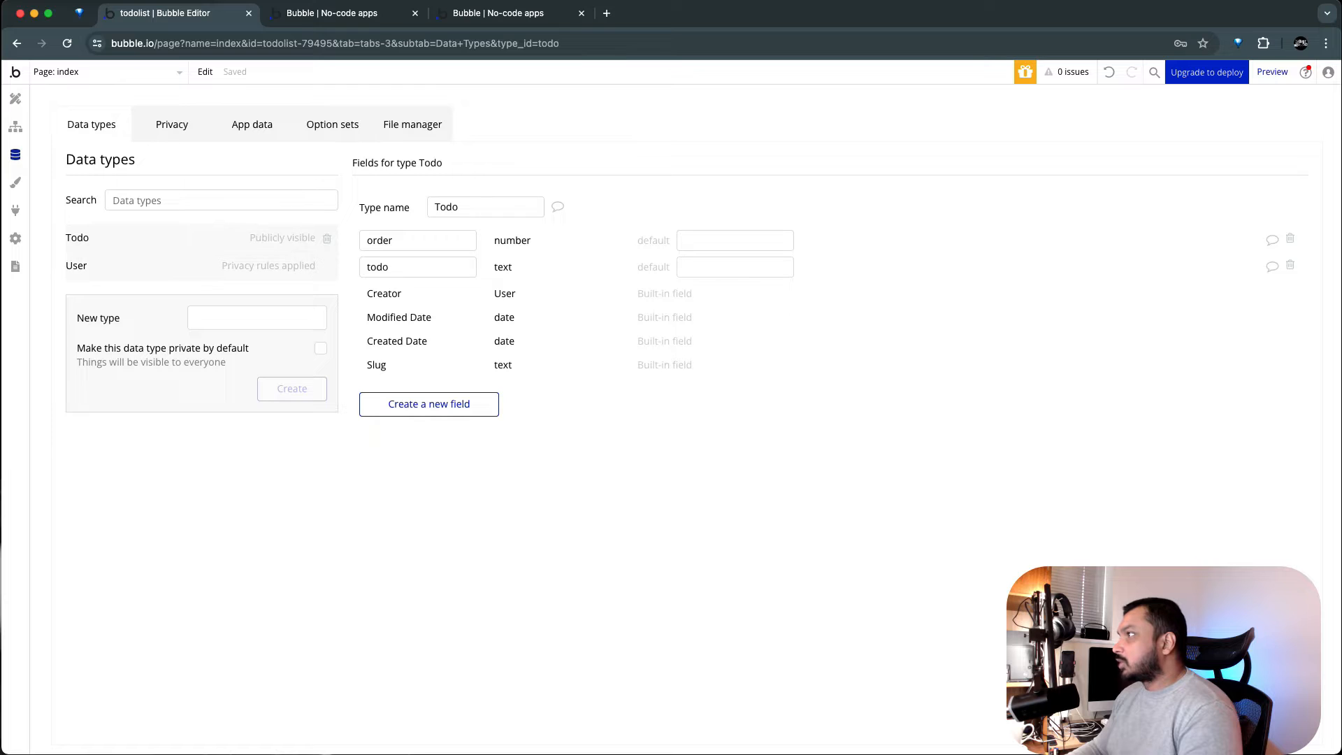
left_click(126, 265)
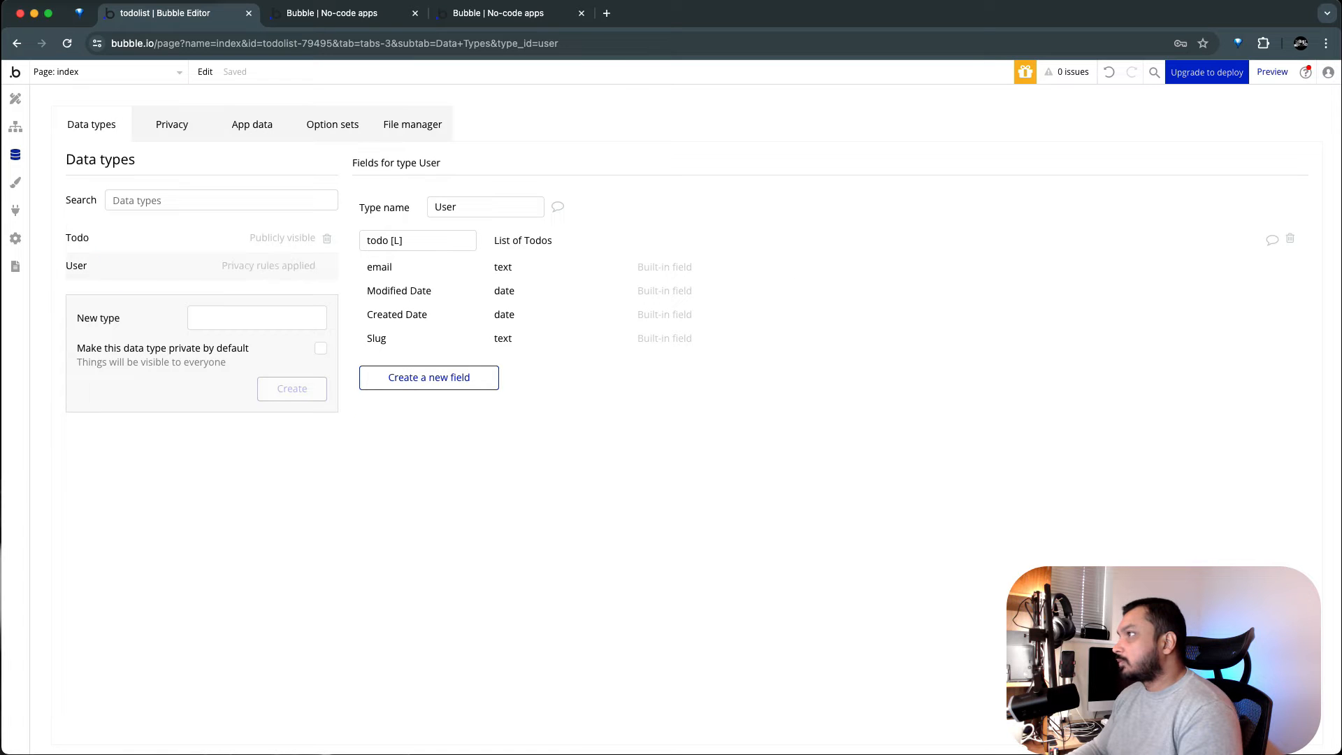
triple_click(420, 240)
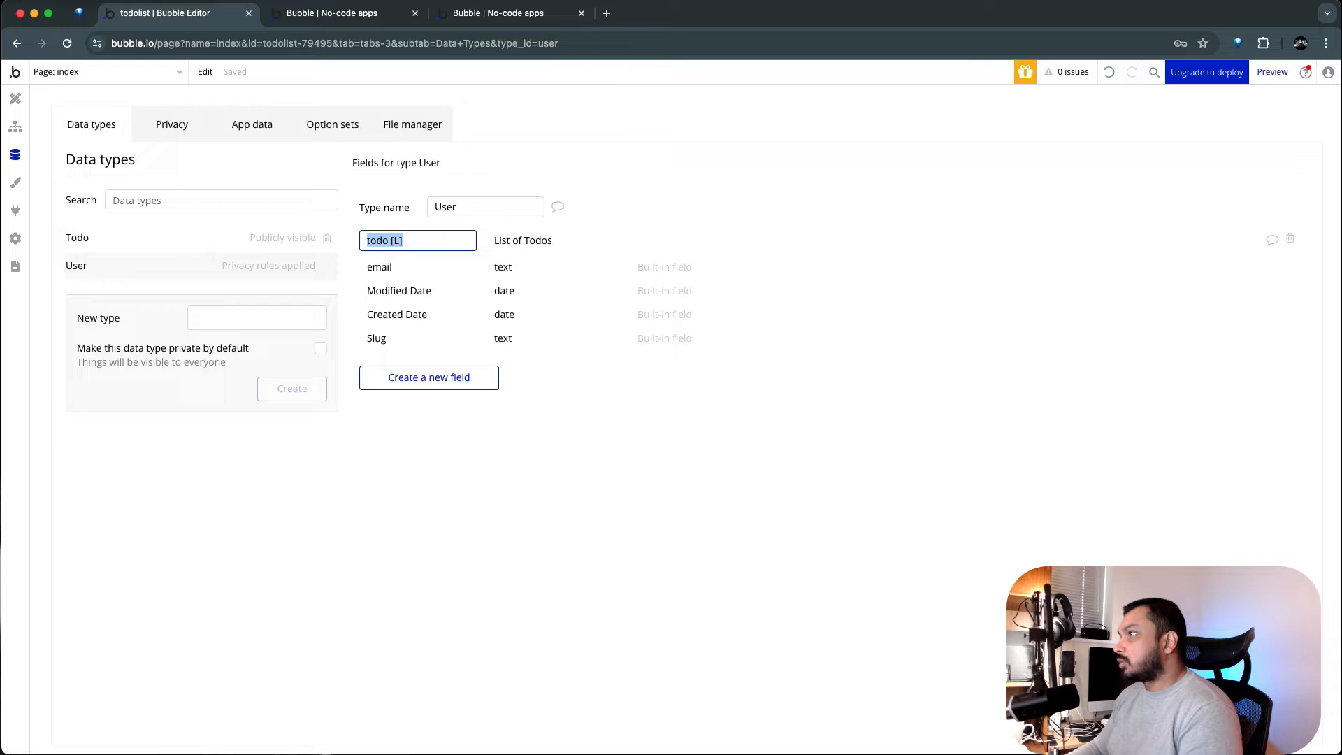
left_click(523, 242)
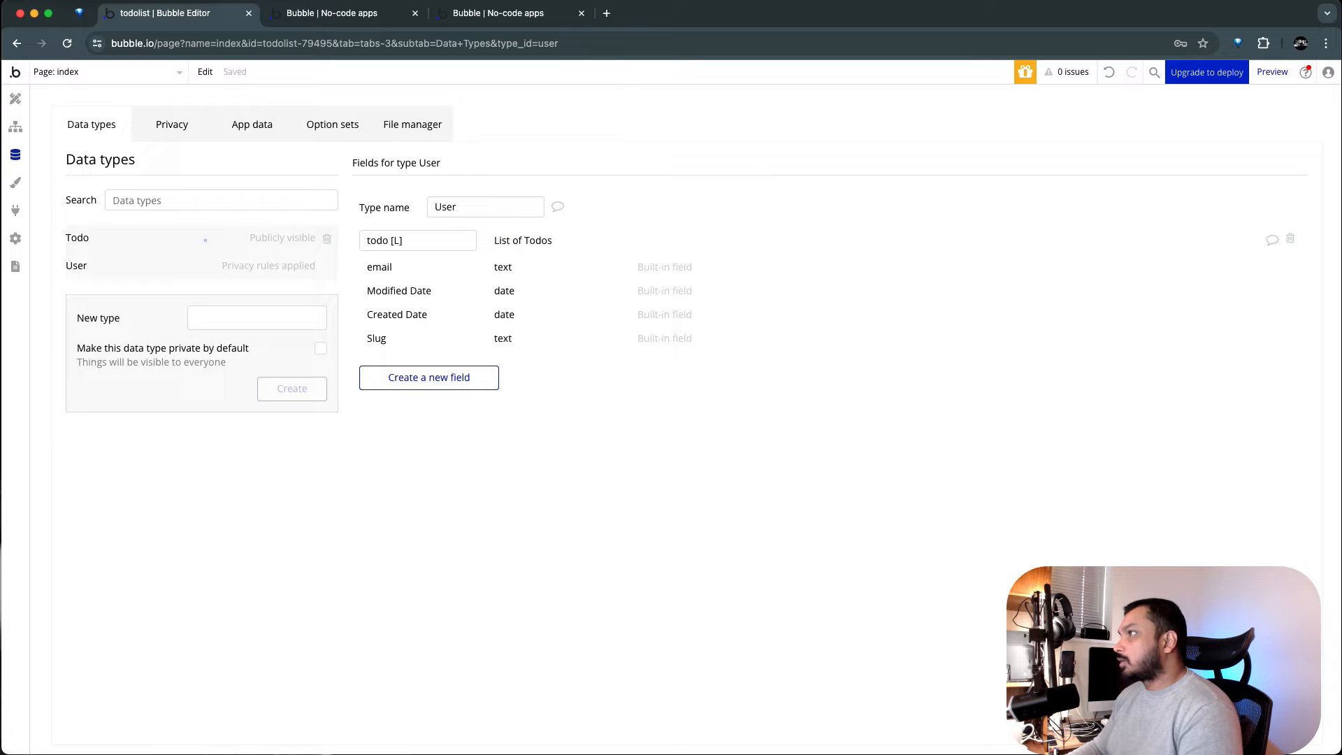
left_click(205, 238)
left_click(410, 237)
left_click(402, 263)
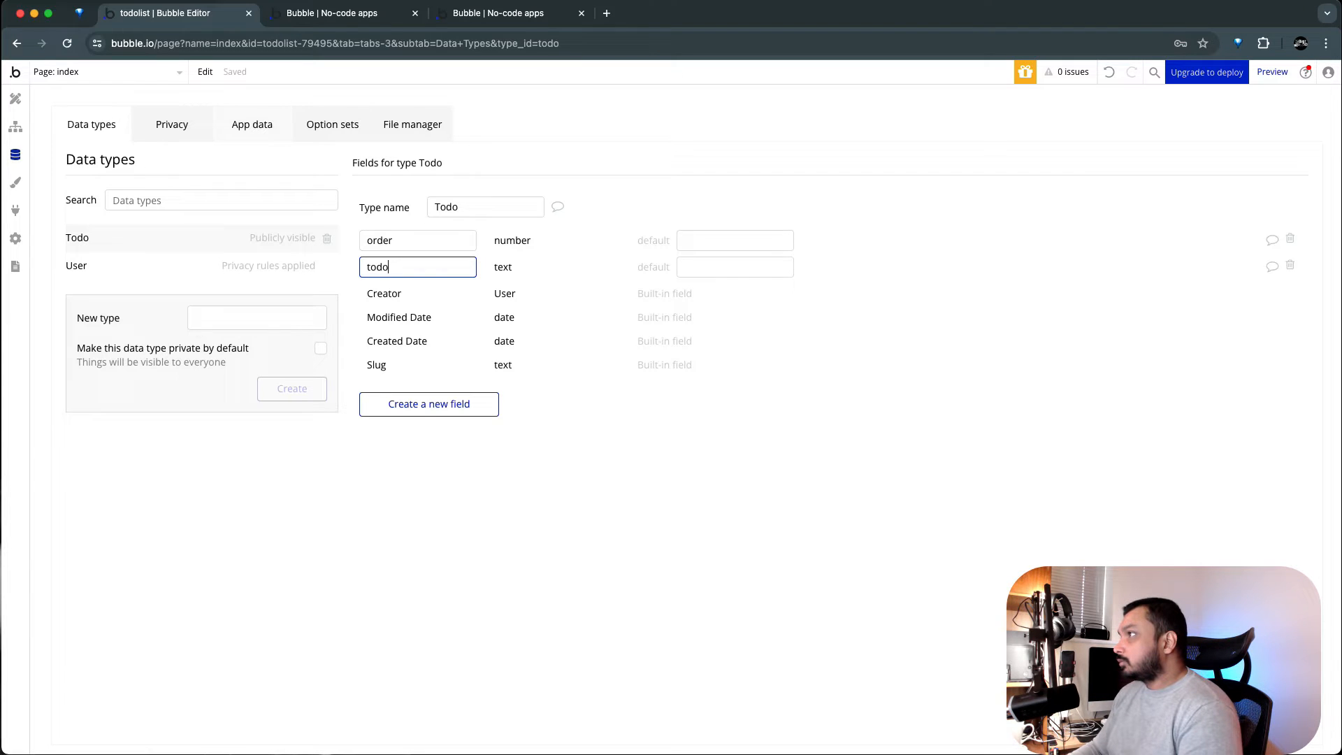
Review the app data entries for all users and all todos.
left_click(252, 124)
left_click(165, 331)
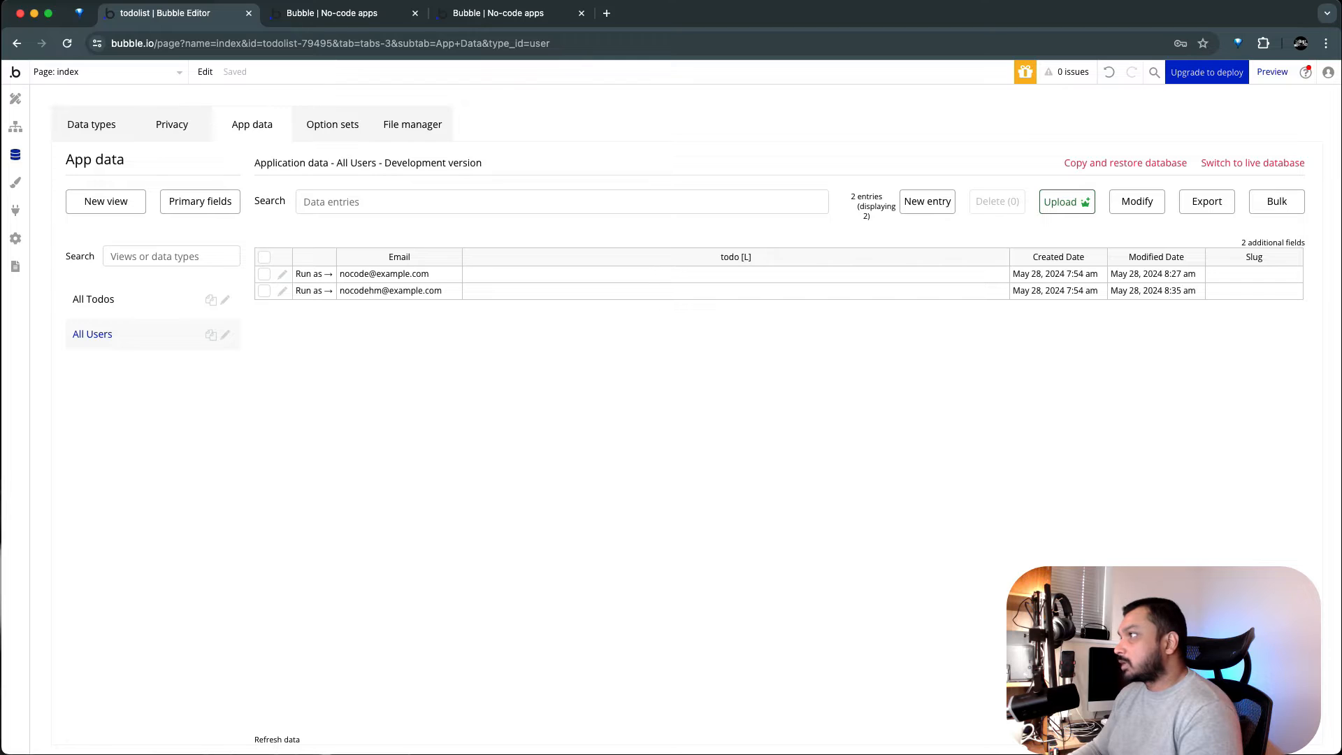
left_click(175, 300)
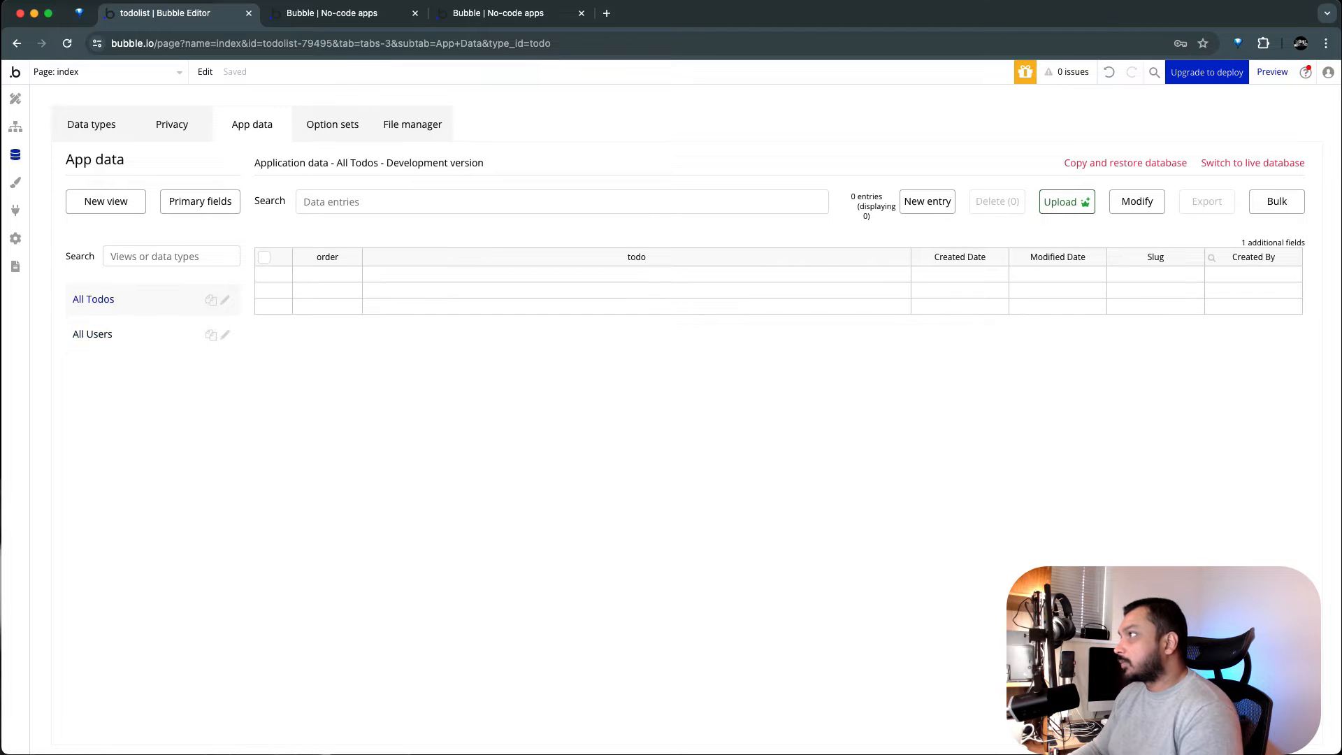
Examine the Add todo text's click workflow, checking the settings of the create, make changes and reset actions.
left_click(15, 99)
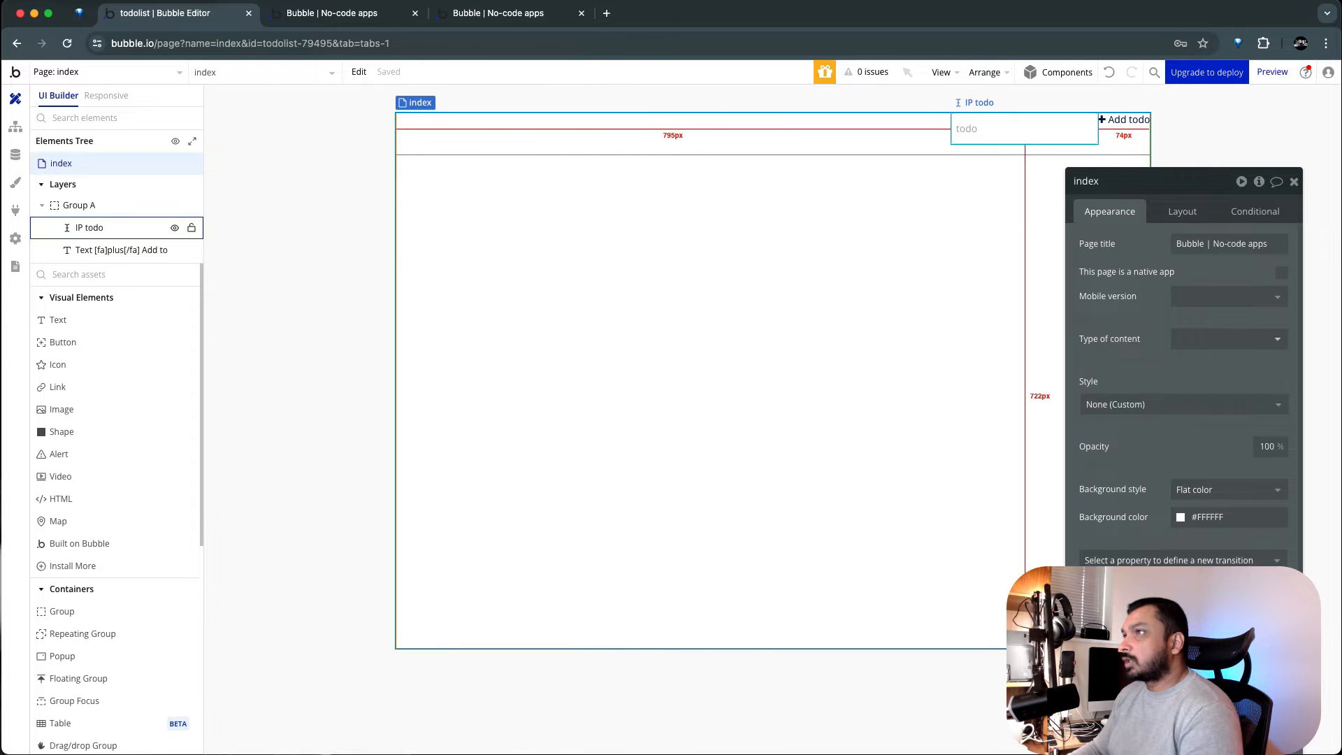
left_click(1040, 128)
left_click(1115, 120)
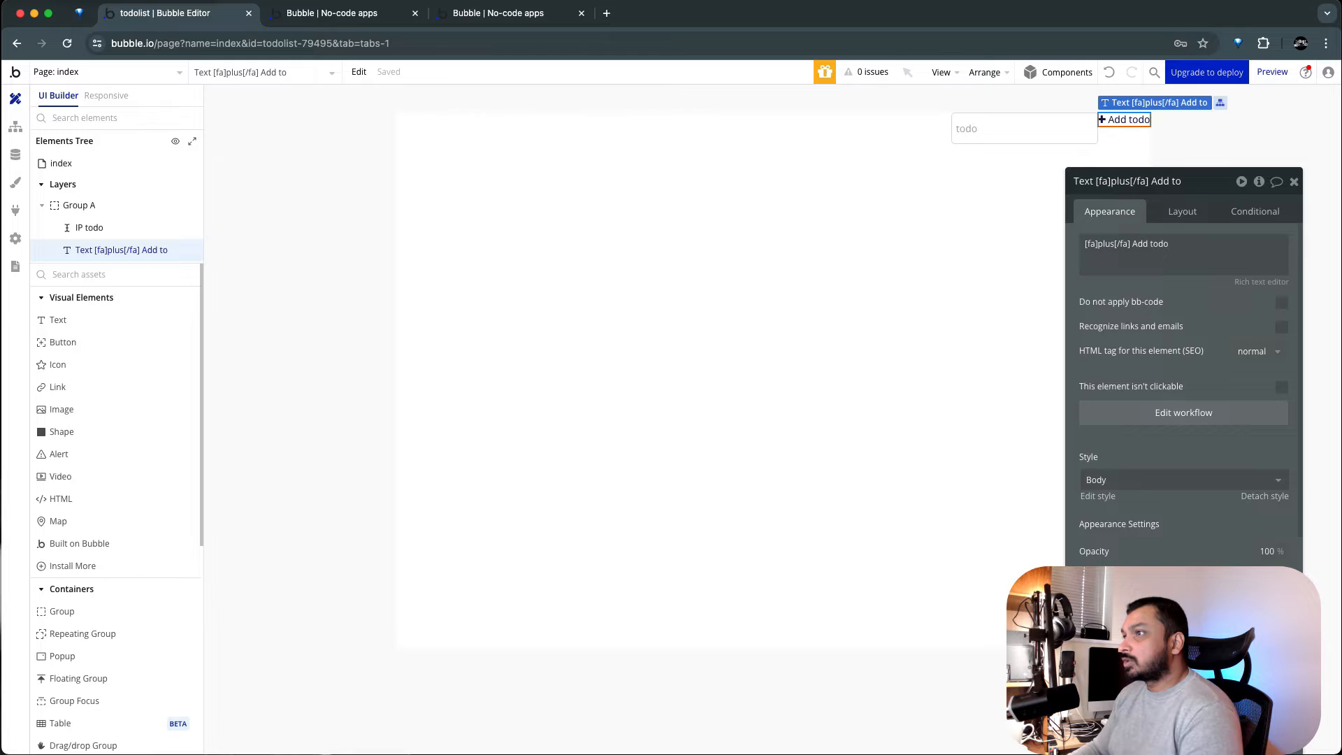
left_click(1172, 413)
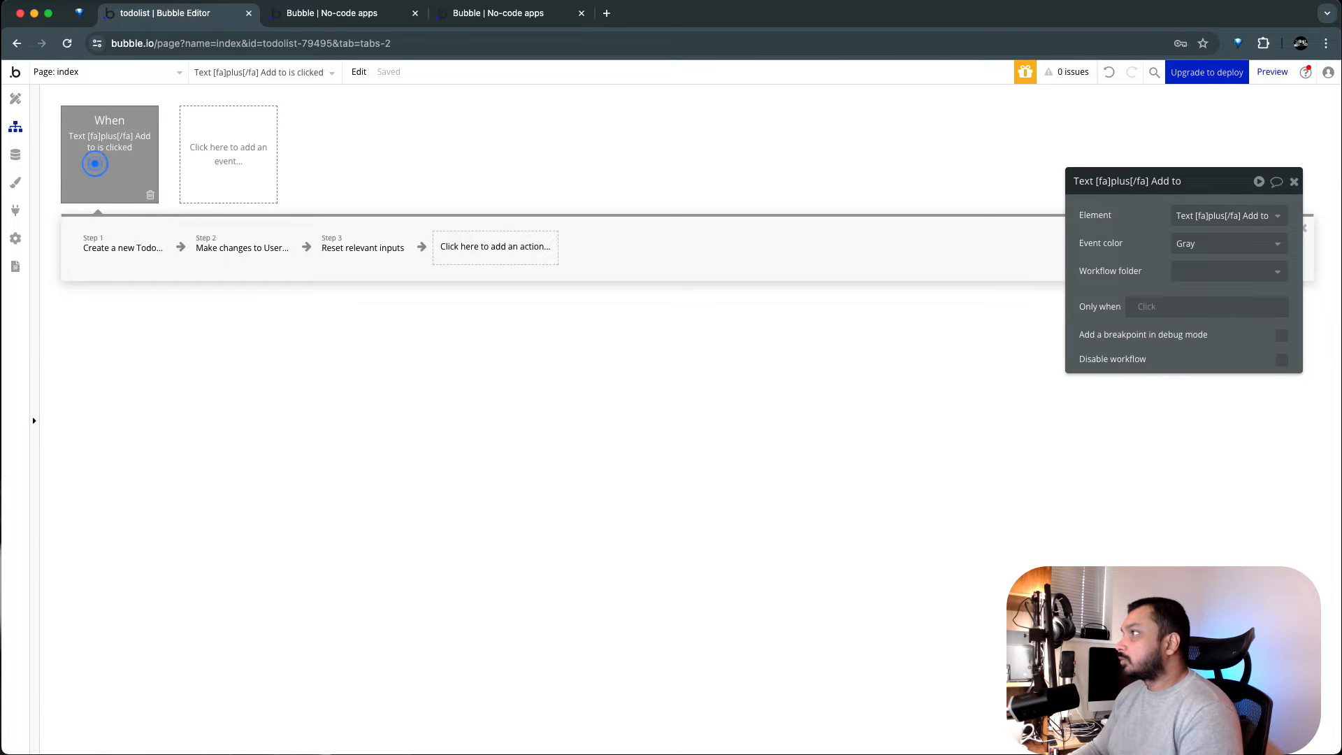
left_click(105, 246)
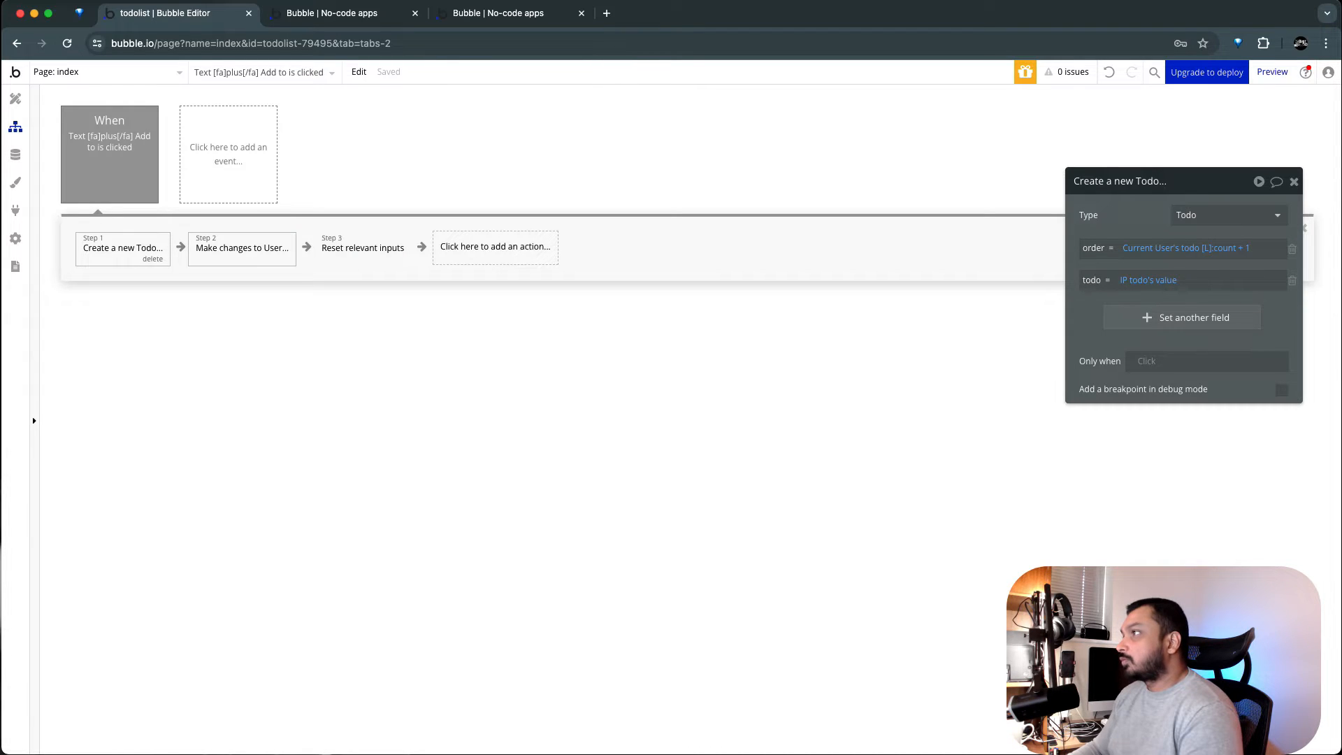
left_click(252, 248)
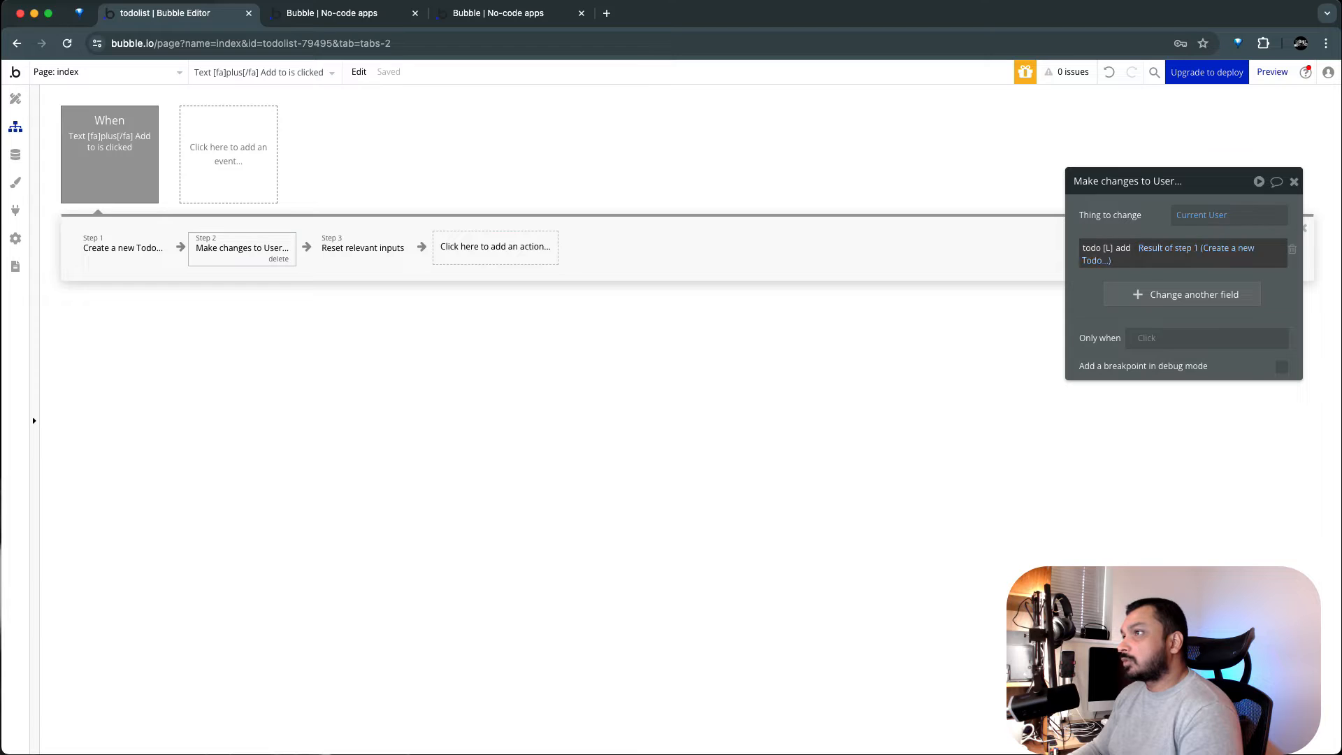
left_click(378, 248)
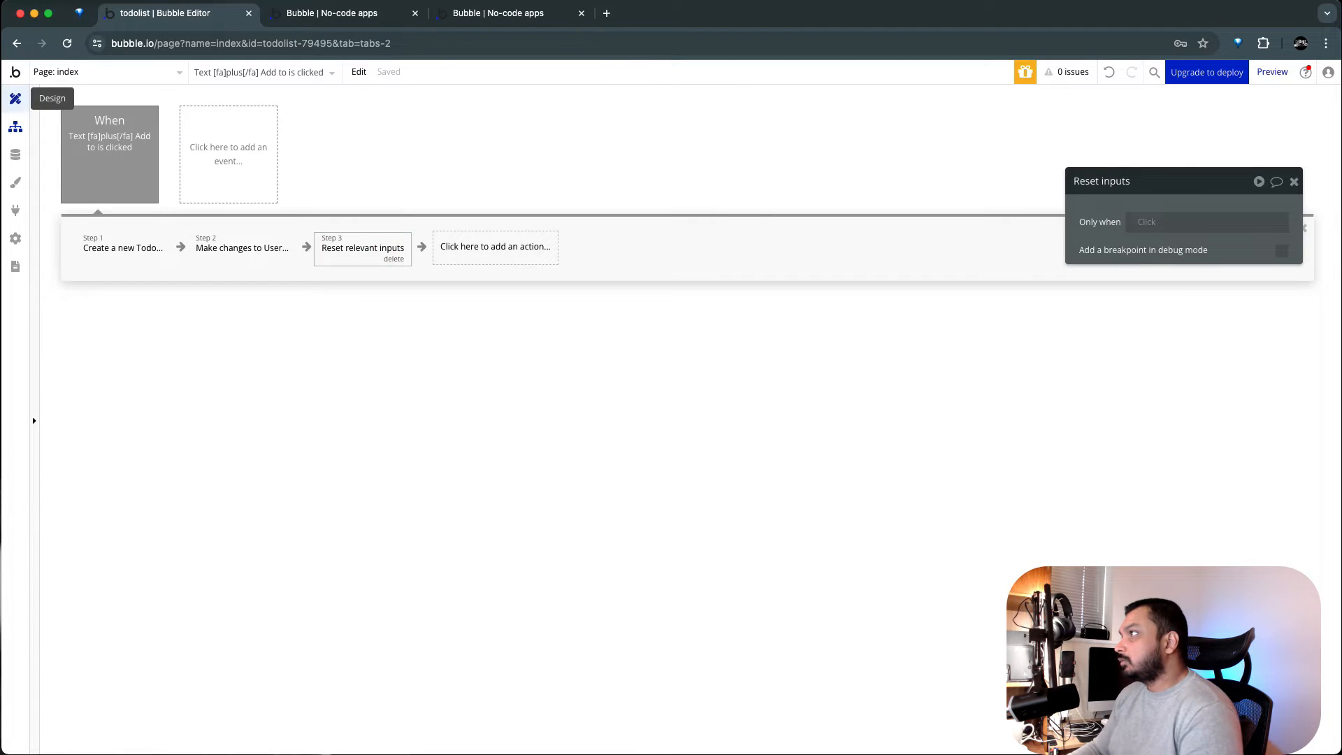
Run the app as the first user in the All Users data and close the surplus preview tabs.
left_click(15, 98)
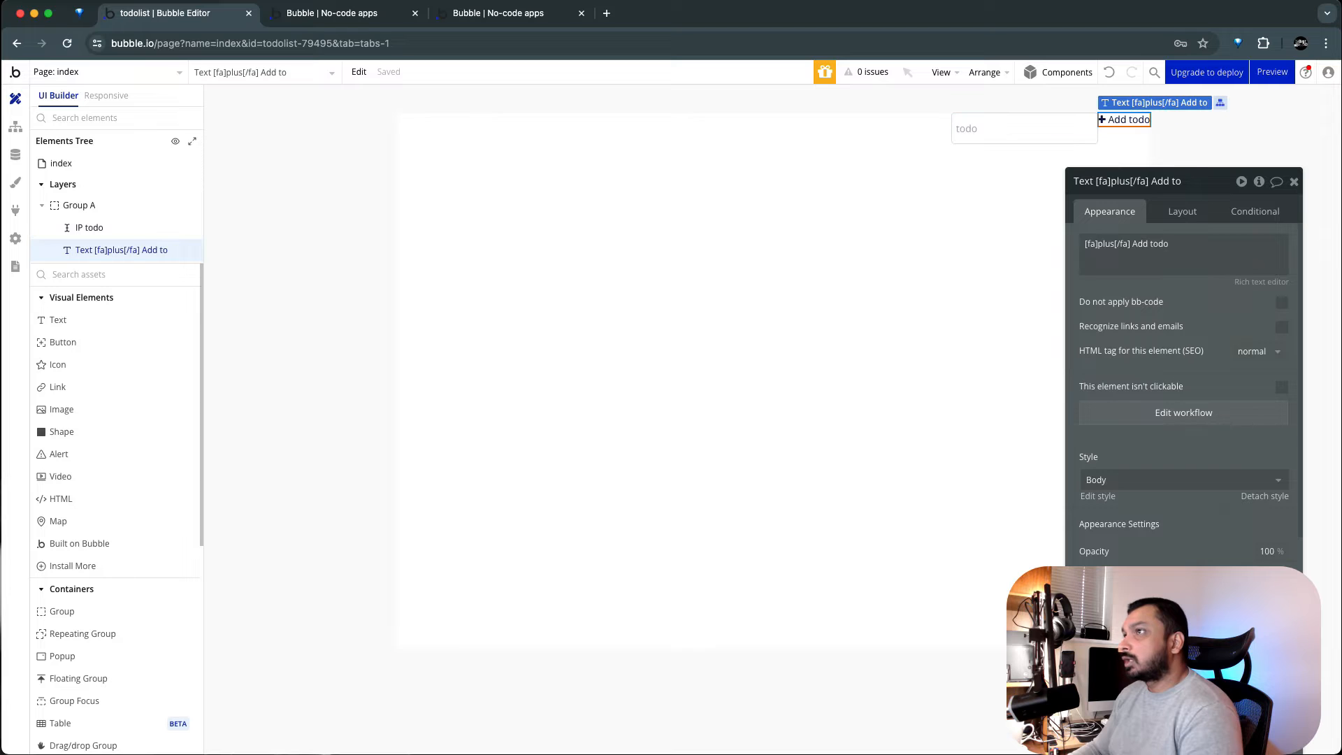
left_click(15, 155)
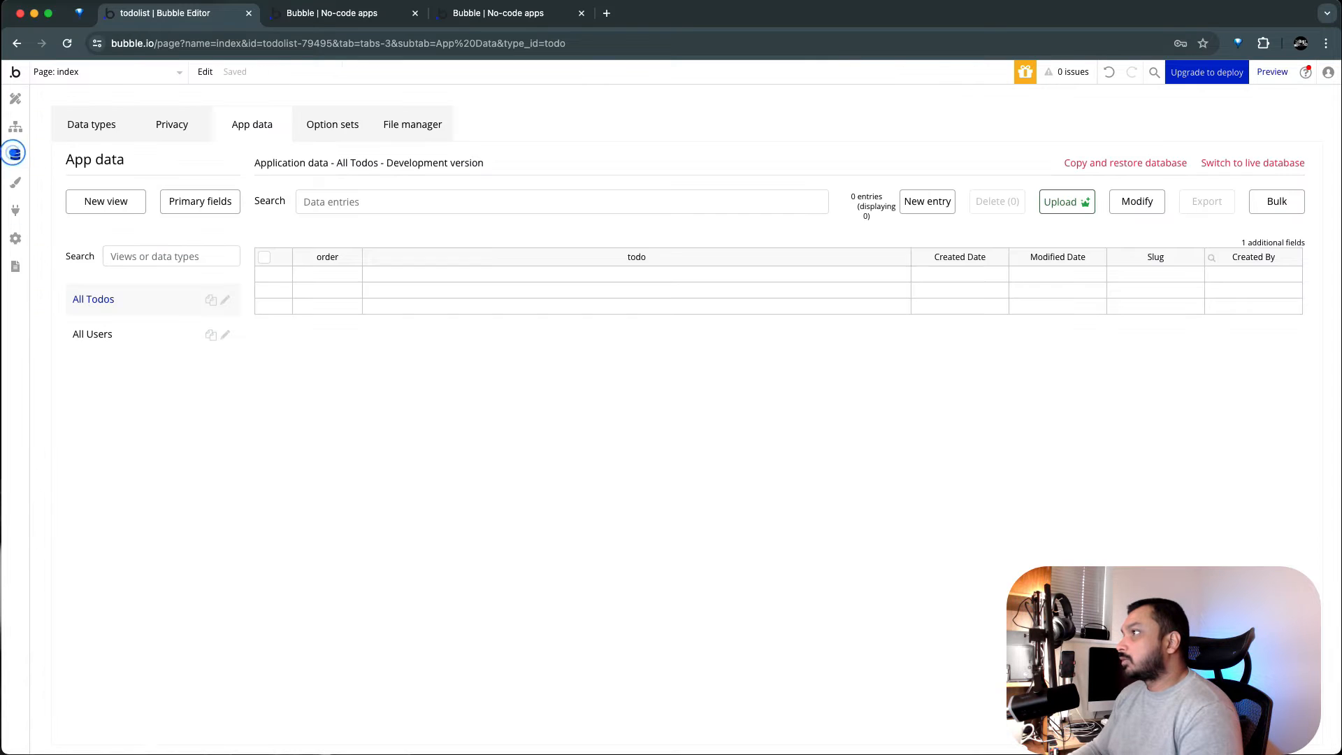
left_click(141, 326)
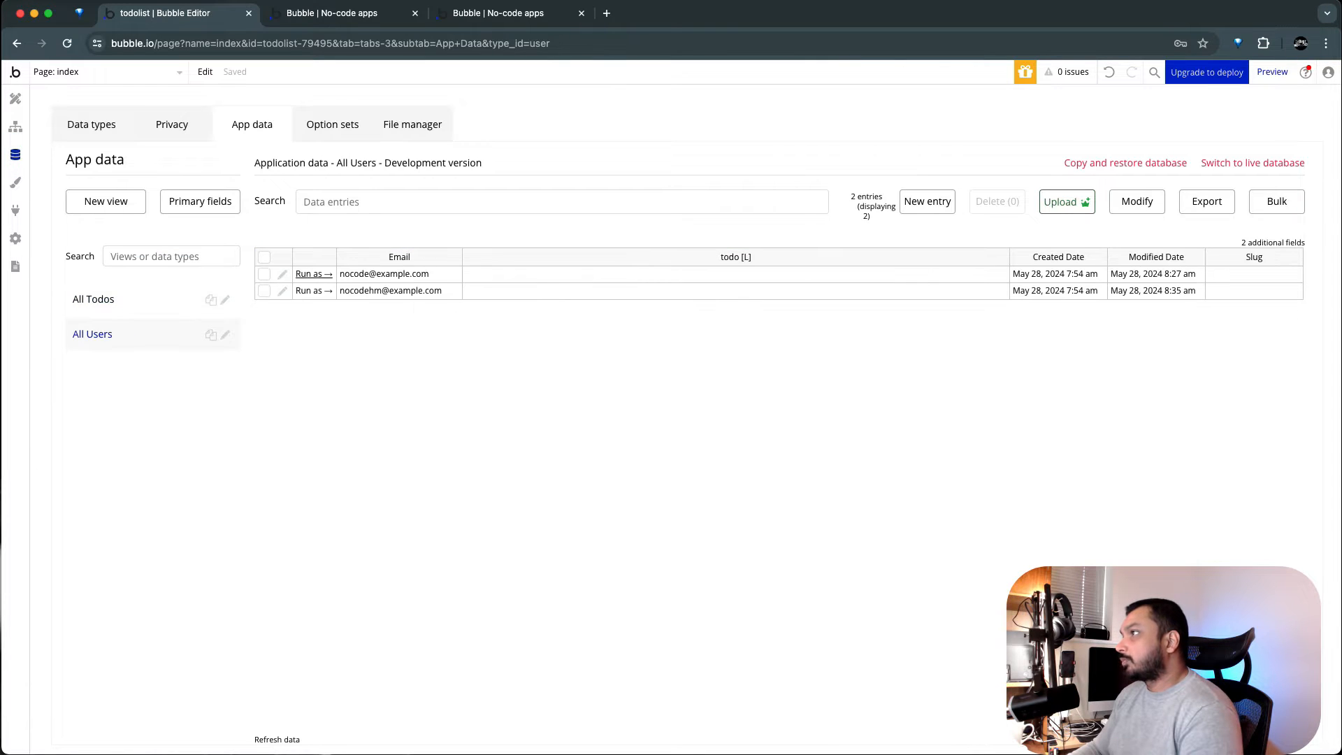
key("ctrl+Tab")
left_click(304, 274)
key("super+w")
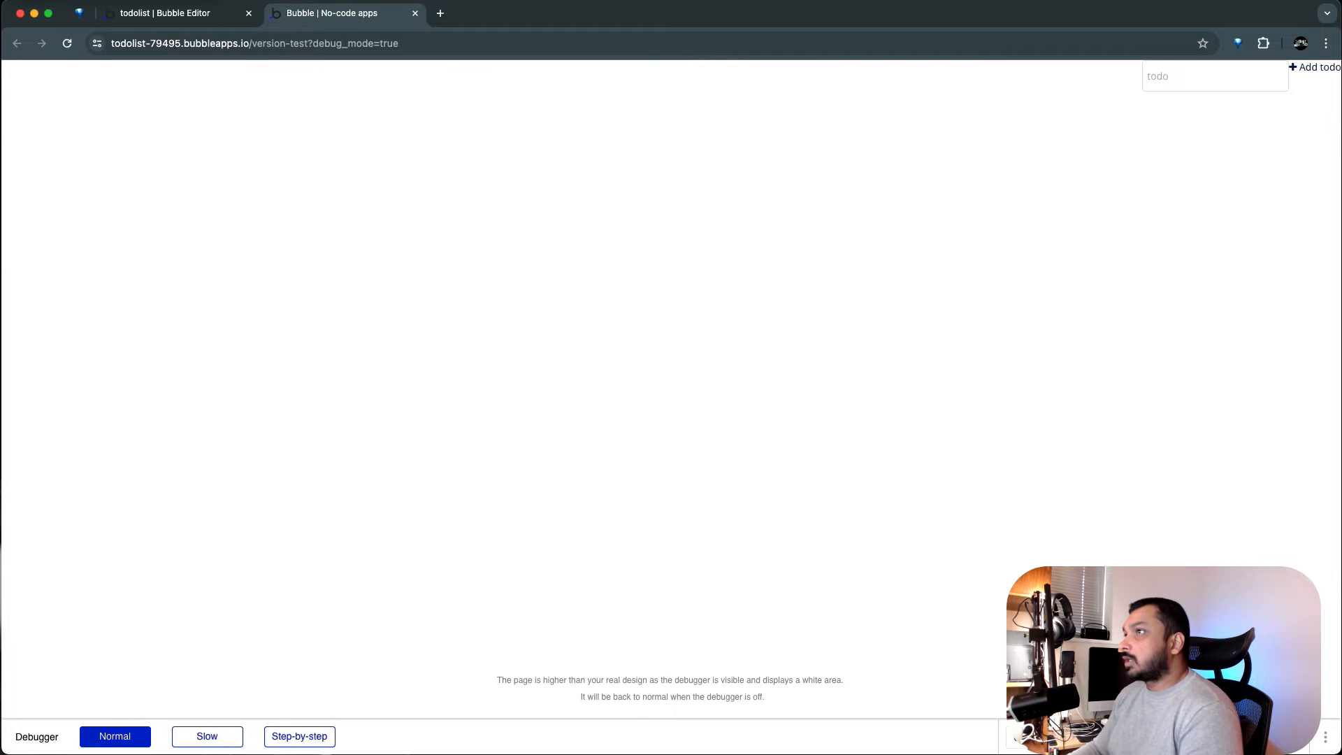
Add the todos "Test 1", "Test 2" and "Test 3" in the app preview.
left_click(1181, 76)
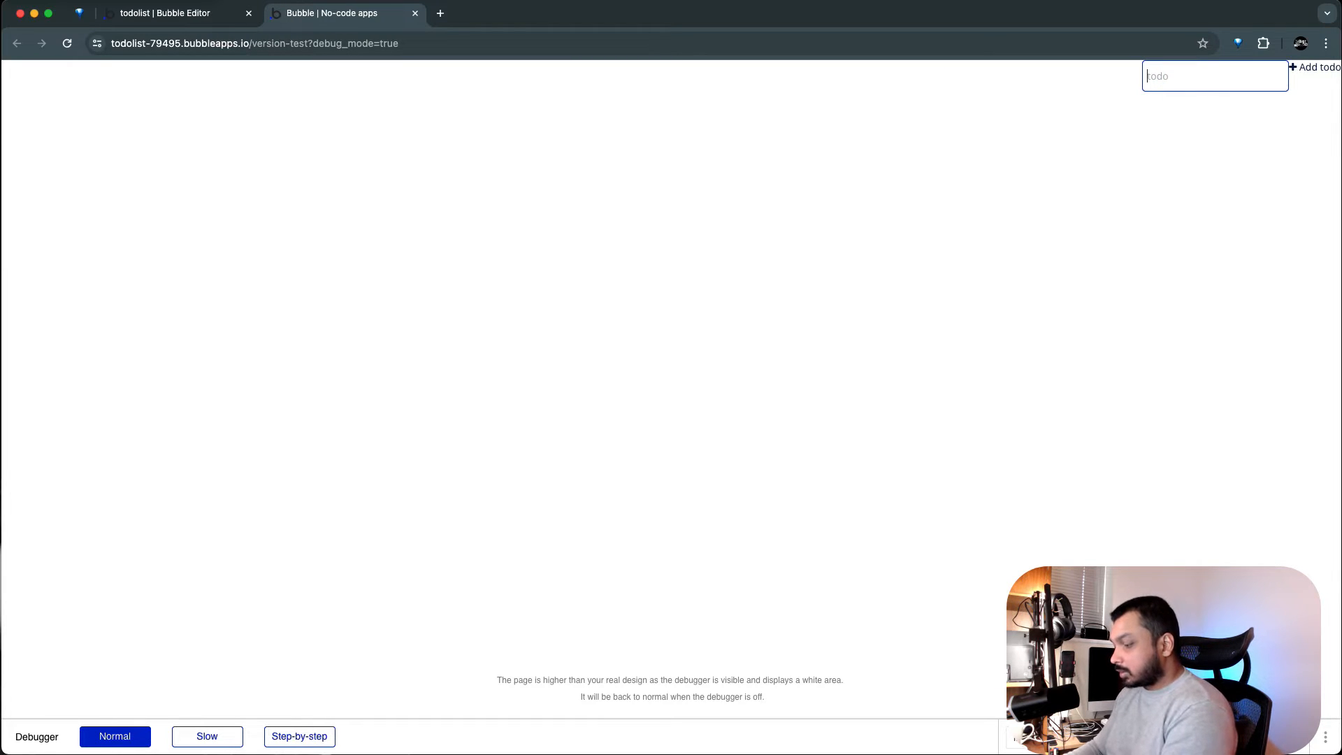
type("Test 1")
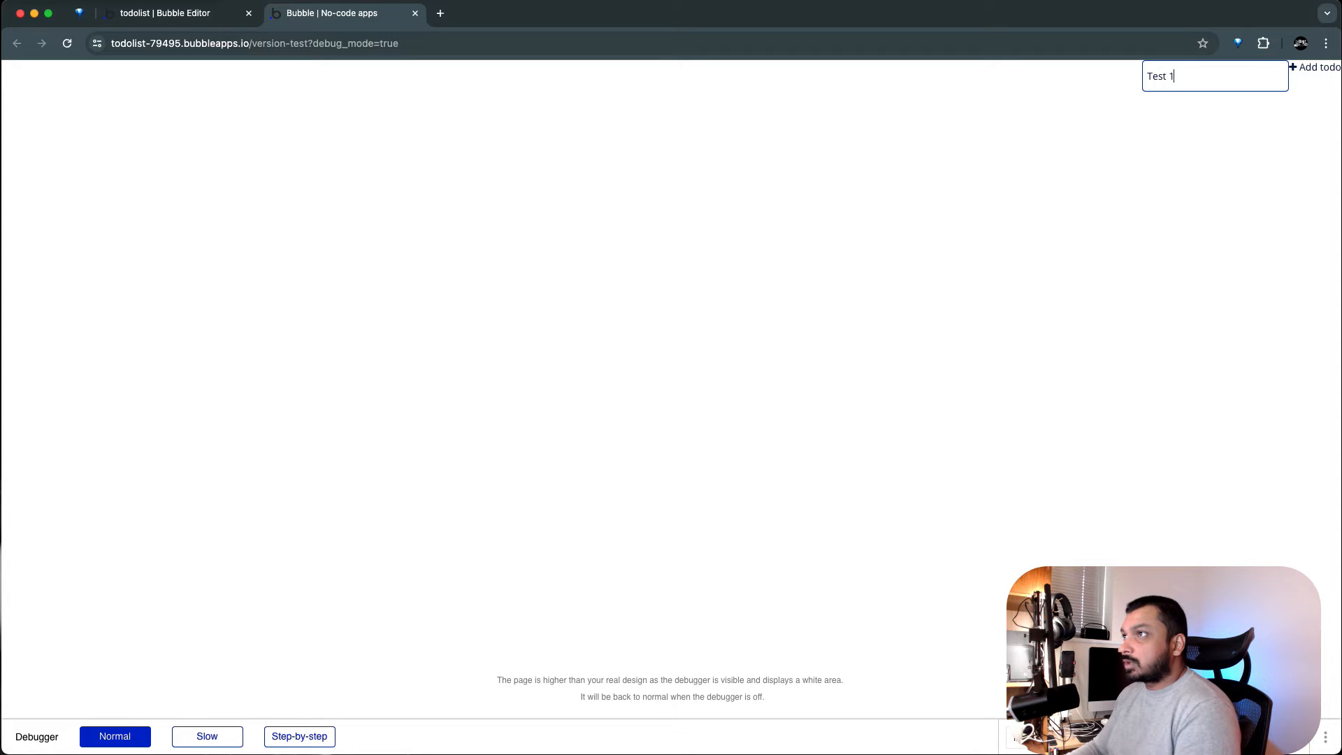
left_click(1315, 67)
left_click(1238, 77)
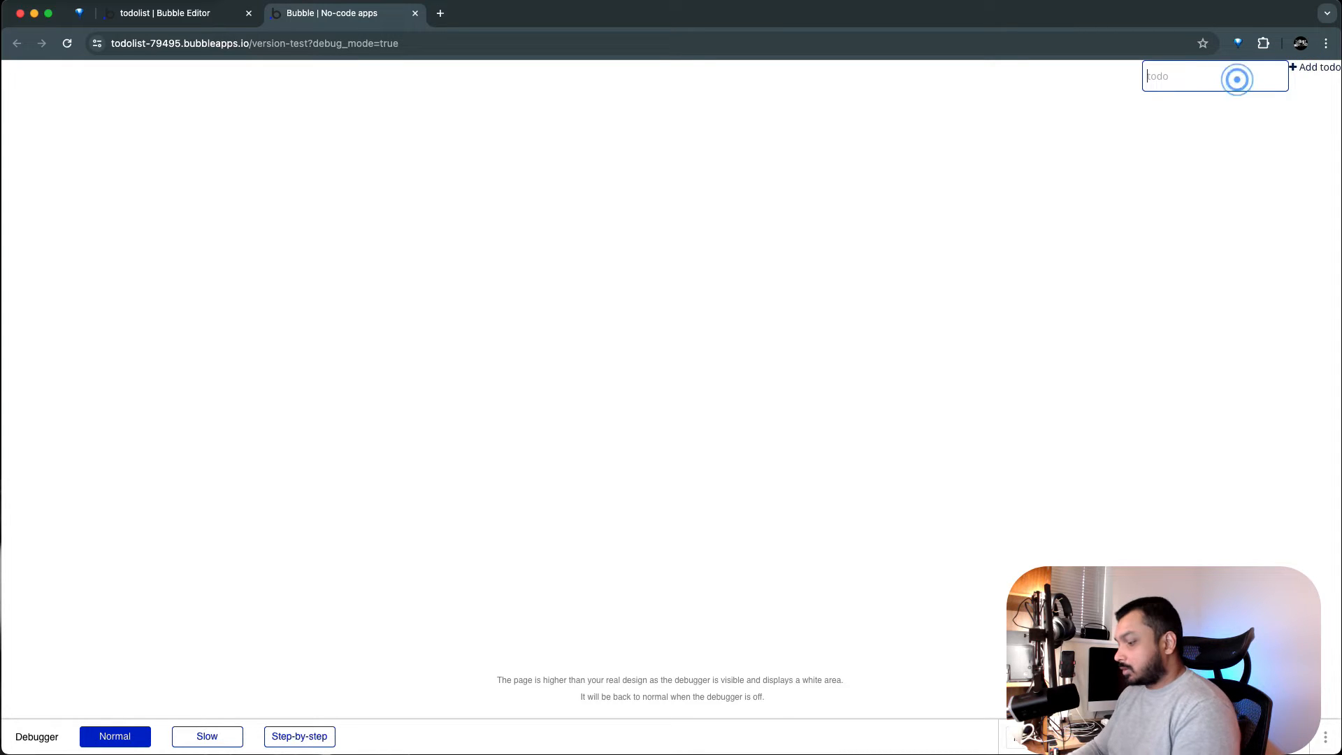
type("Test 2")
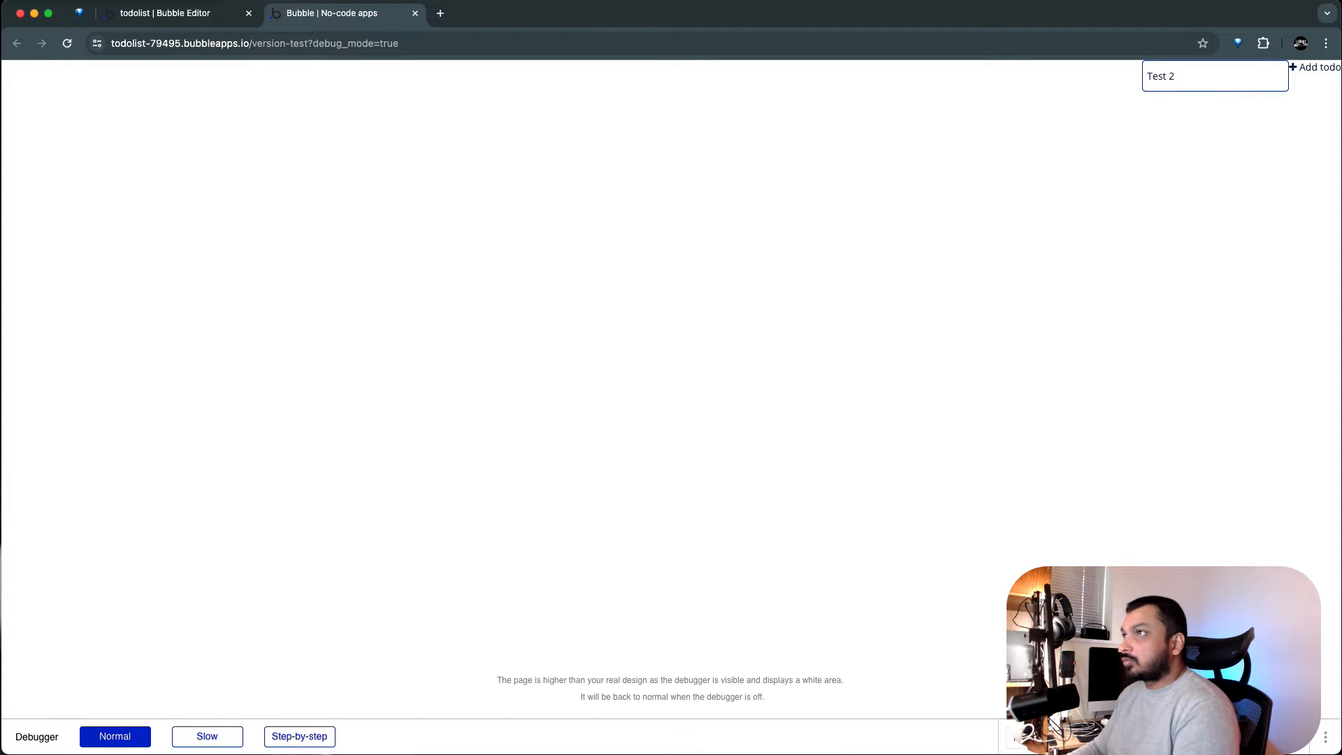
left_click(1313, 68)
left_click(1234, 79)
type("Test 3")
left_click(1318, 67)
Add two more todos, "Test 4" and "Test 5", in the app preview.
left_click(1198, 81)
type("Test")
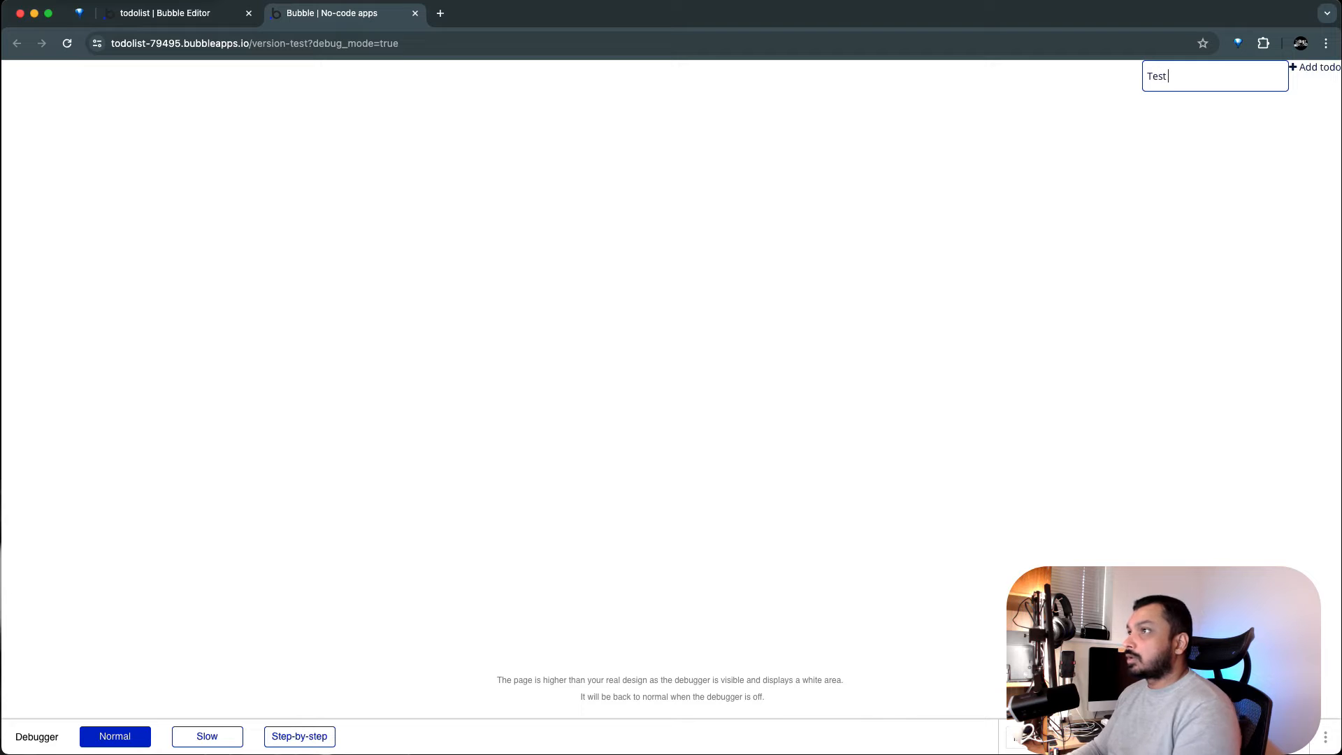
type(" 4")
left_click(1315, 67)
left_click(1232, 84)
type("Test 5")
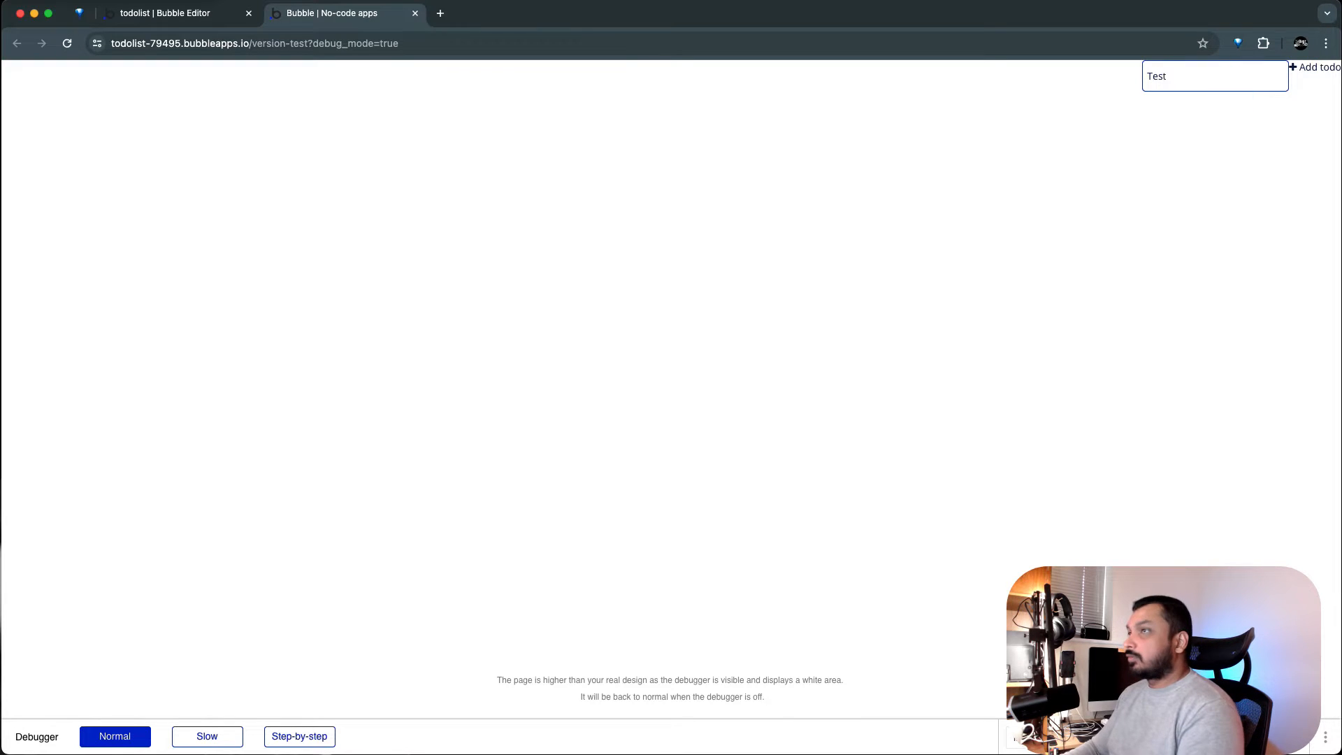
key("Tab")
left_click(1318, 64)
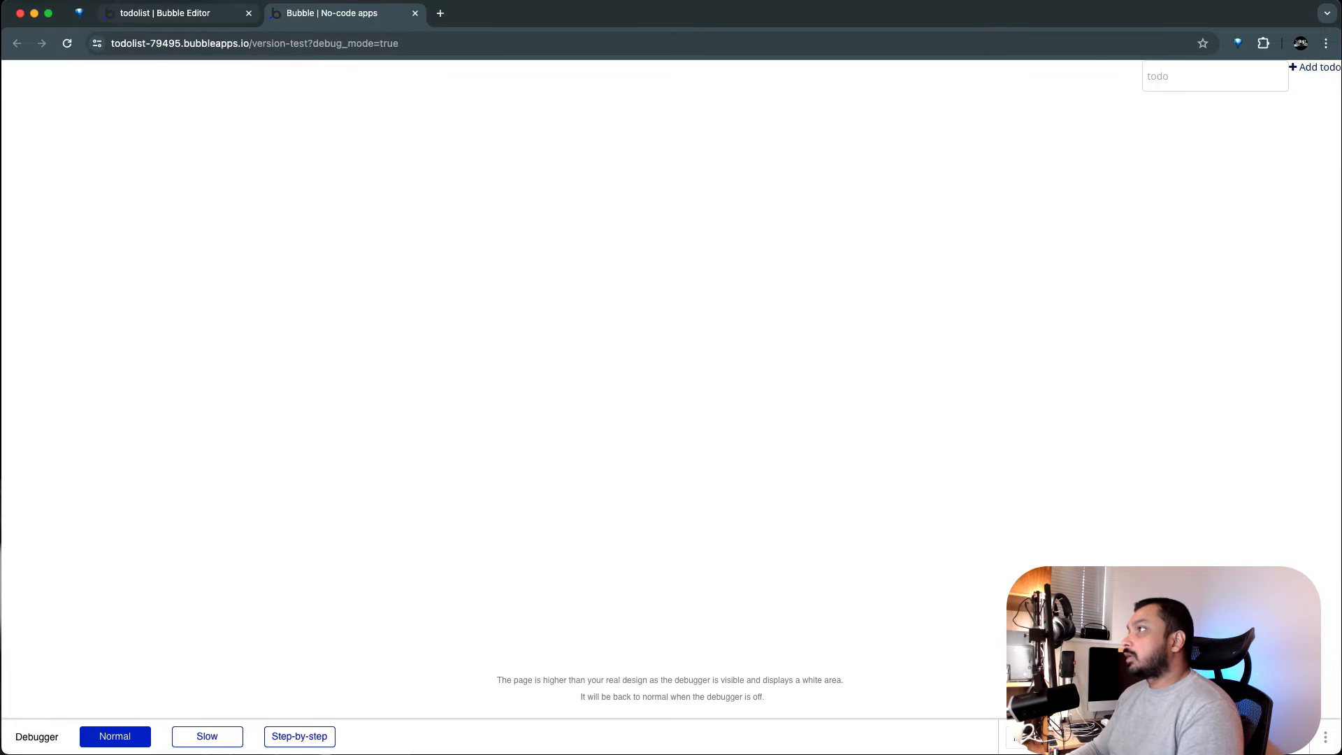
Return to the Bubble editor and review the installed Draggable Elements plugin's content.
left_click(126, 12)
left_click(16, 98)
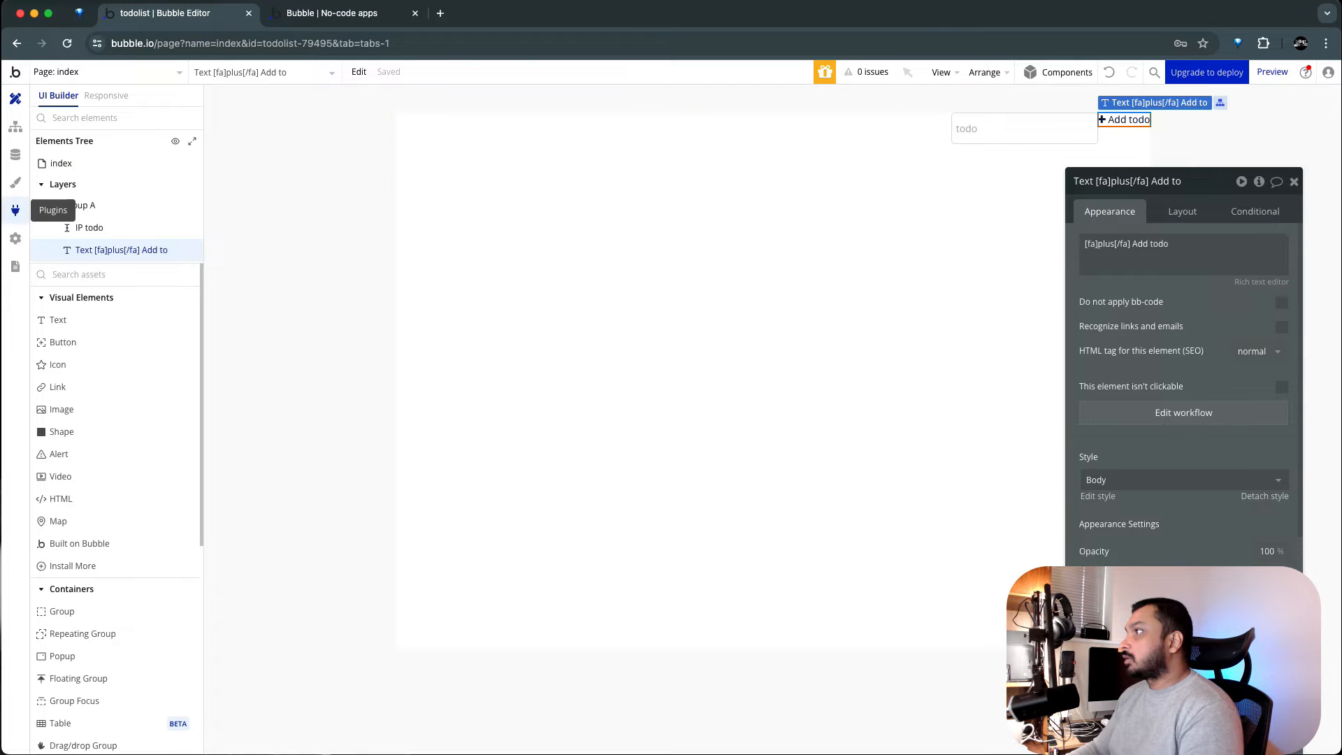
left_click(17, 211)
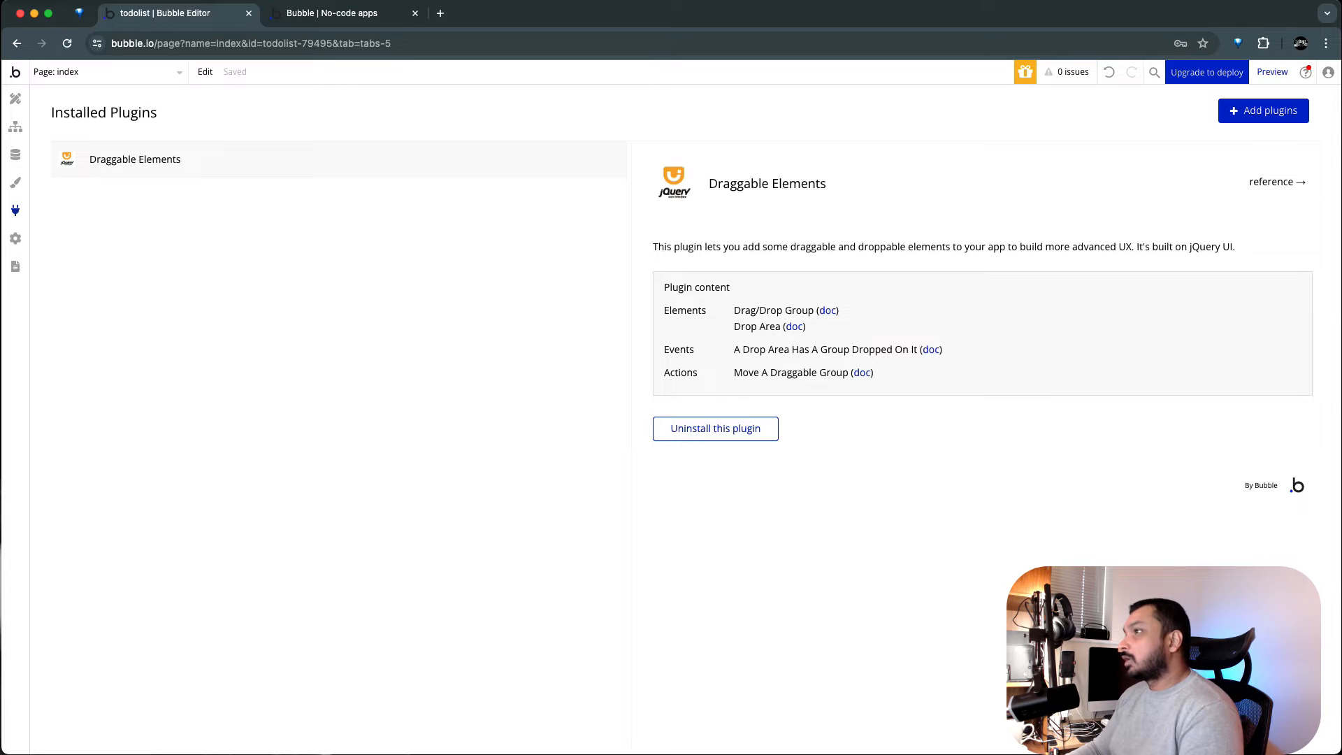
left_click_drag(663, 287, 732, 307)
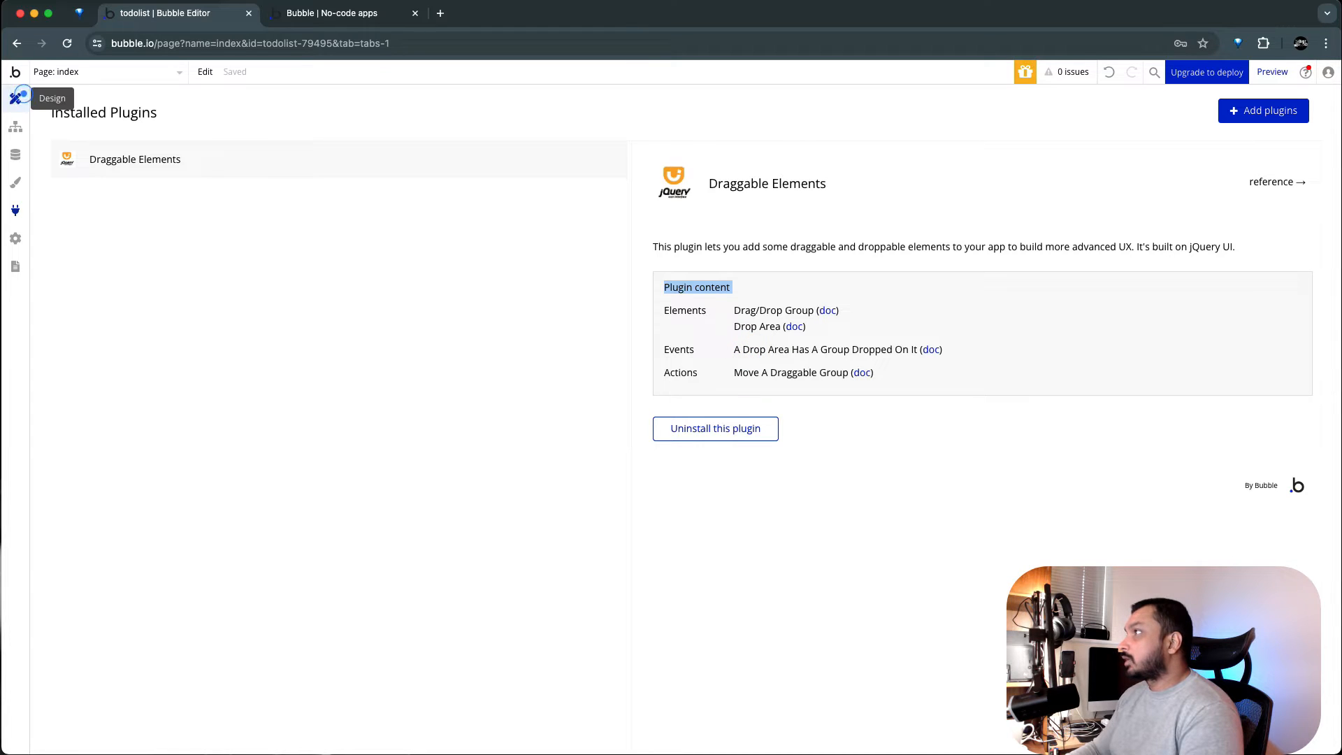
Draw a repeating group across the page below the todo input.
left_click(15, 99)
scroll(105, 490, "down", 2)
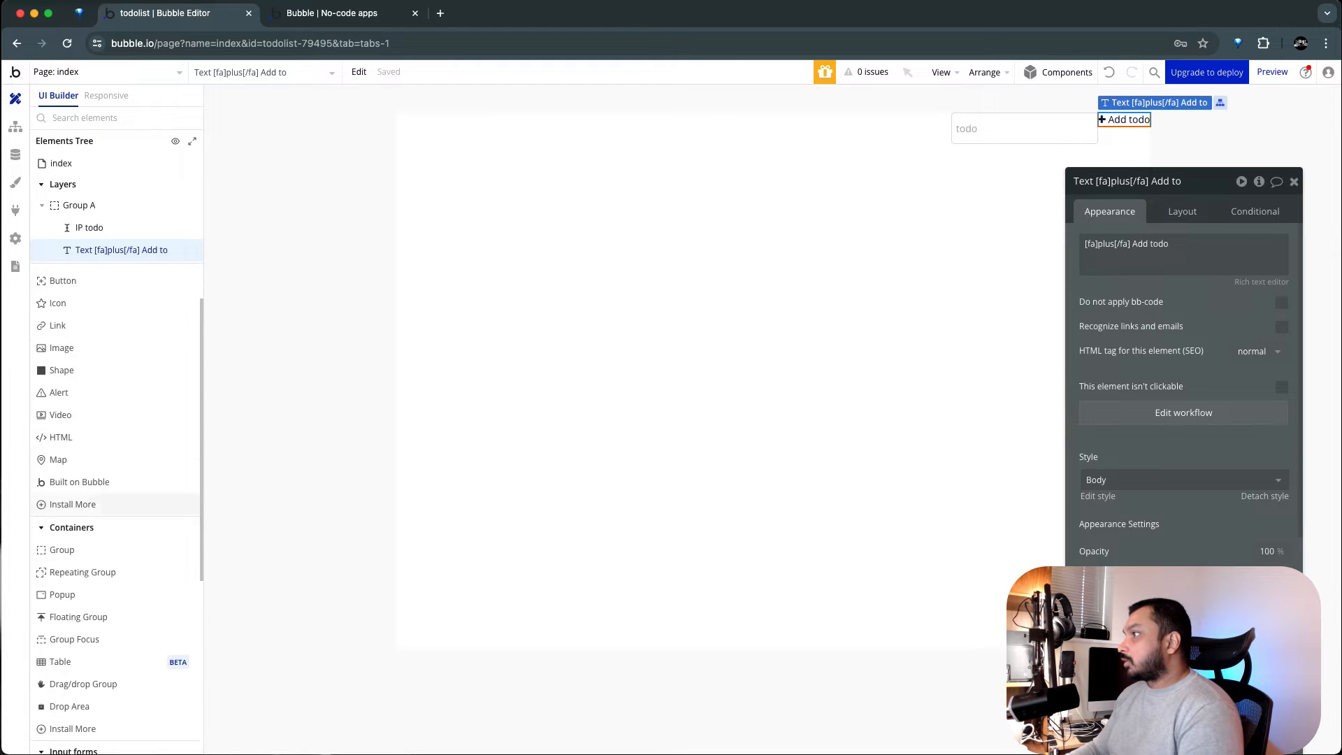
left_click(129, 569)
left_click_drag(455, 172, 1091, 582)
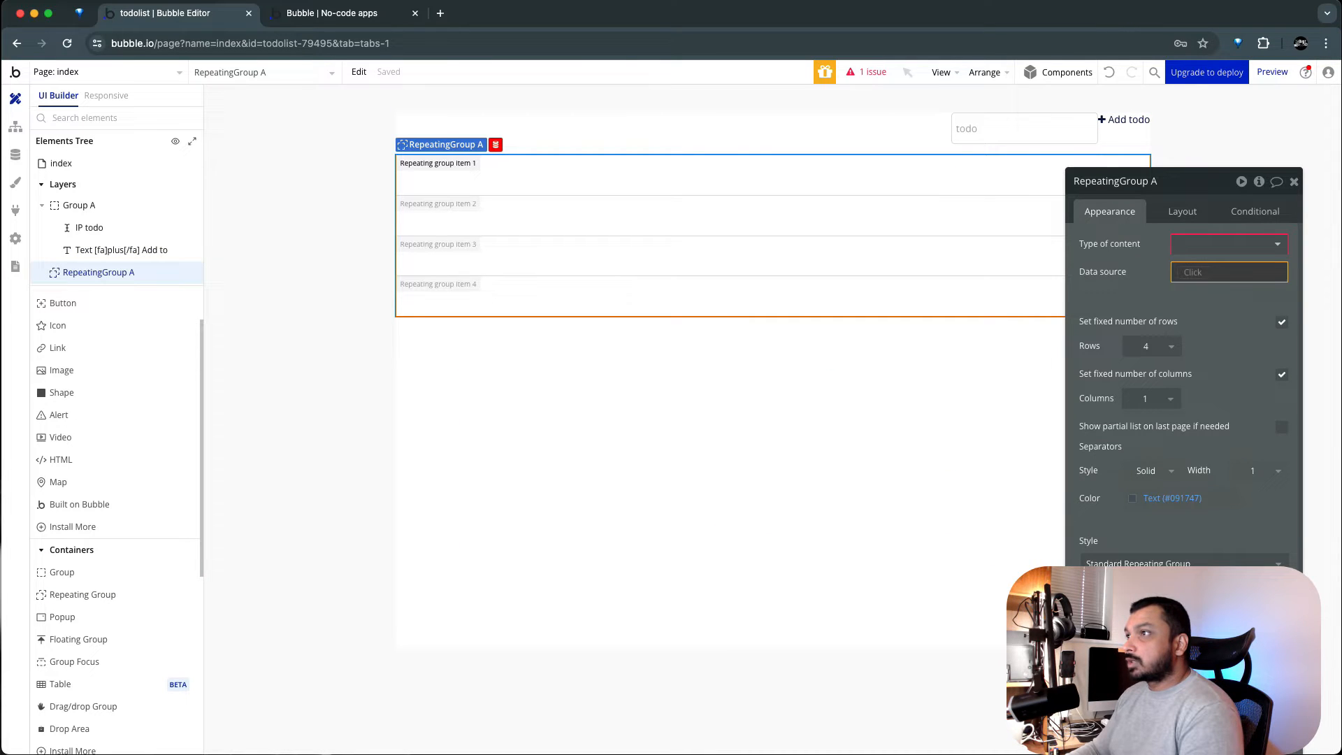
Set the repeating group's data source to Current User's todo [L].
left_click(1192, 272)
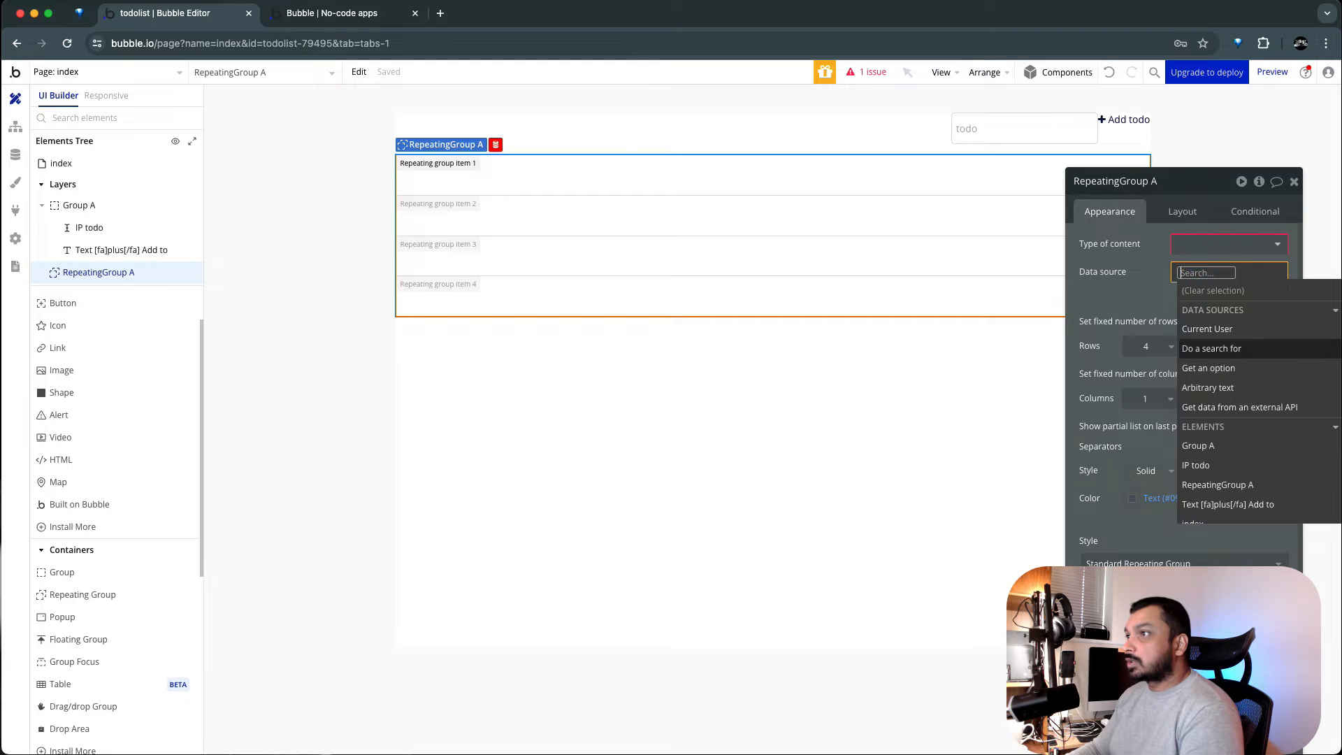
left_click(1207, 328)
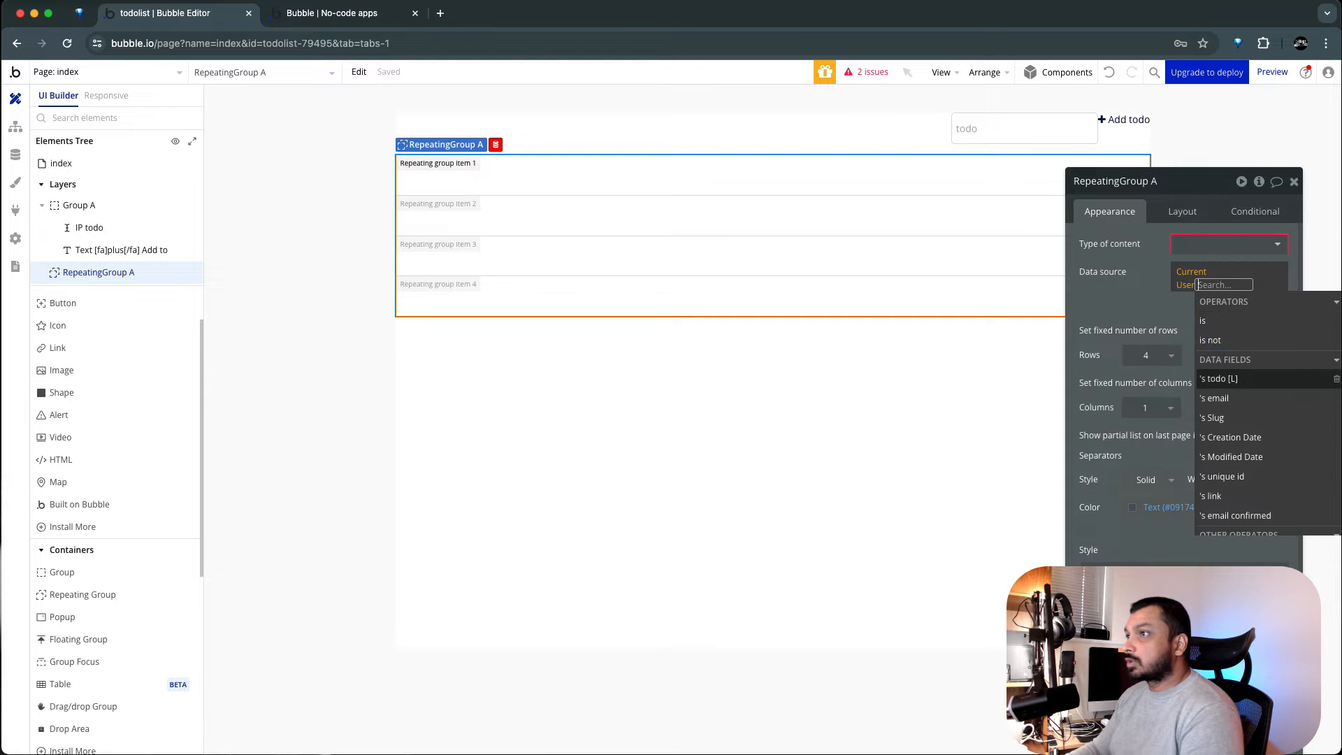
left_click(1218, 379)
left_click(972, 315)
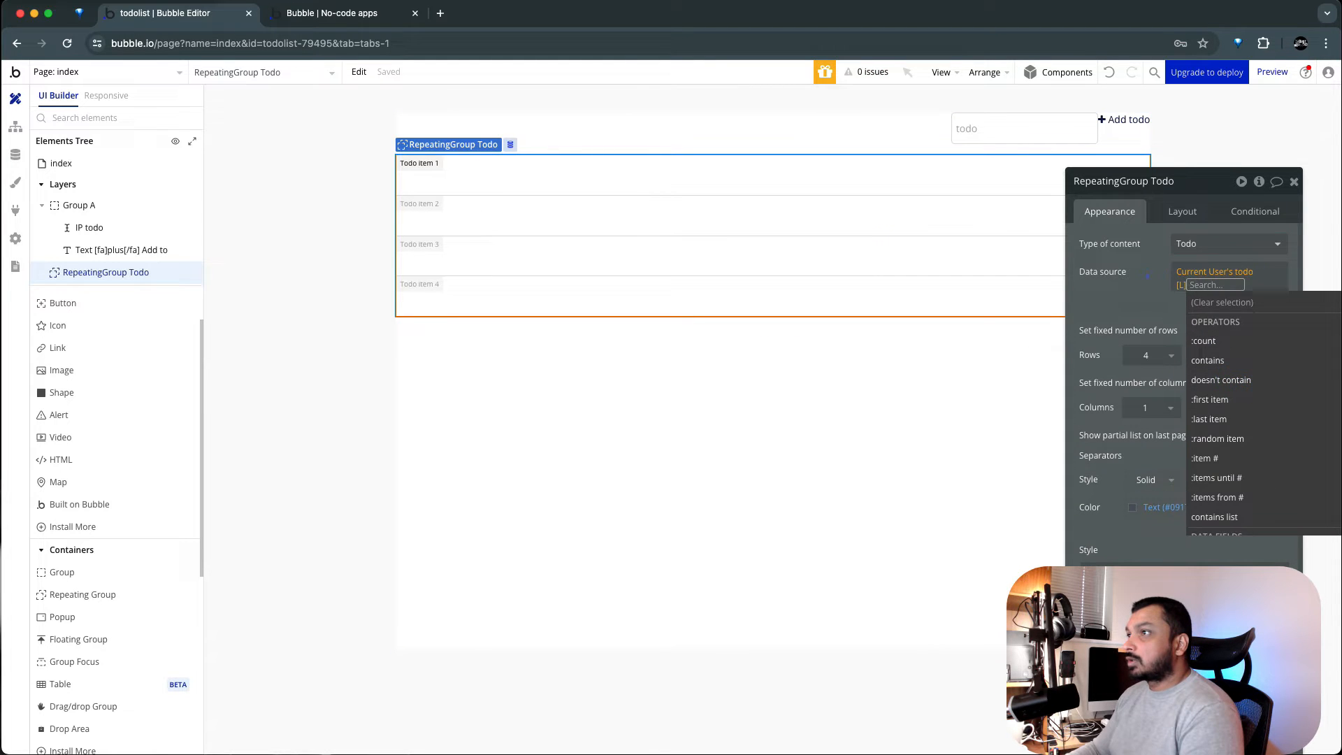
Turn off the repeating group's fixed number of rows and set its cell container layout to Align to parent.
left_click(1283, 322)
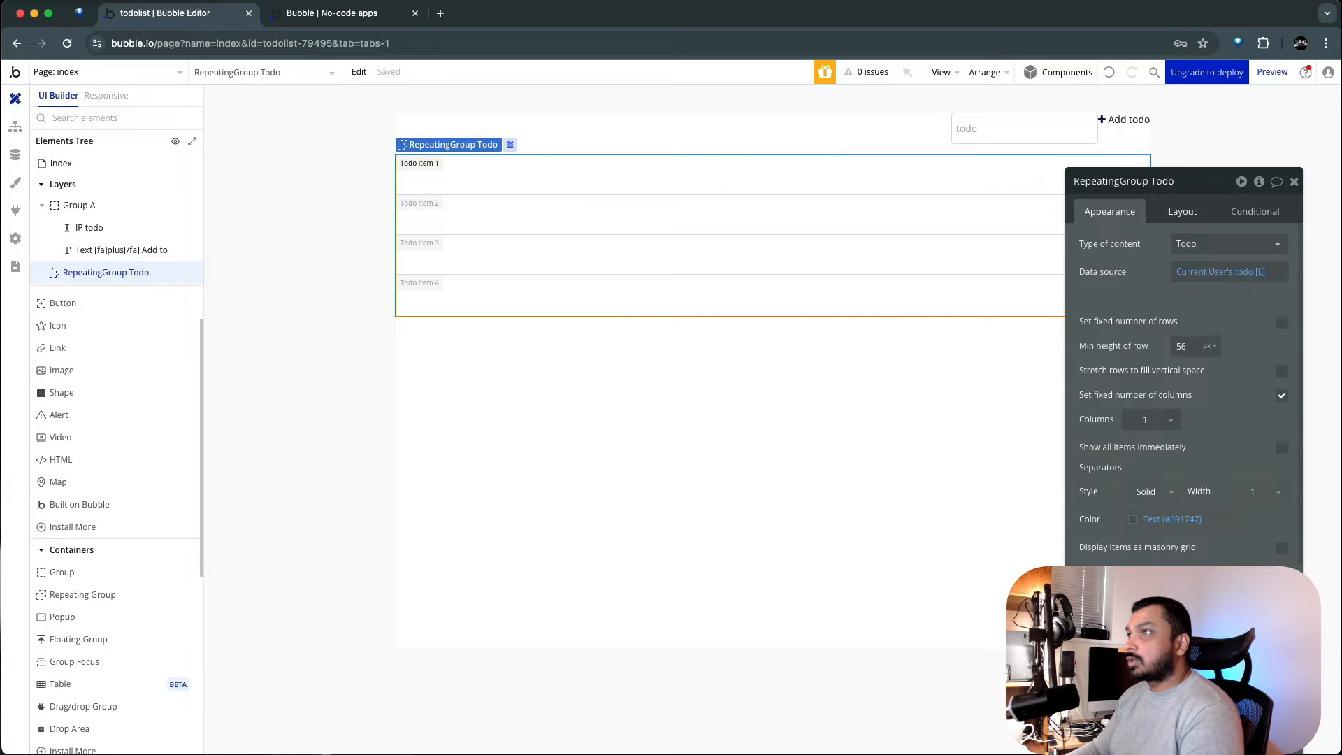
left_click(1182, 212)
left_click(1207, 245)
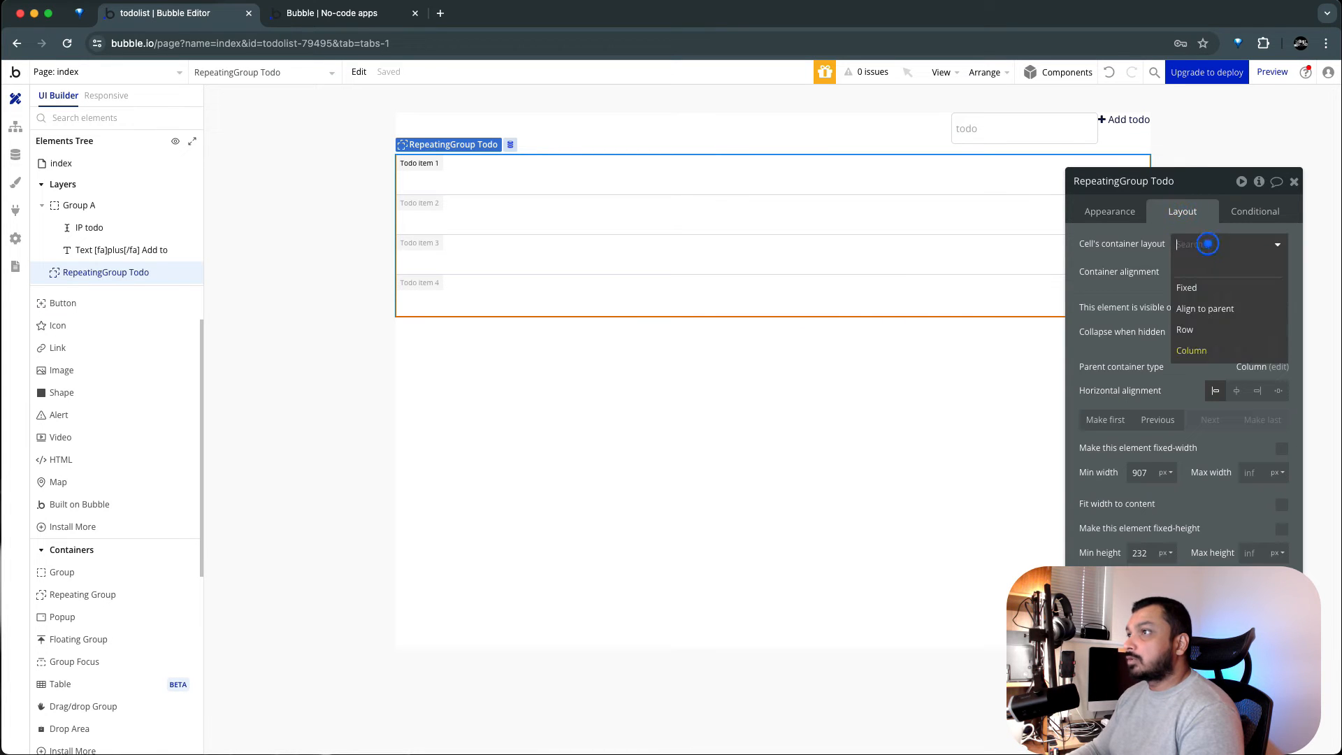
left_click(1220, 308)
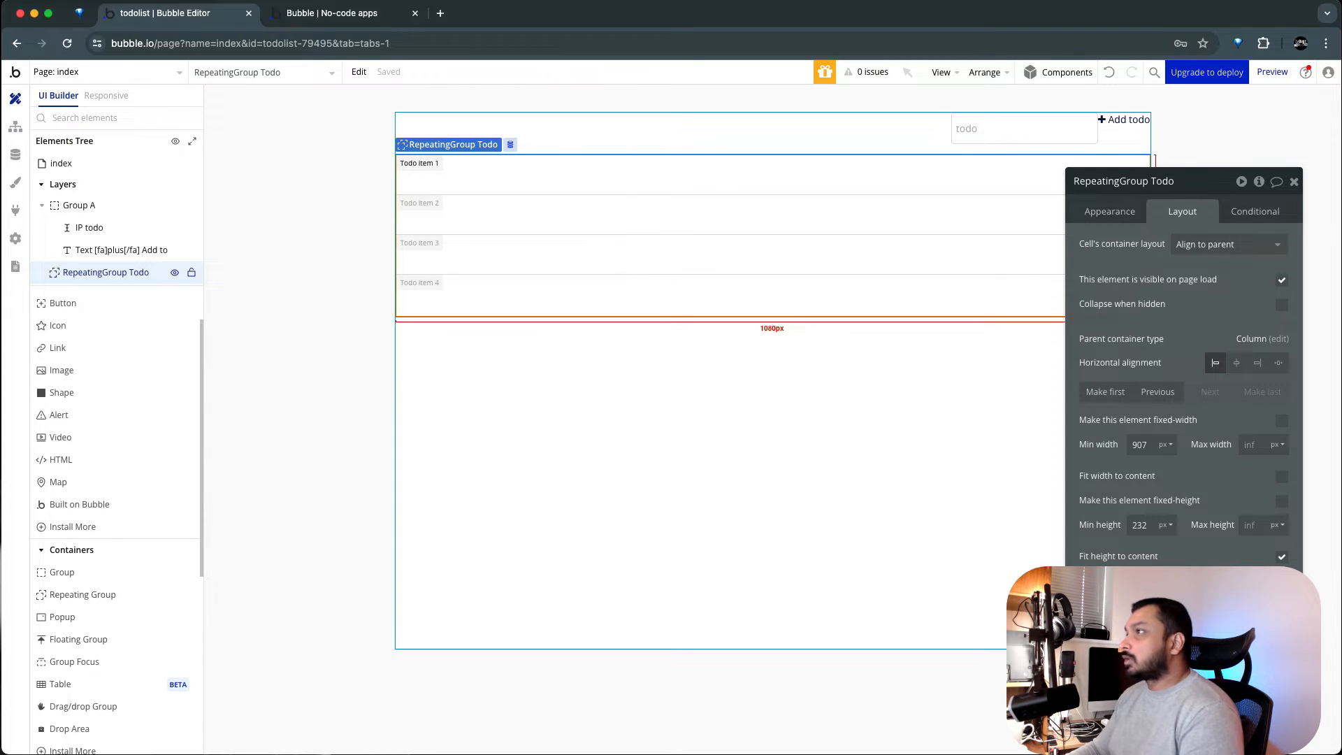
Add a Drop Area and a Drag/drop Group inside RepeatingGroup Todo.
scroll(84, 480, "down", 1)
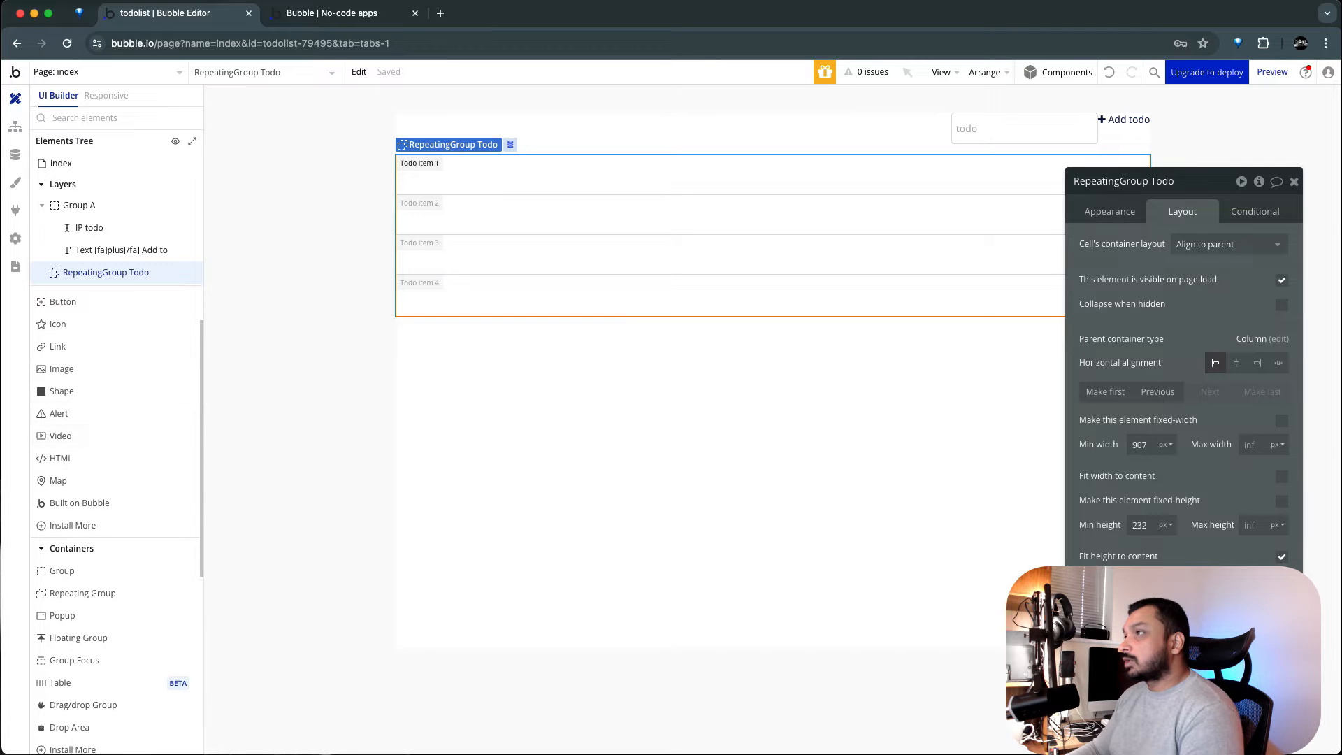
scroll(84, 480, "down", 3)
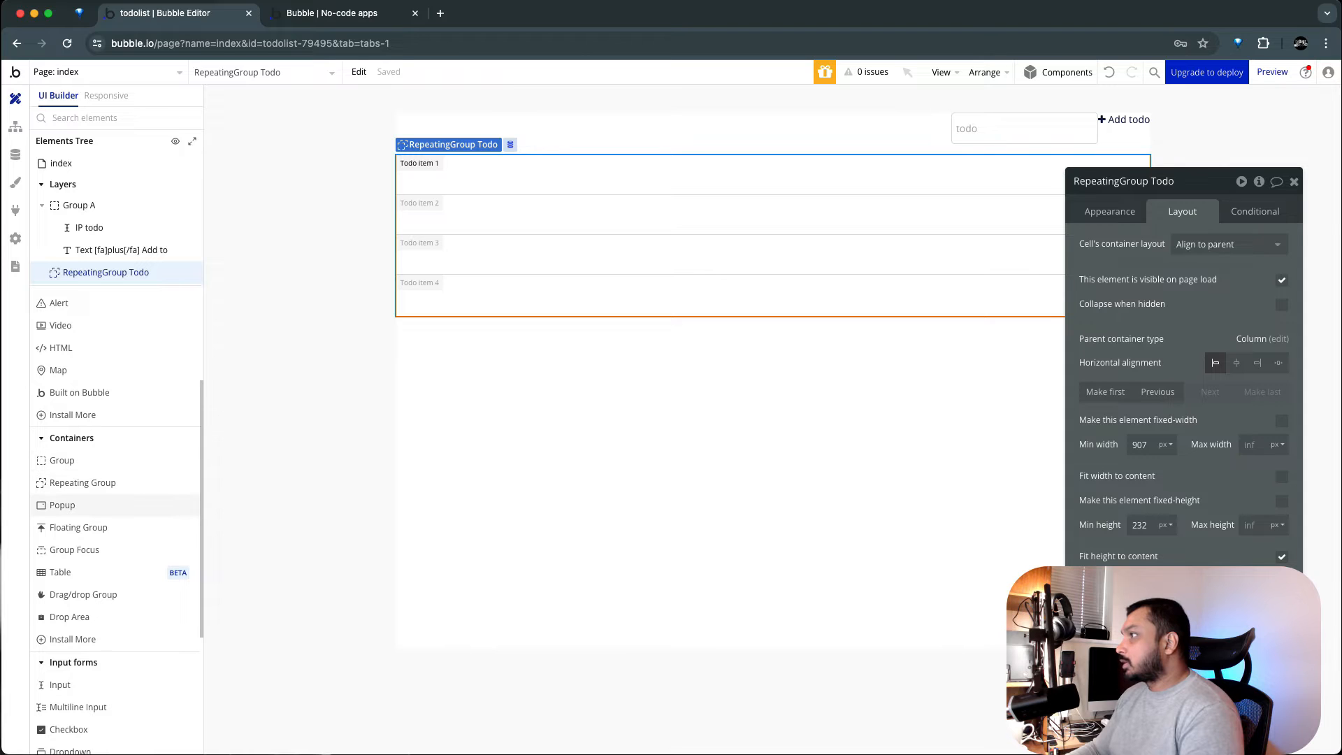
scroll(115, 504, "up", 4)
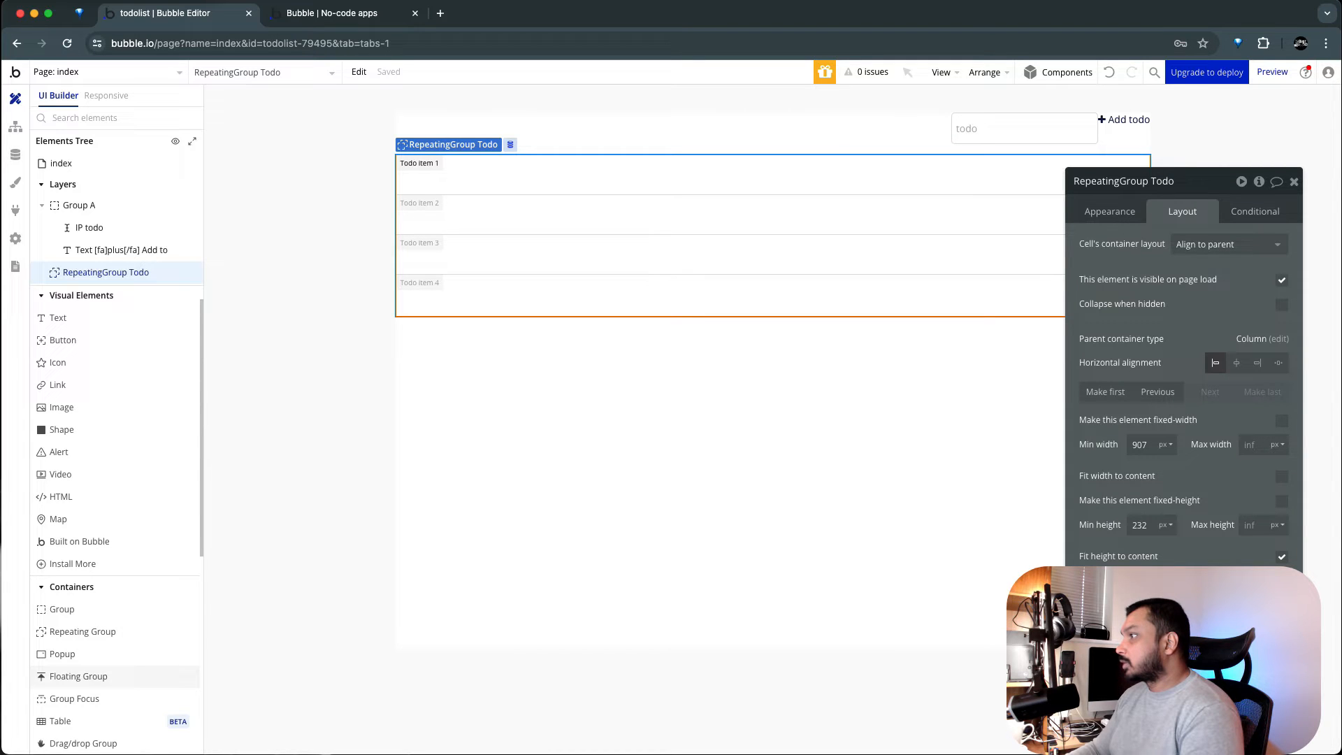
scroll(115, 676, "down", 2)
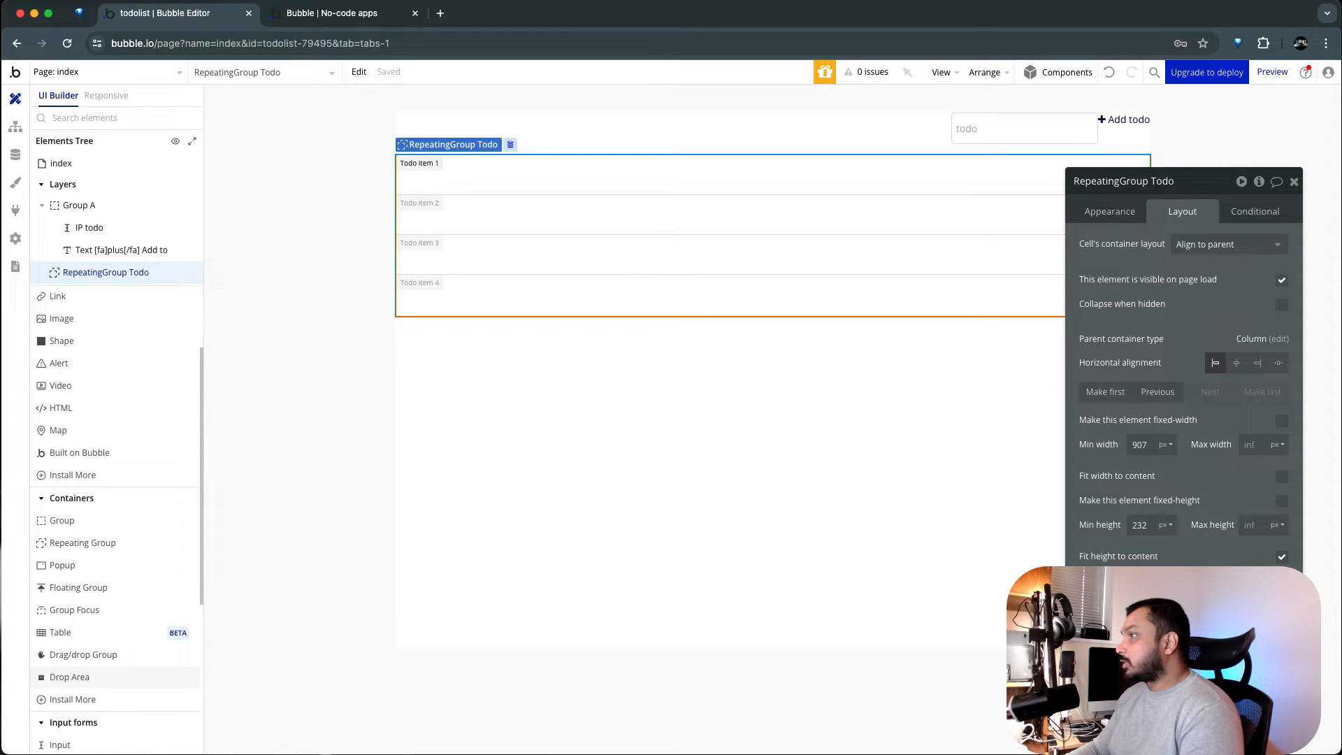
mouse_move(83, 654)
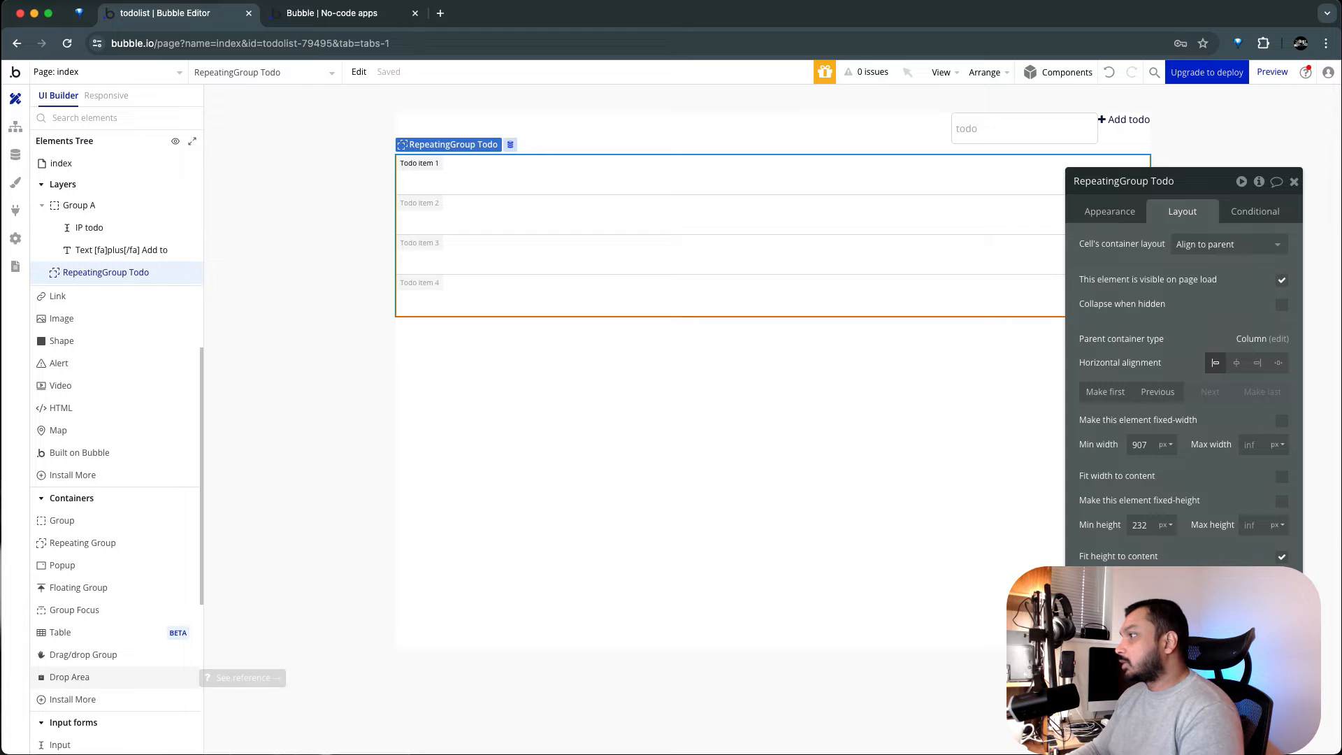
left_click_drag(89, 677, 111, 271)
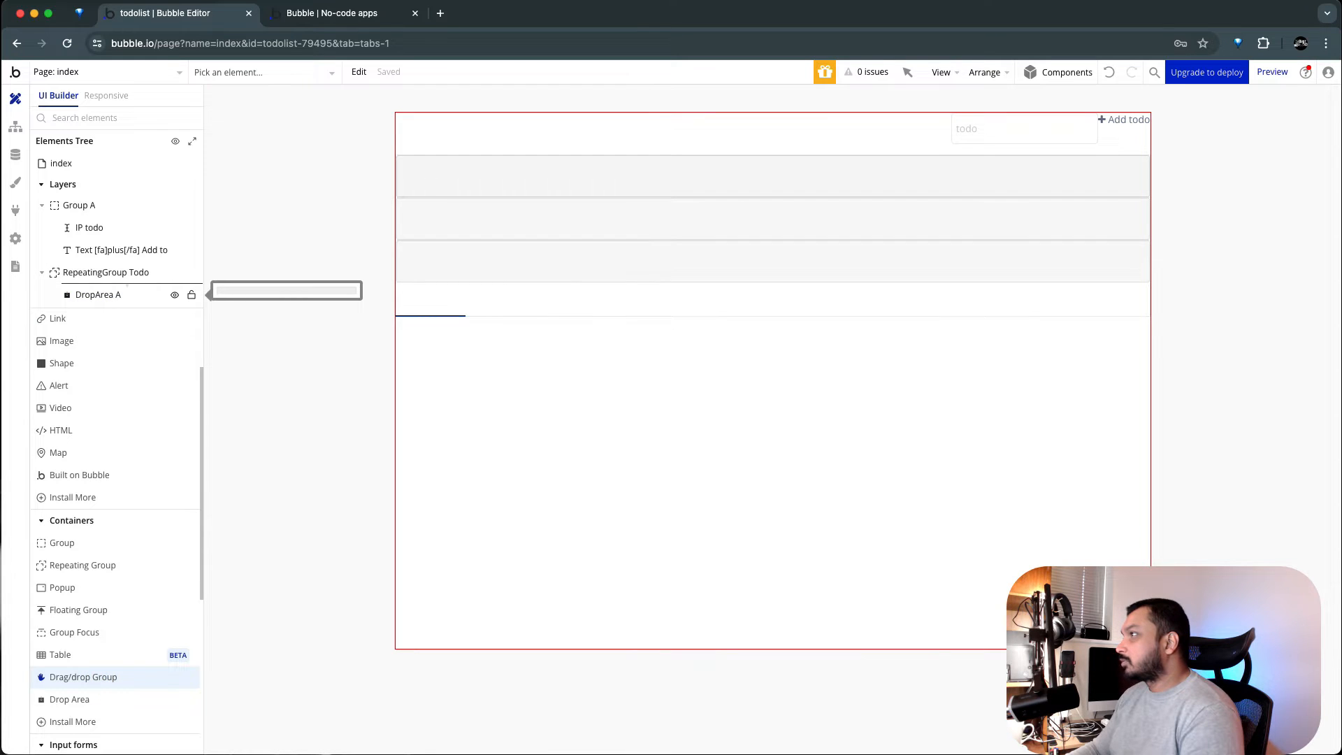
left_click_drag(126, 285, 126, 283)
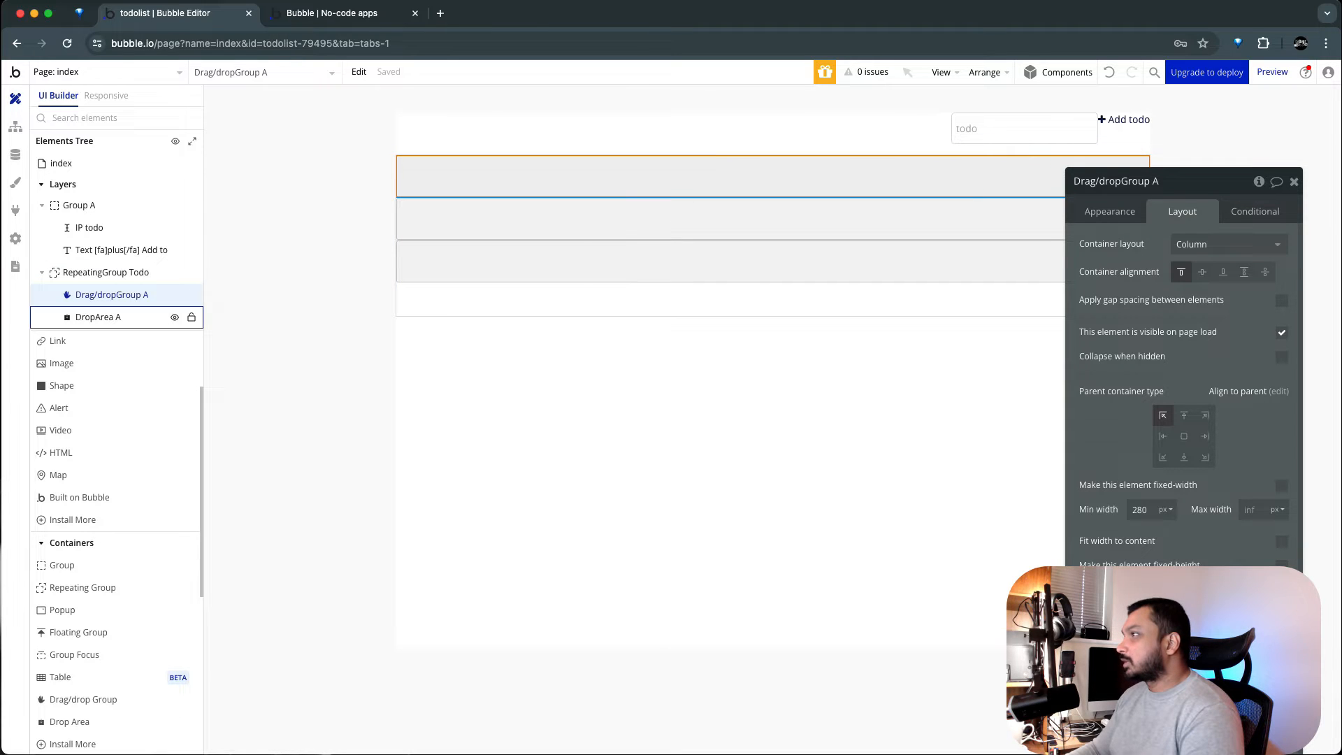
Align both the drop area and the drag/drop group to the top centre of the repeating group's cell.
left_click(104, 317)
left_click(1184, 416)
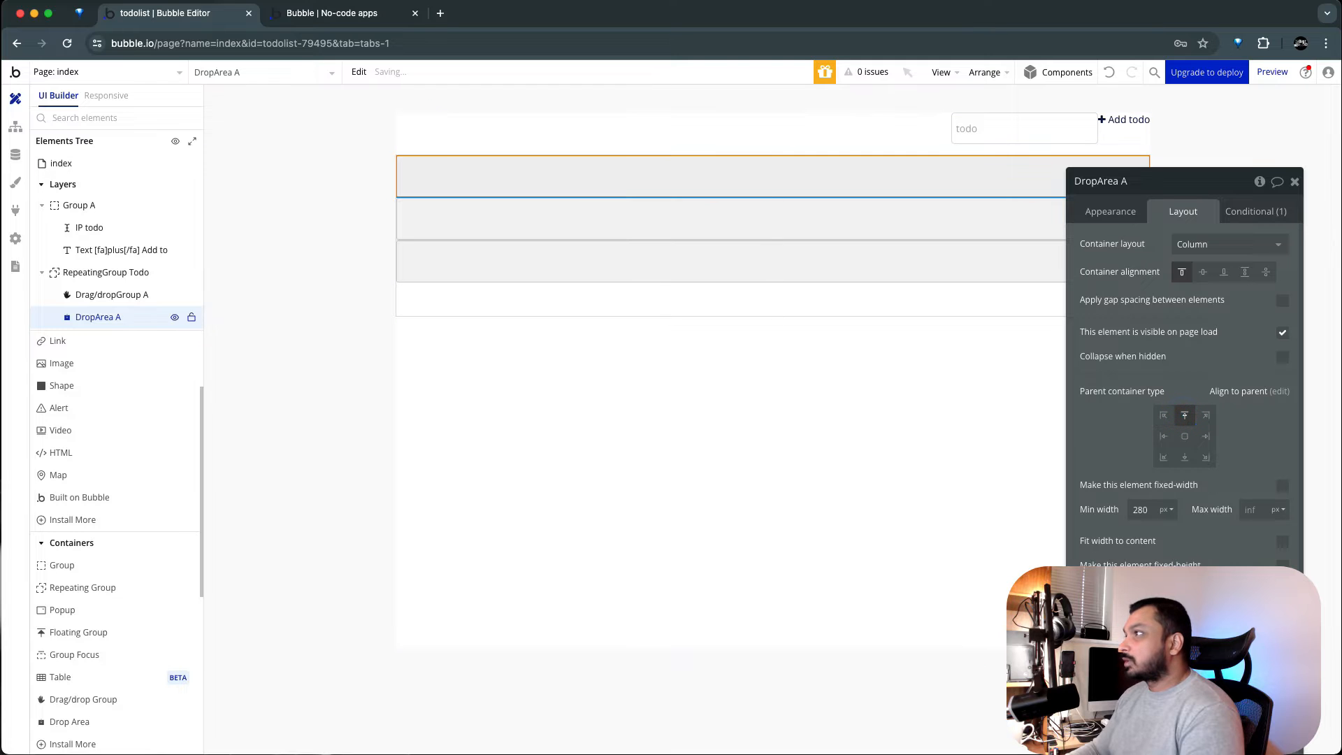
left_click(81, 294)
left_click(1185, 415)
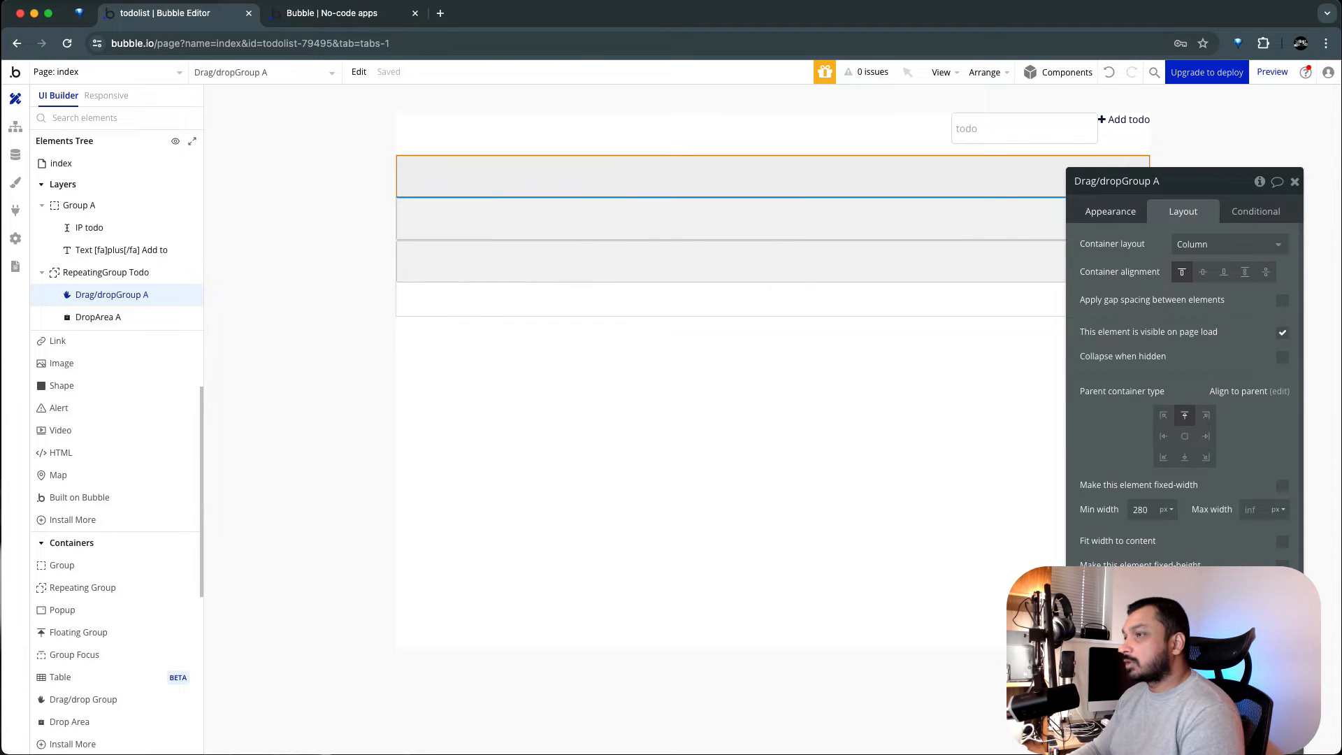
Move the drop area above the drag/drop group in the repeating group's element order.
left_click(1111, 211)
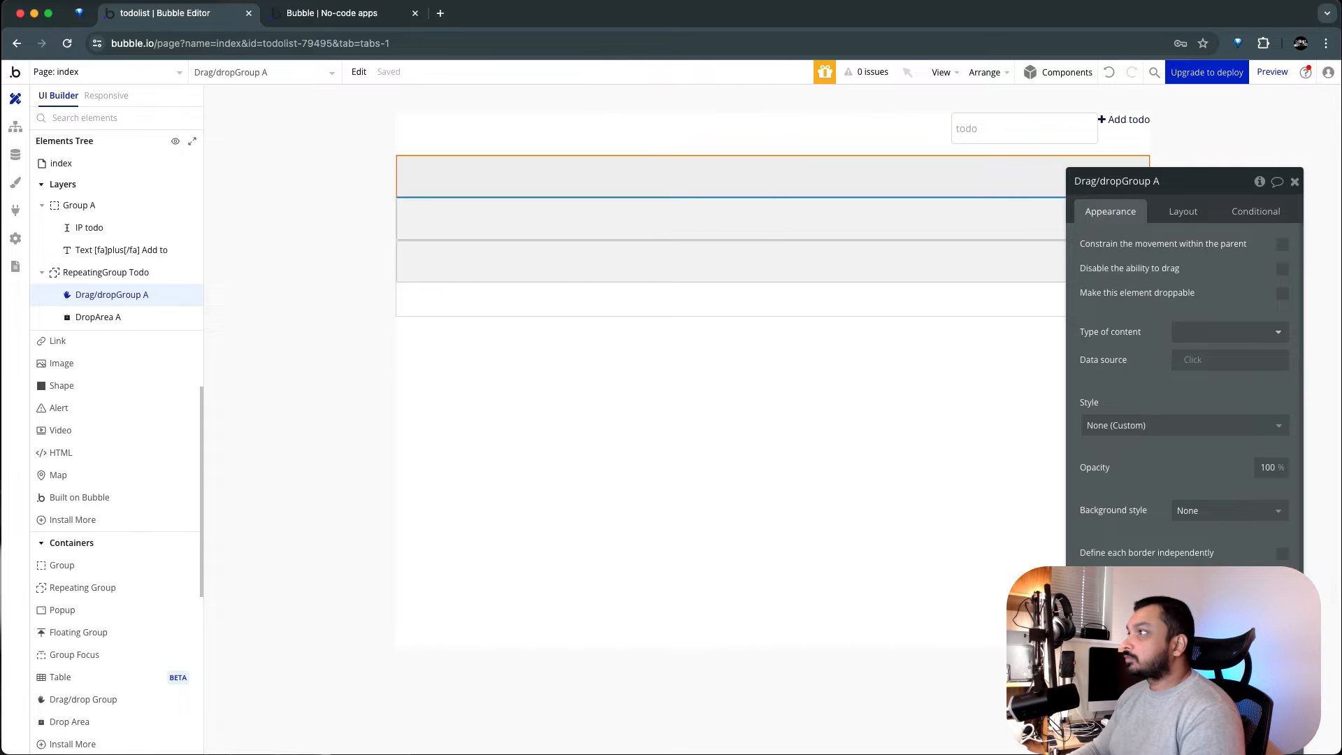
left_click(88, 315)
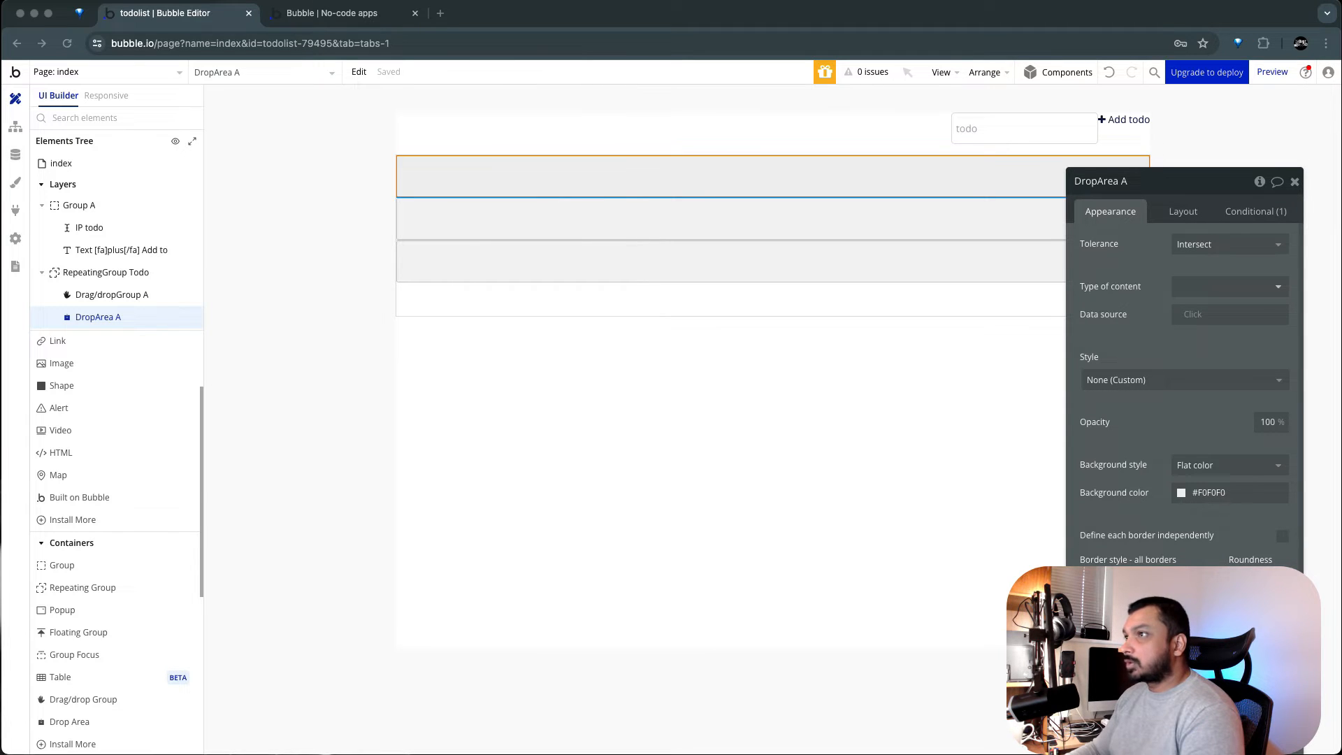
left_click(1183, 212)
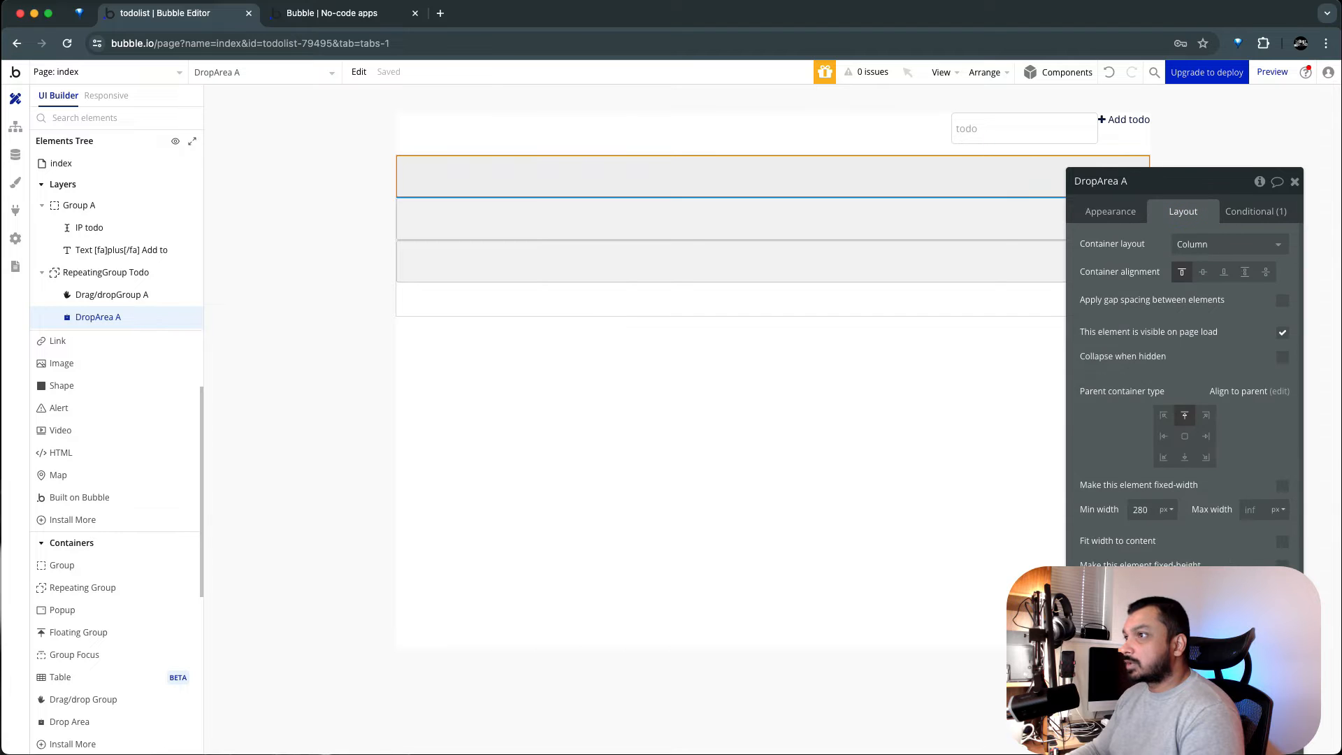
left_click_drag(94, 318, 92, 295)
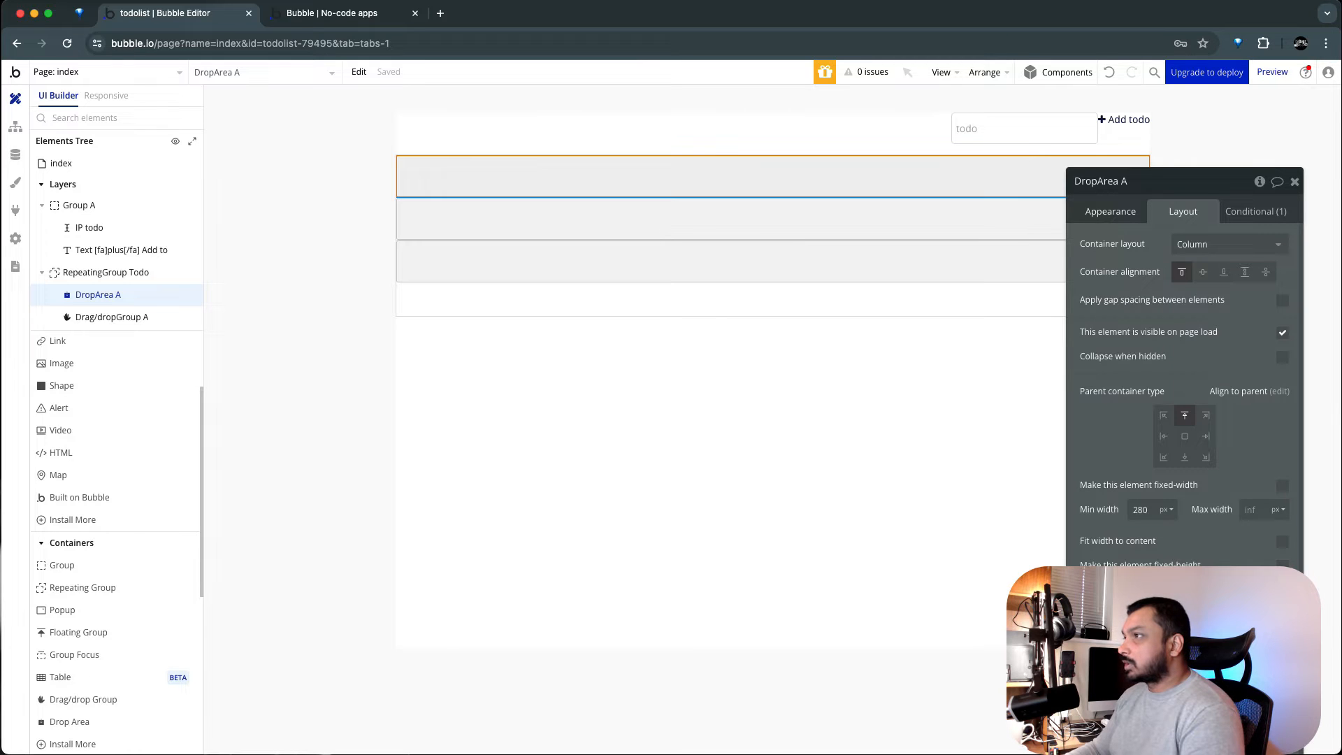
Set the drop area's background style and border style to None.
left_click(1111, 211)
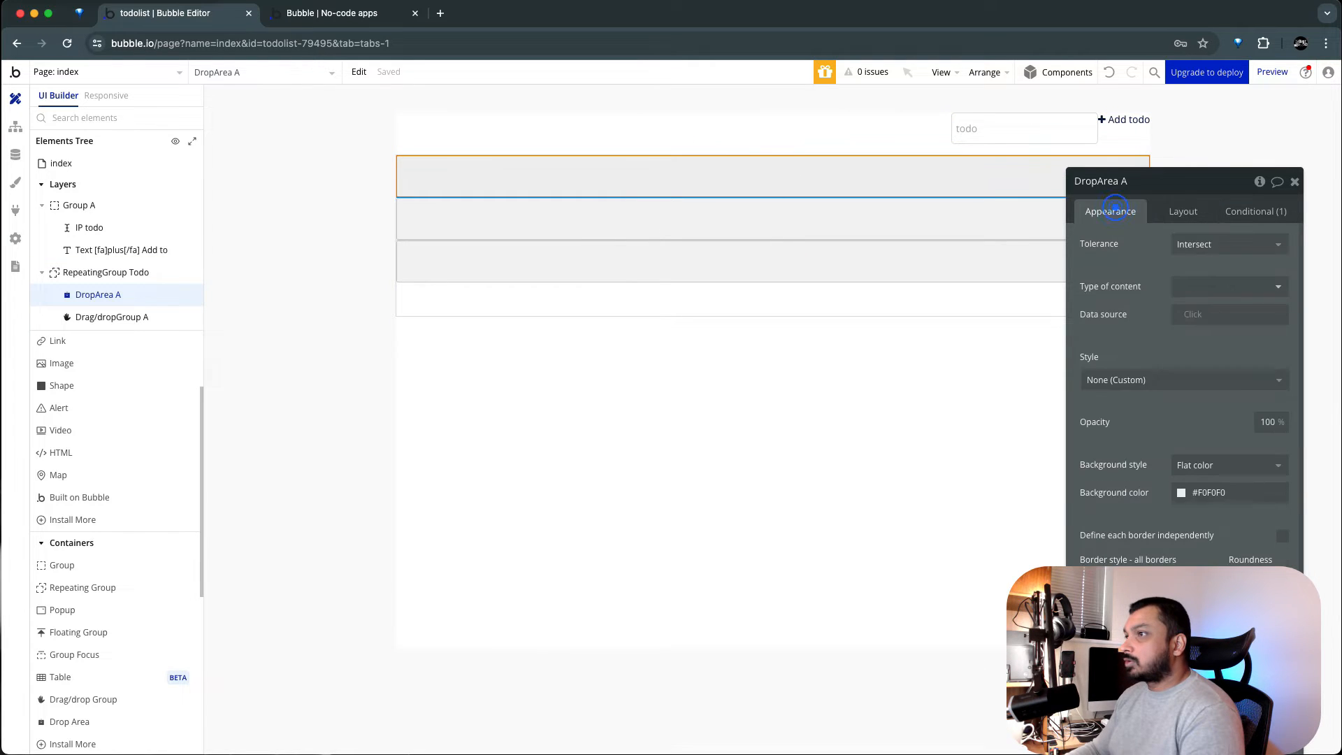
left_click(1219, 465)
left_click(1210, 518)
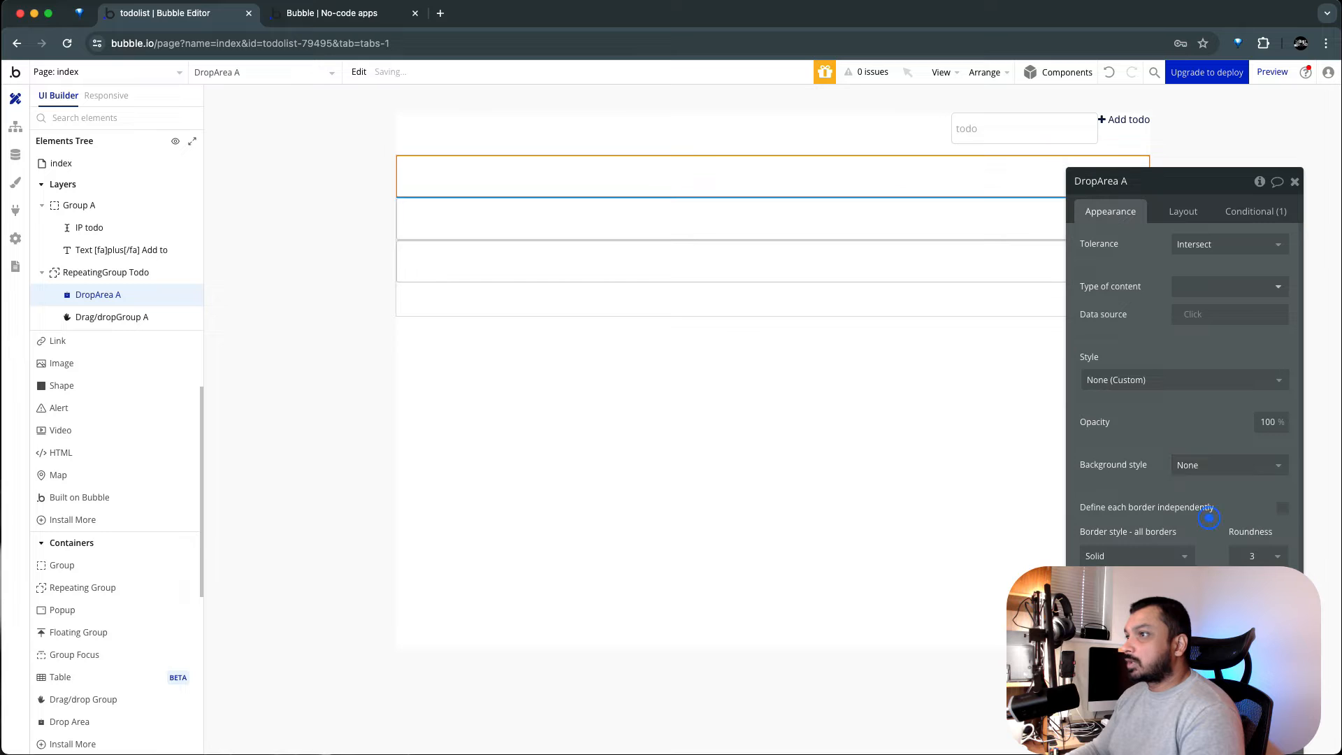
left_click(1184, 556)
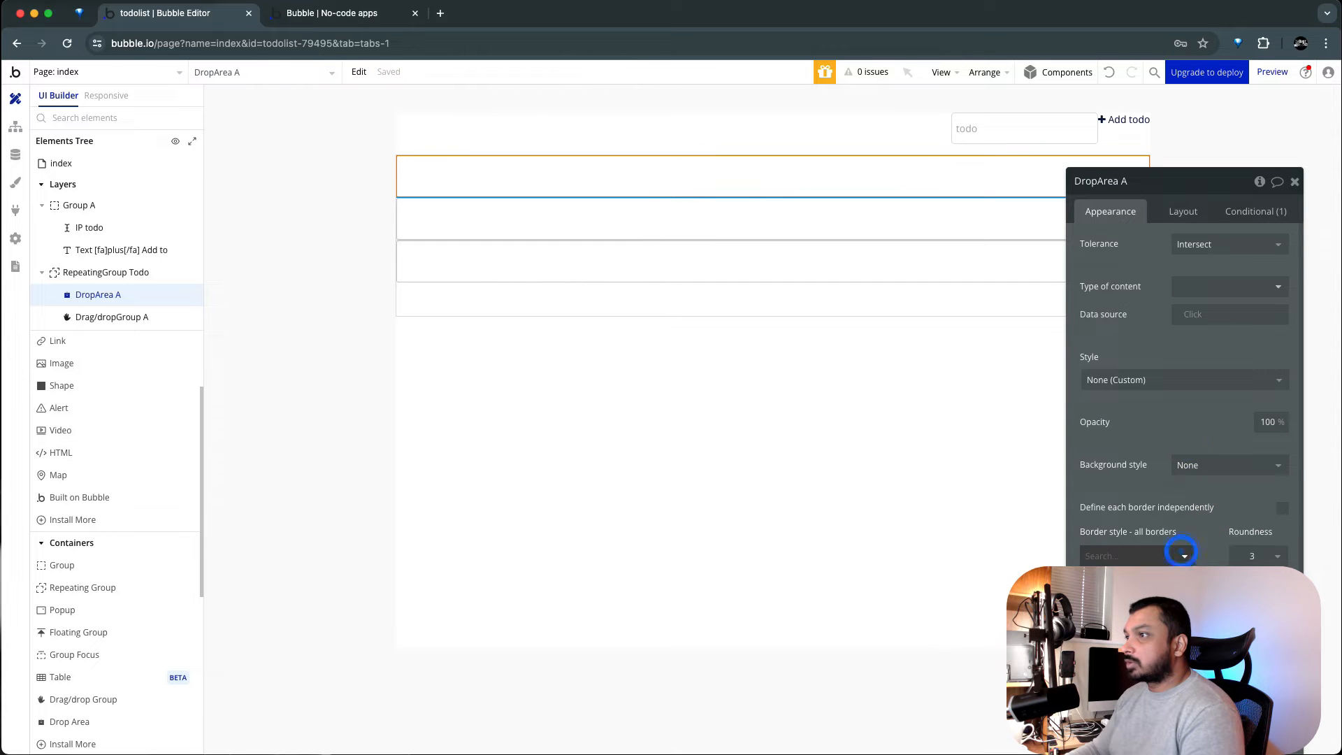
left_click(1163, 439)
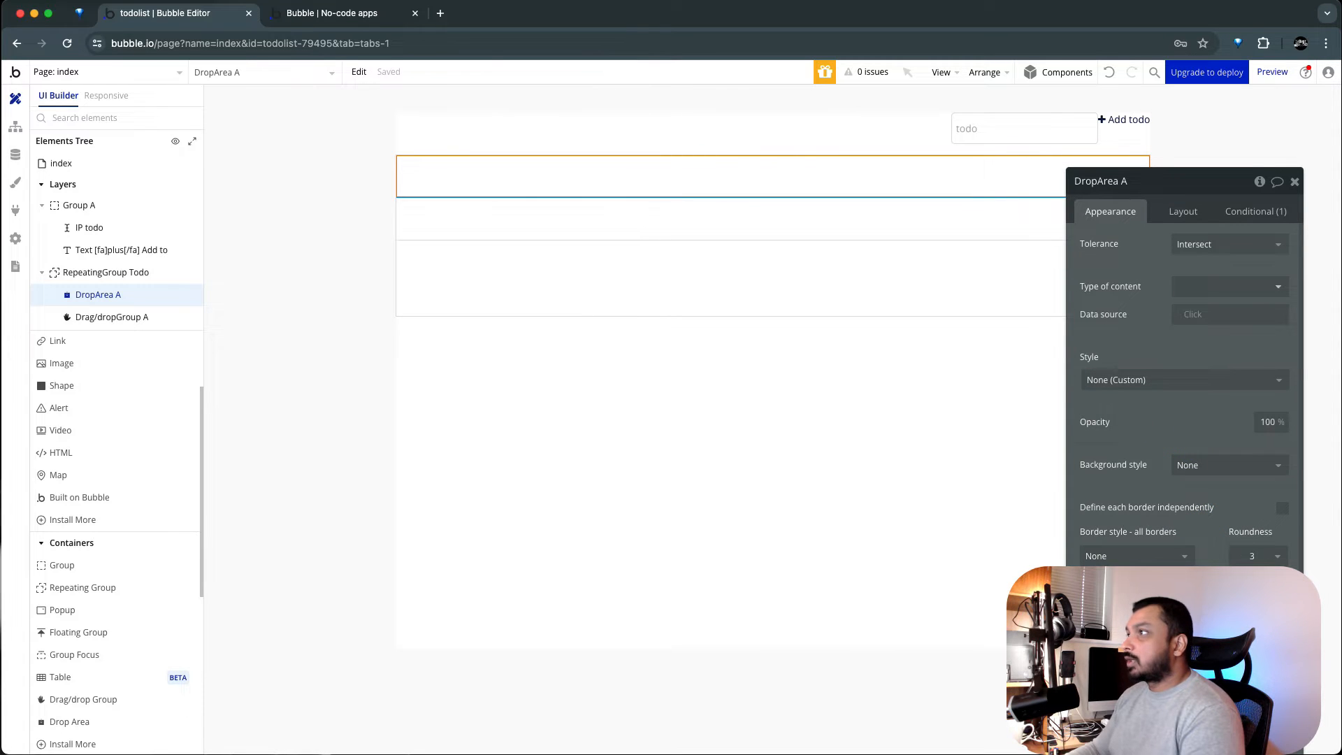
Set the drop area's content type to Todo with data source Current cell's Todo, and keep its tolerance at Intersect.
left_click(118, 271)
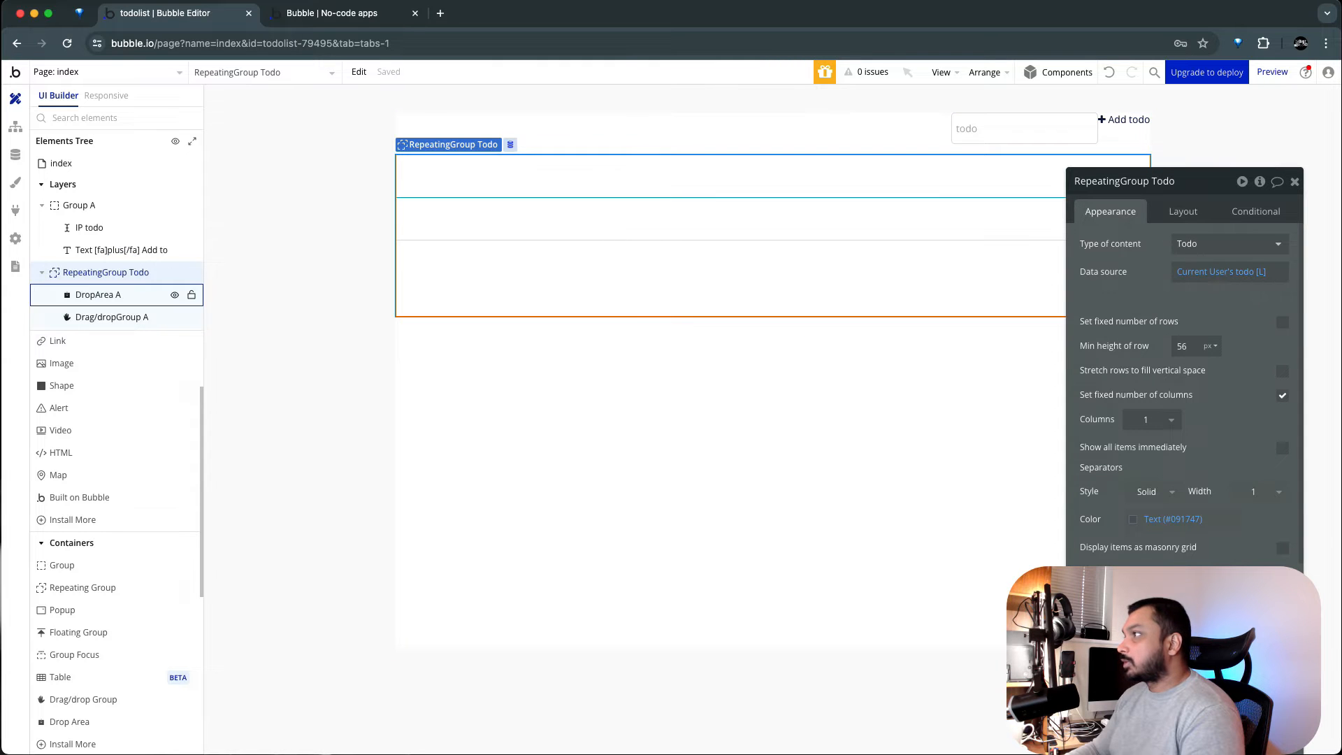
left_click(90, 294)
left_click(1193, 313)
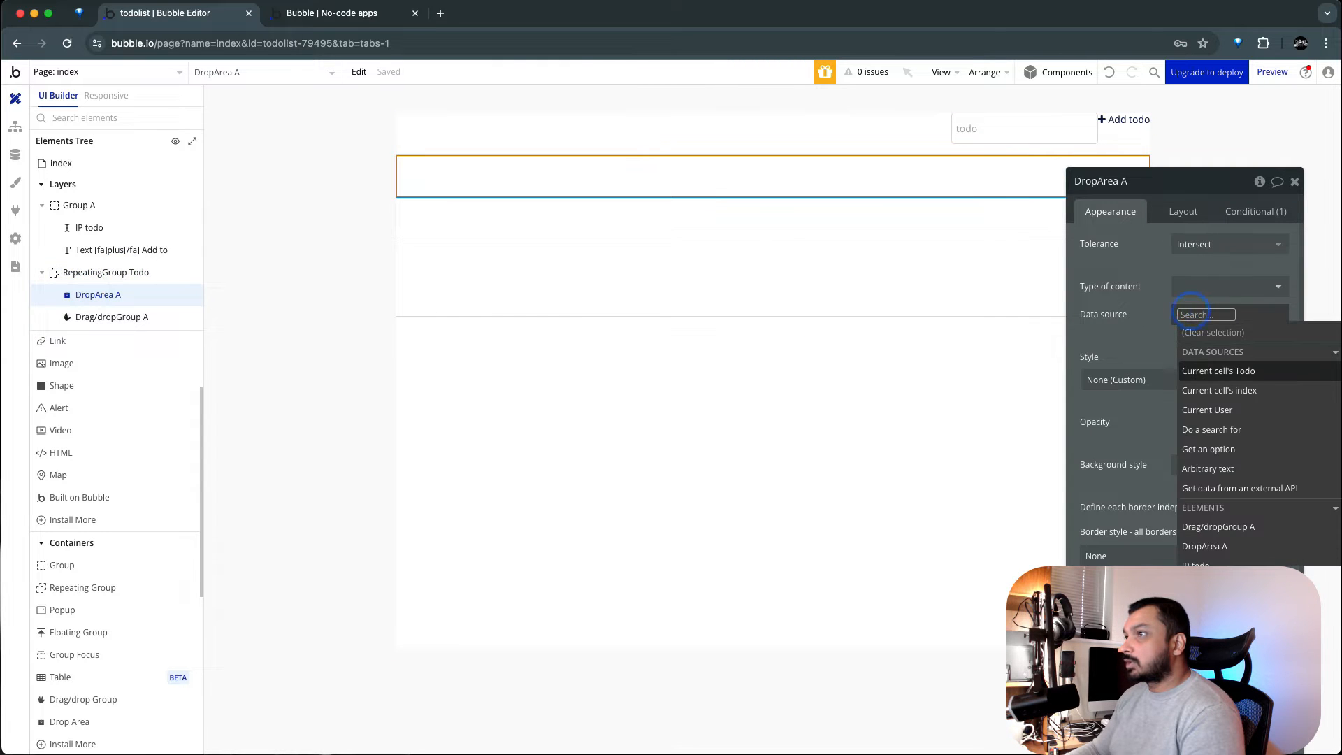
left_click(1217, 371)
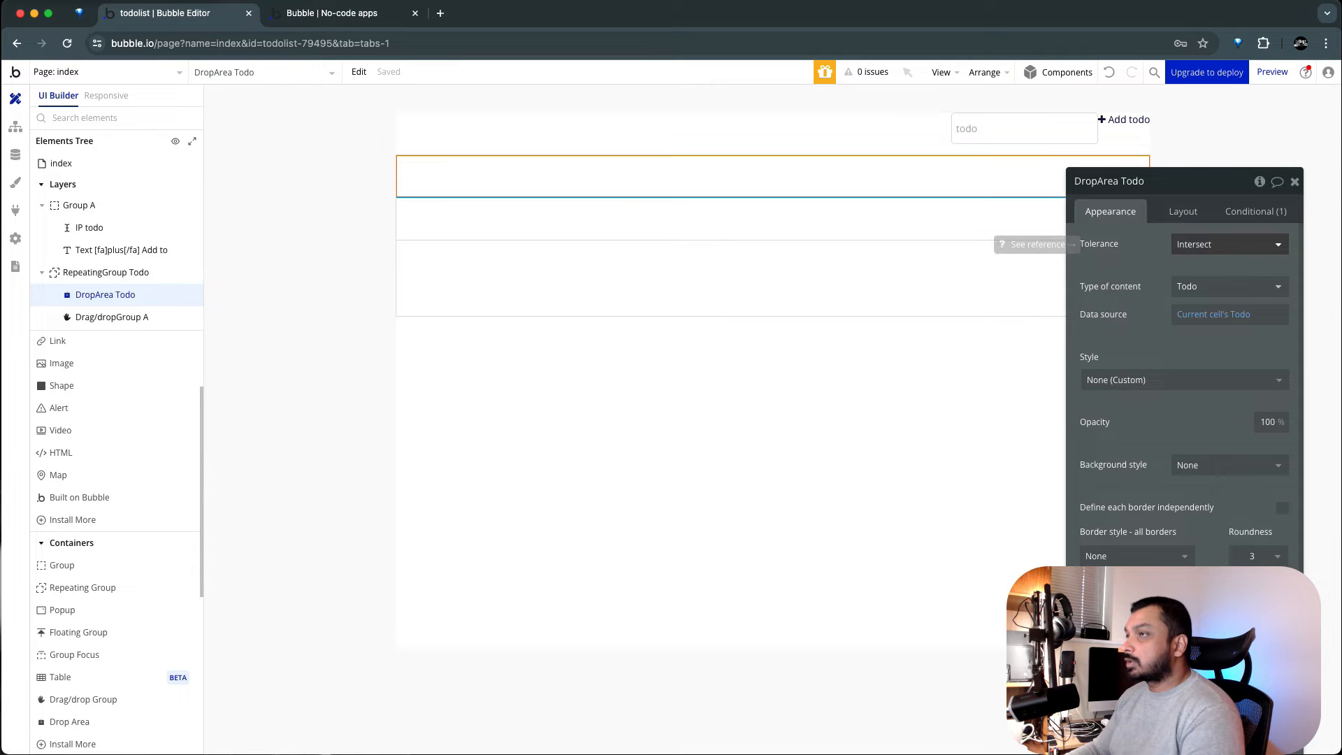
left_click(1229, 244)
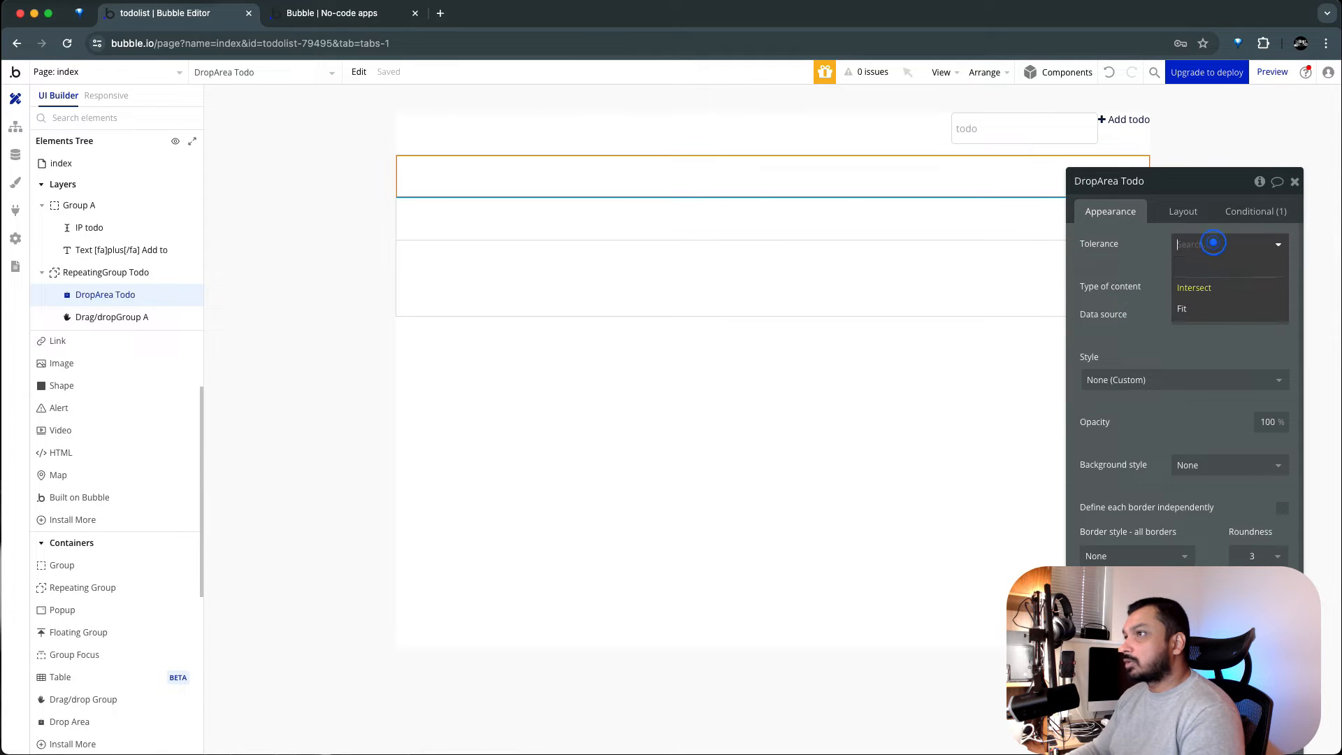
left_click(1143, 250)
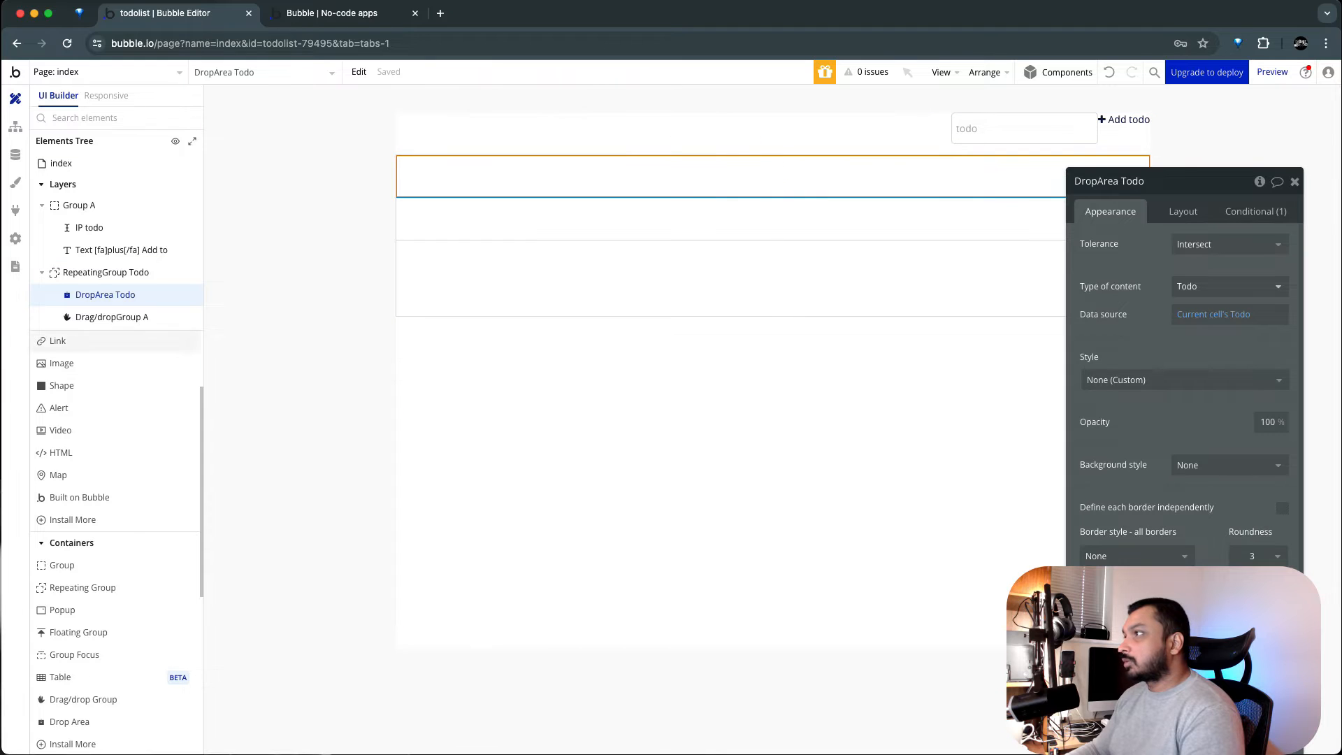
Make the drag/drop group droppable and set its content type to Todo with data source Current cell's Todo.
left_click(109, 316)
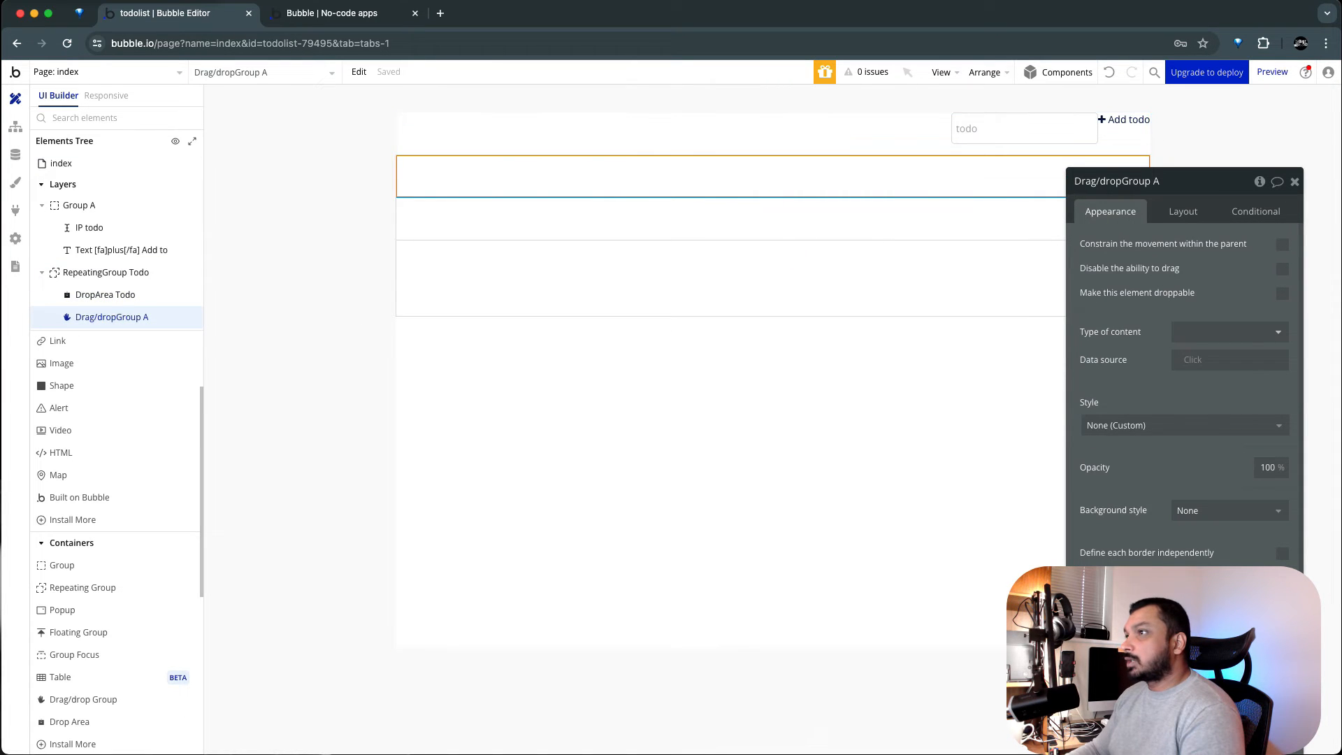
left_click(1283, 293)
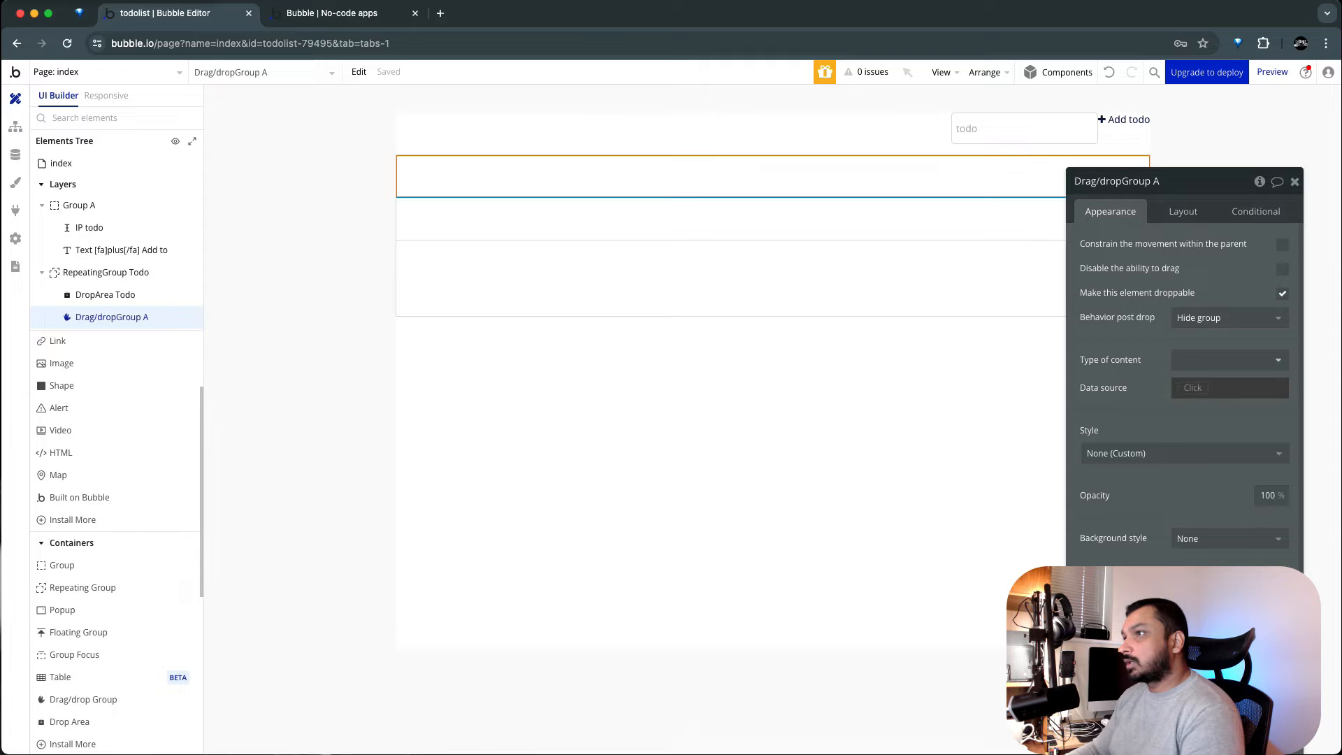
left_click(1189, 388)
left_click(1219, 443)
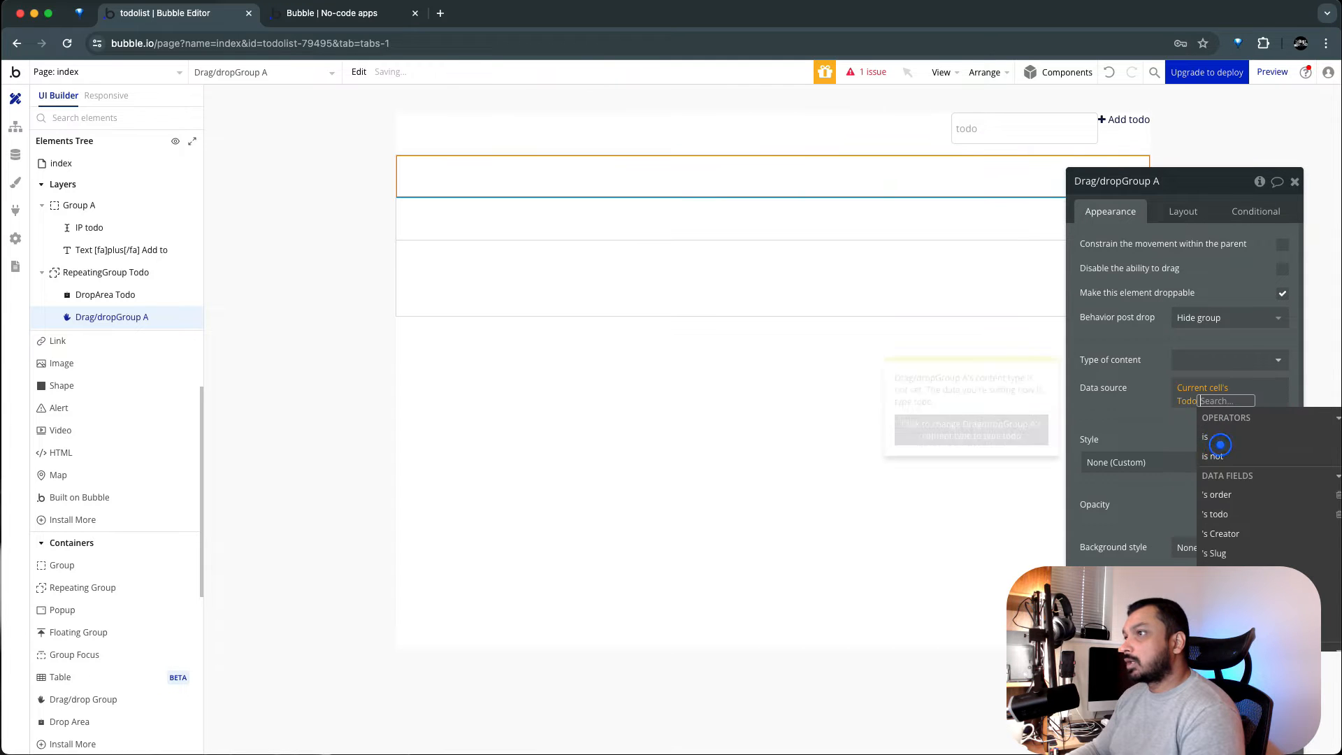
left_click(1139, 396)
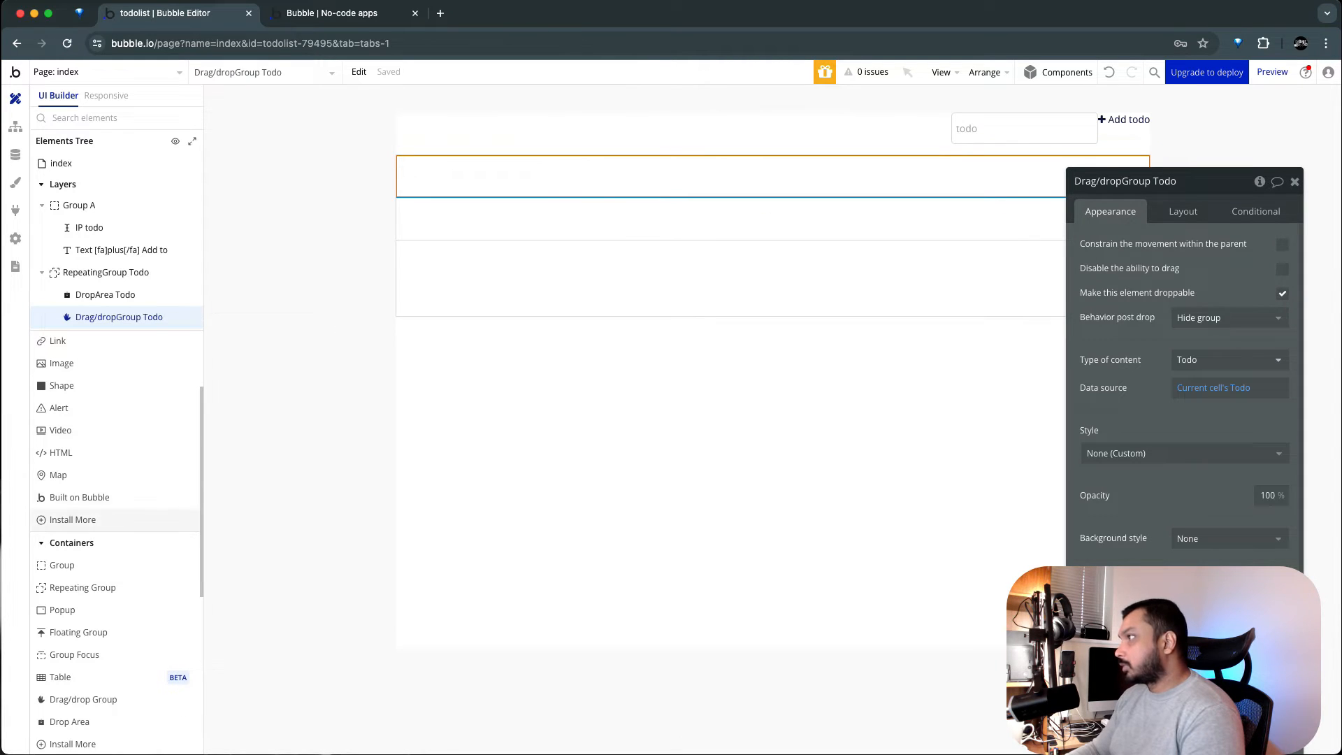
Add a horizontally centred text inside the drag/drop group that displays Parent group's Todo's todo.
scroll(112, 420, "up", 2)
left_click(90, 387)
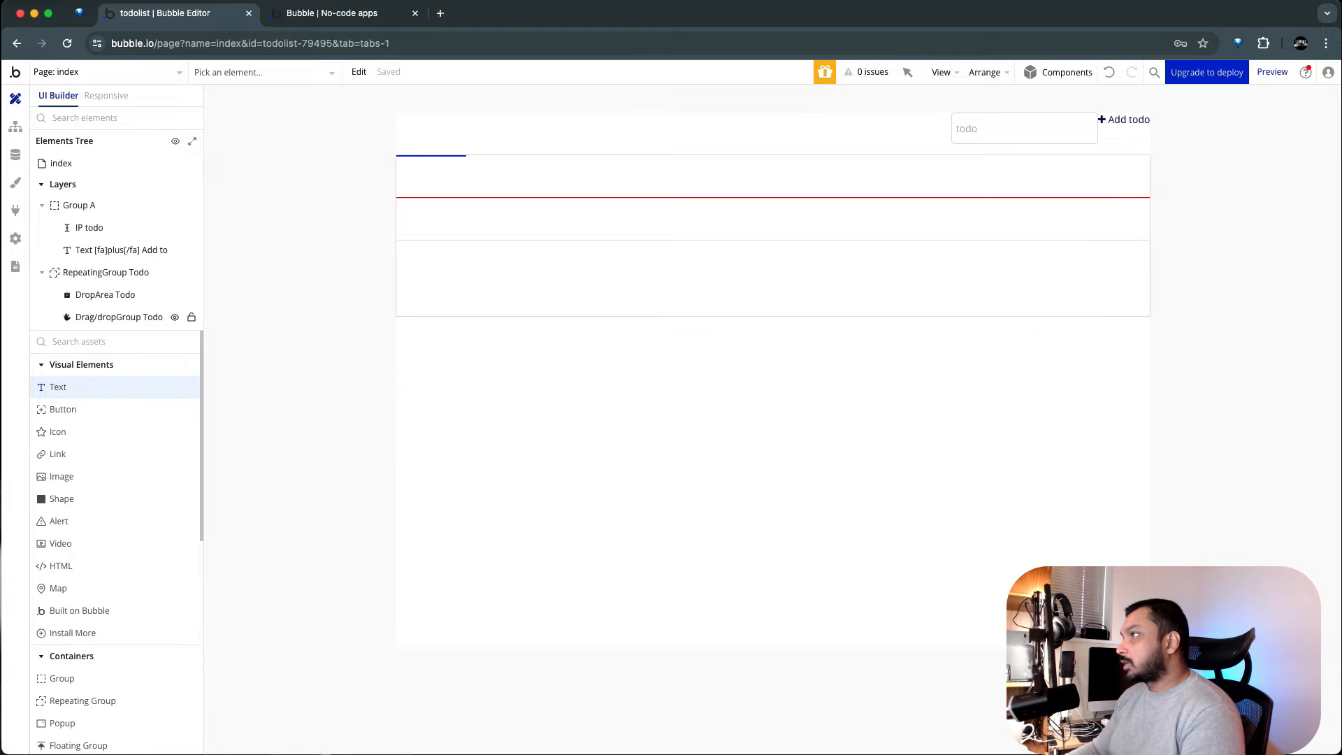
left_click(435, 166)
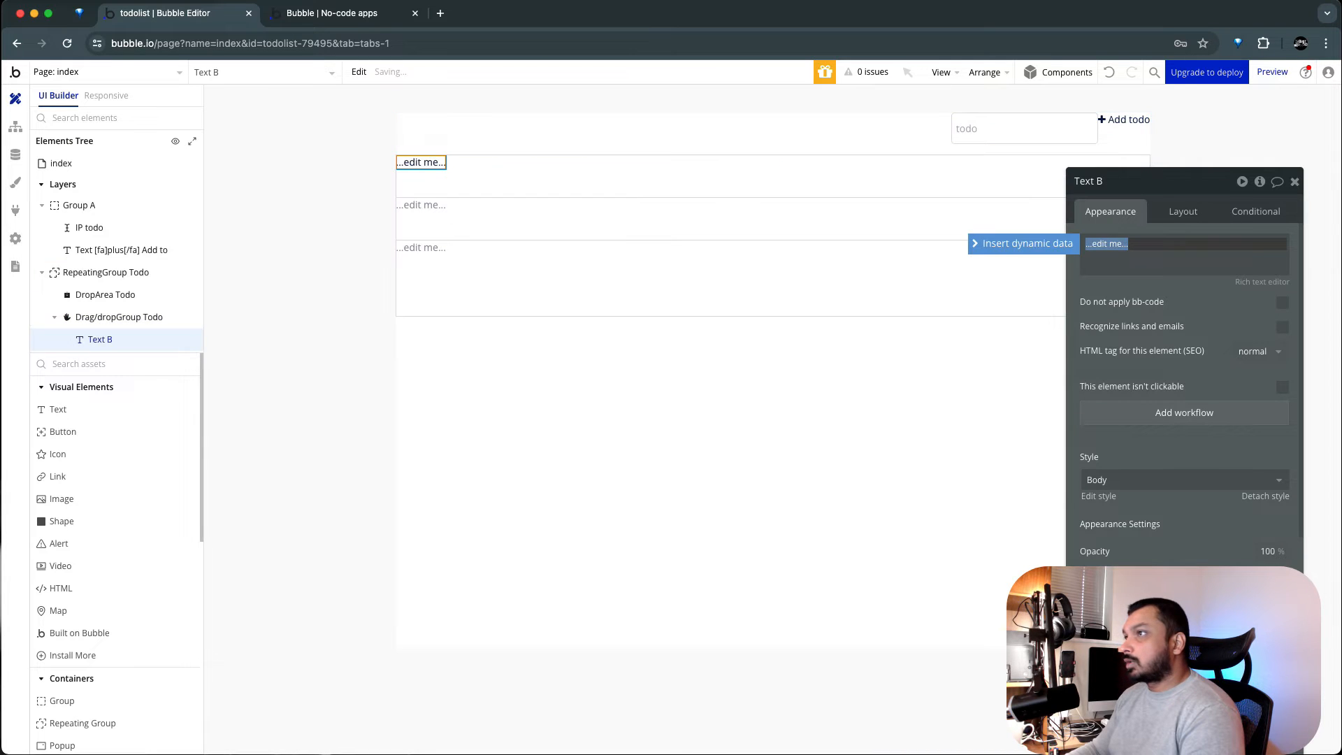
left_click(1028, 246)
left_click(1134, 300)
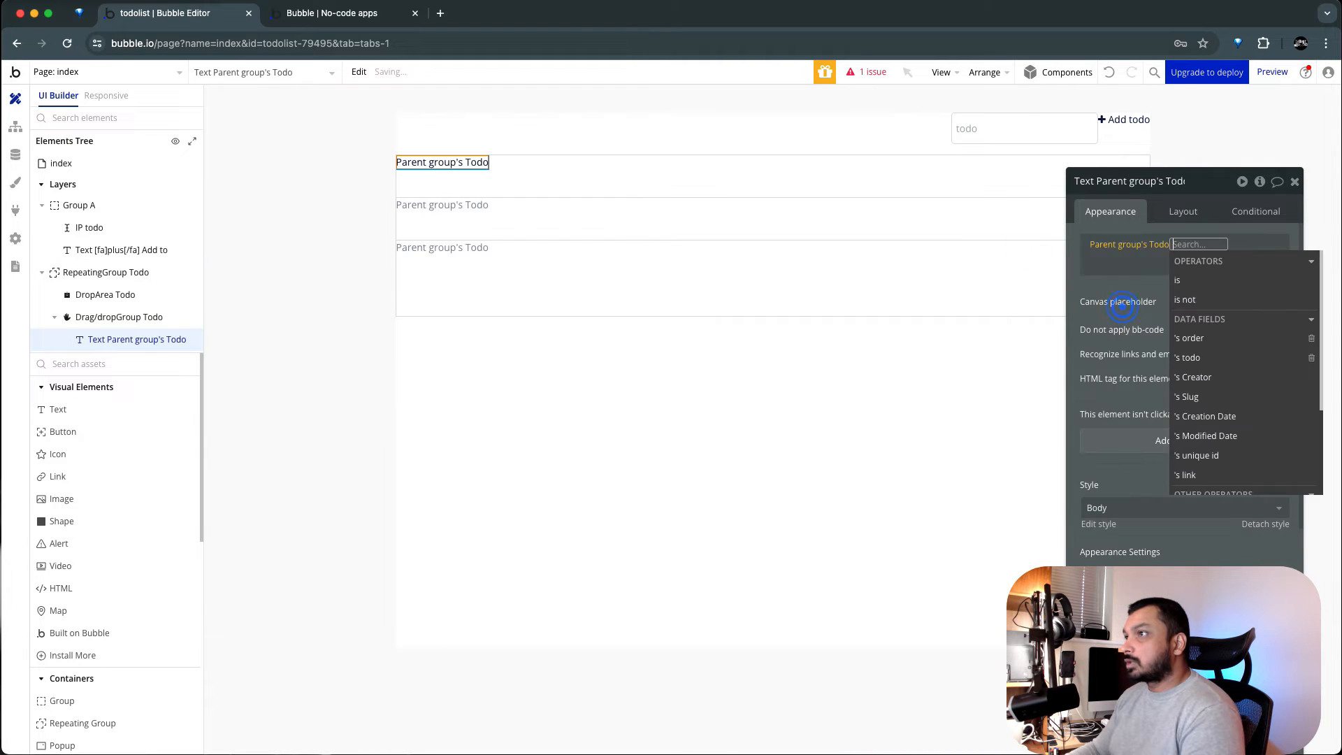
left_click(1188, 357)
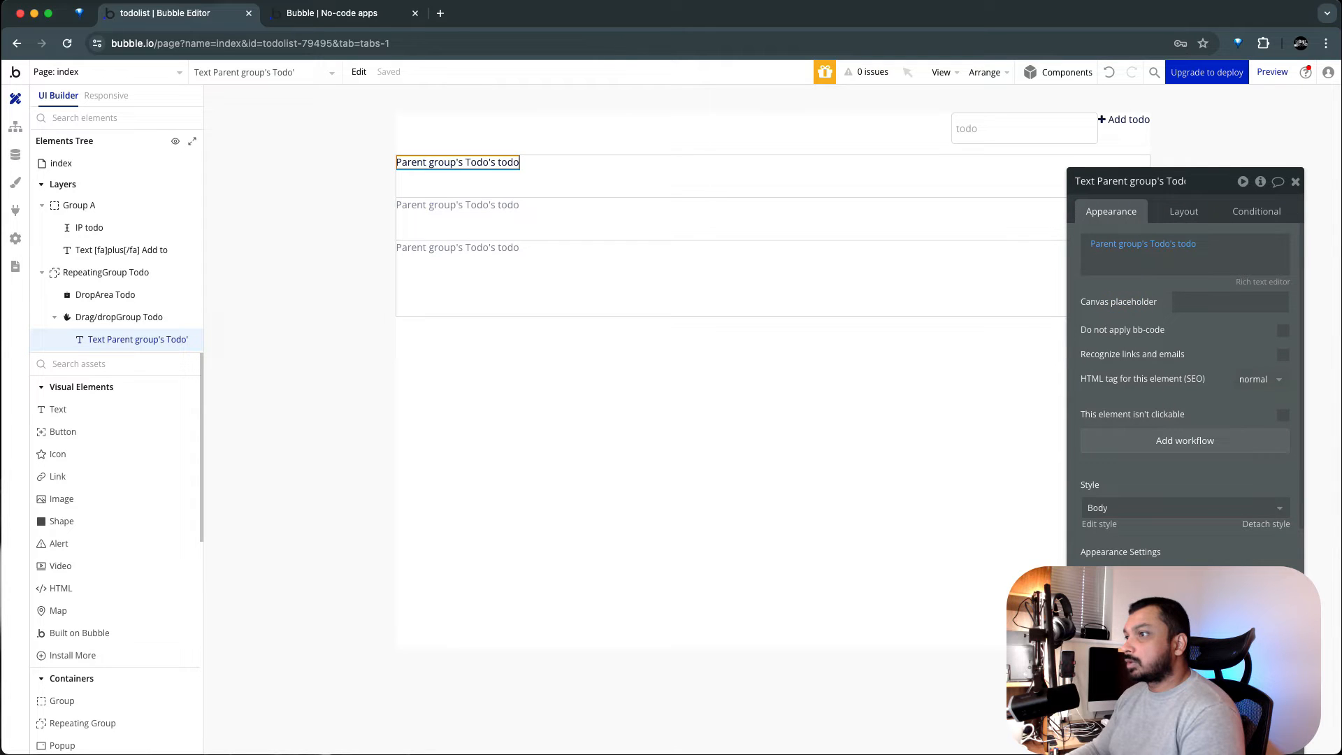
left_click(1183, 212)
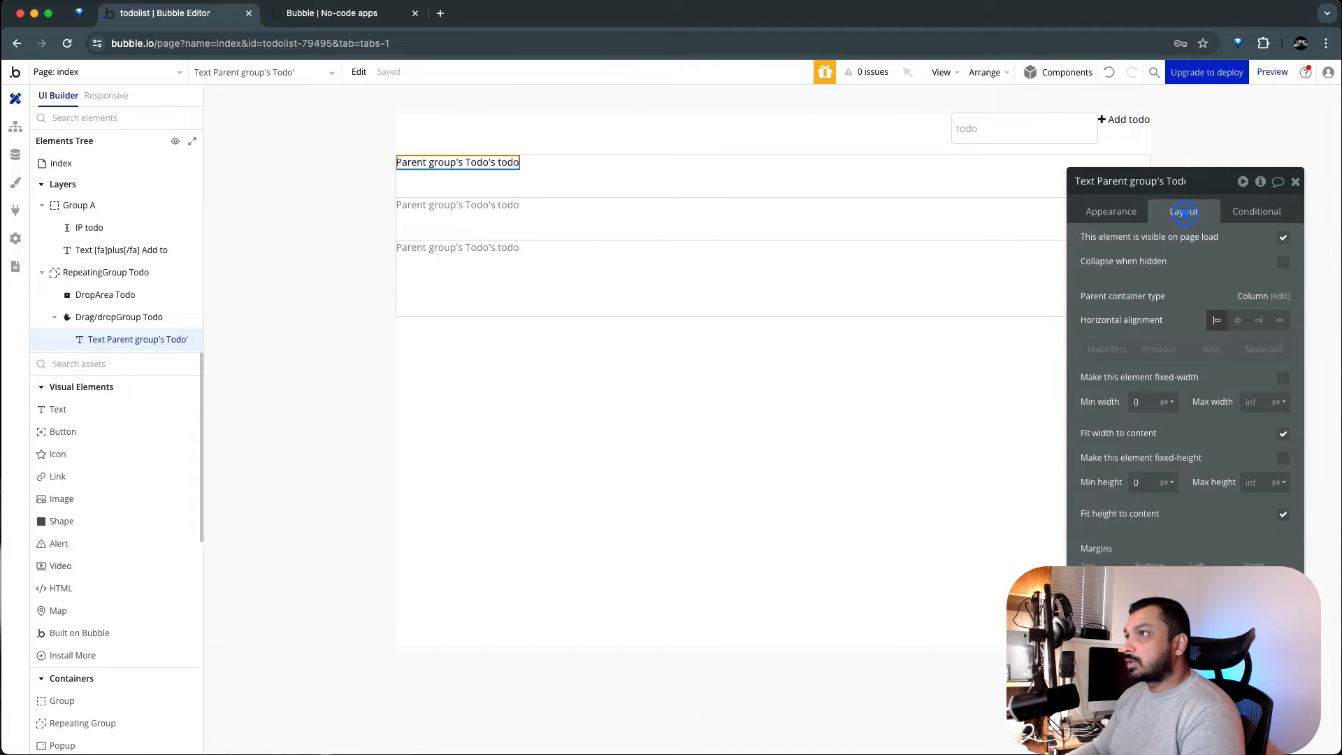
left_click(1238, 320)
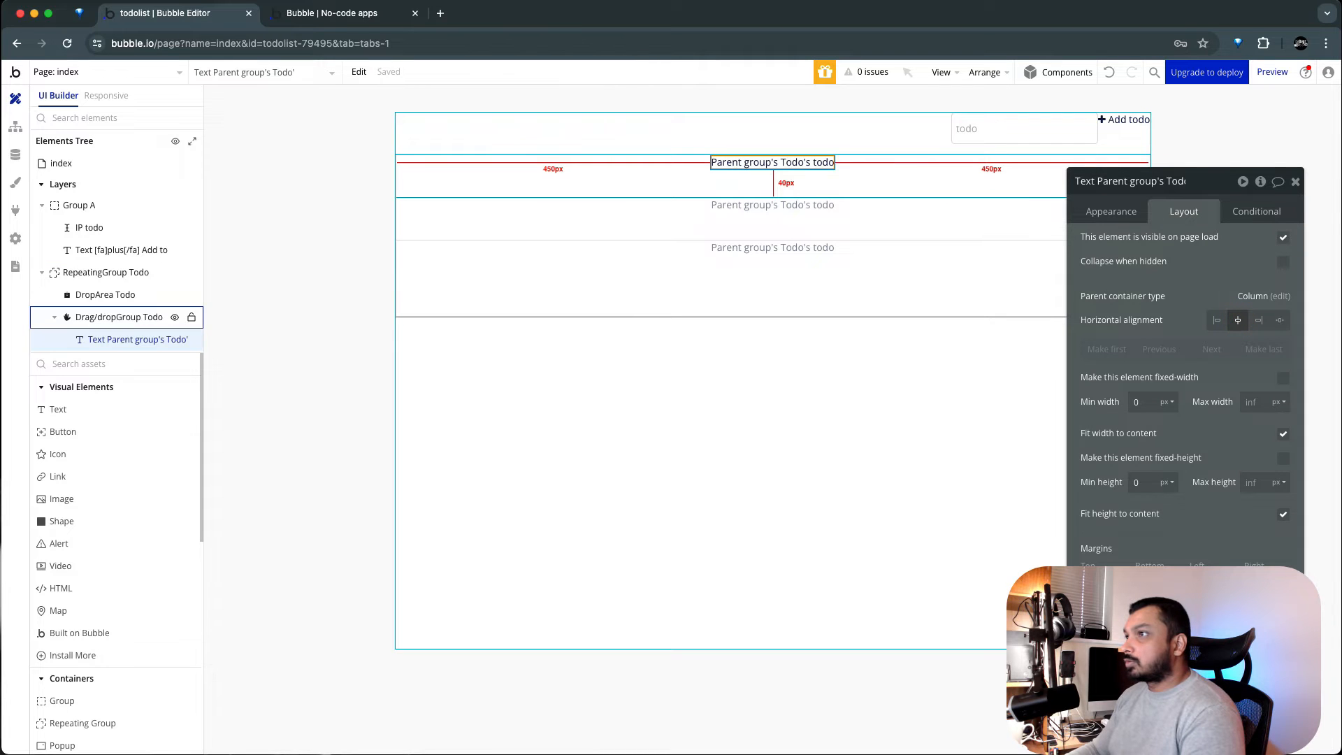
Vertically centre the contents of the drag/drop group and reload the app preview.
left_click(690, 175)
left_click(1204, 271)
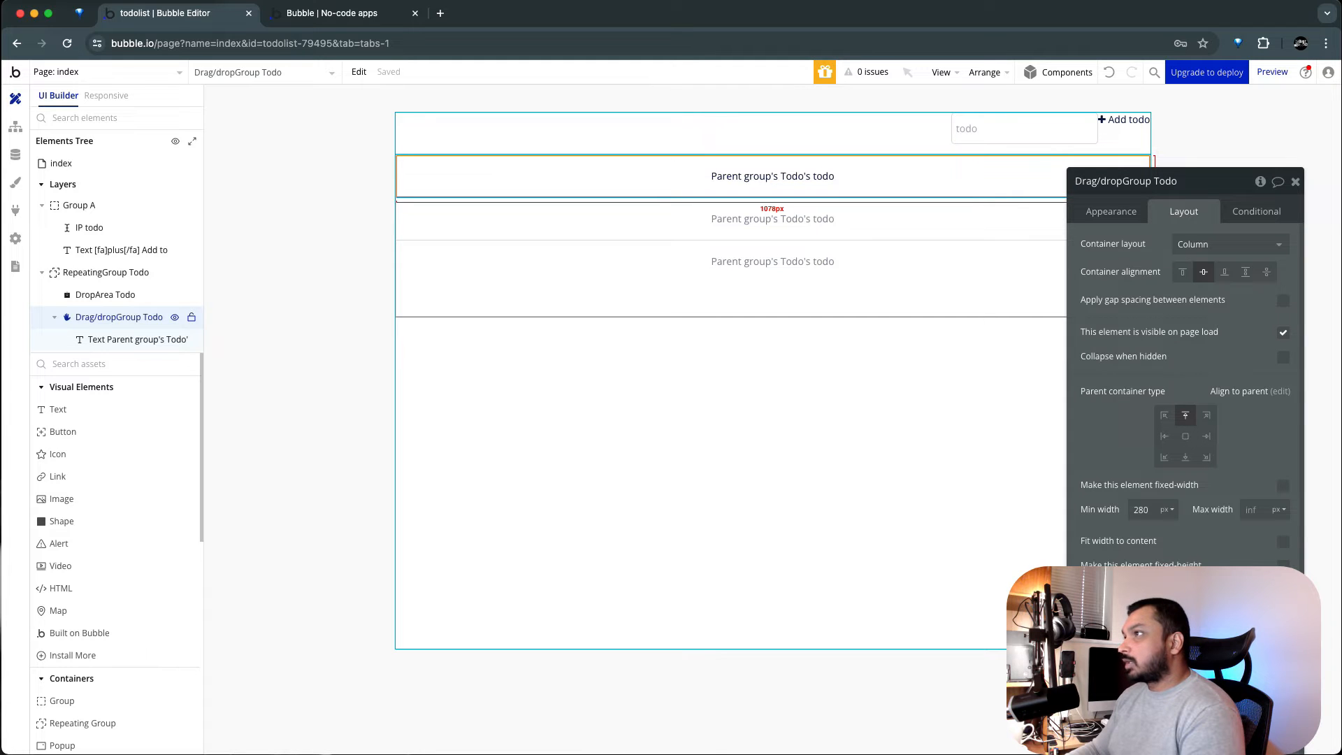
left_click(362, 14)
key("super+r")
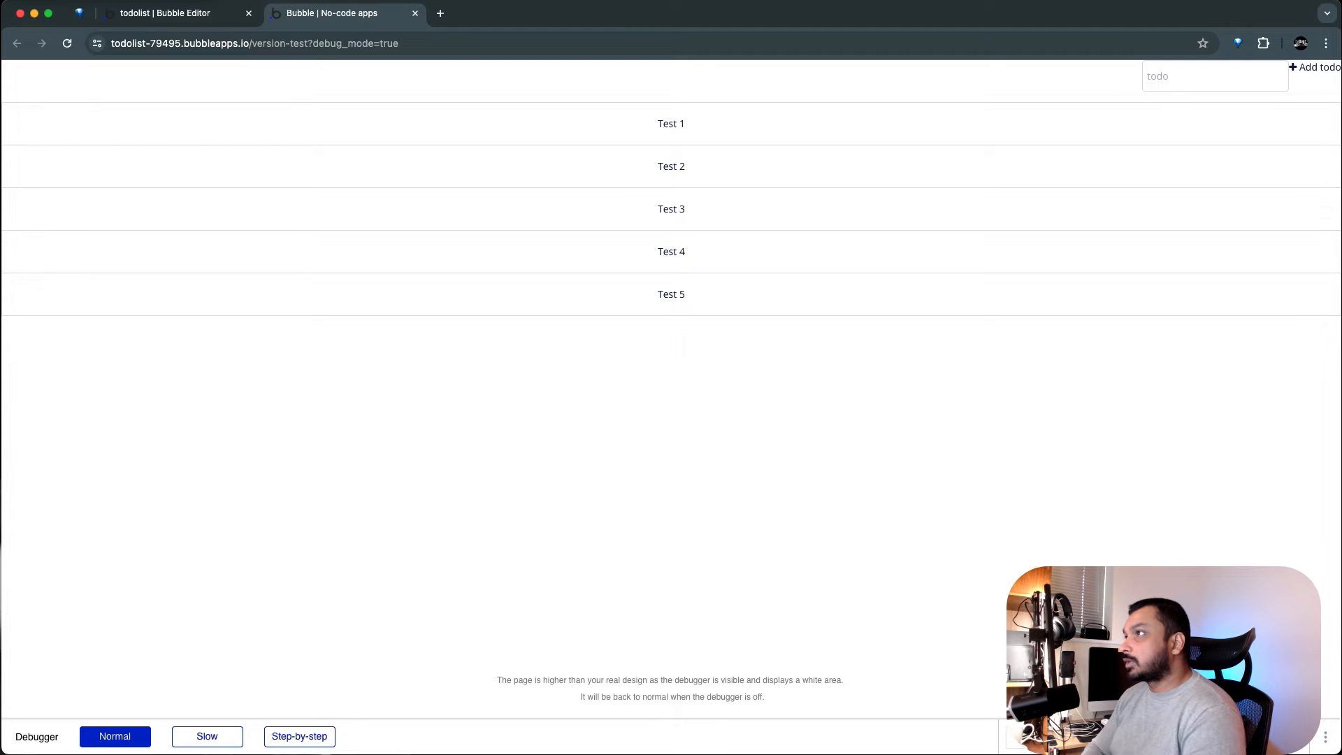
Test dragging and dropping the Test 1, Test 2 and Test 3 rows in the preview.
left_click(685, 123)
left_click(676, 165)
left_click(676, 208)
left_click(676, 209)
left_click(676, 209)
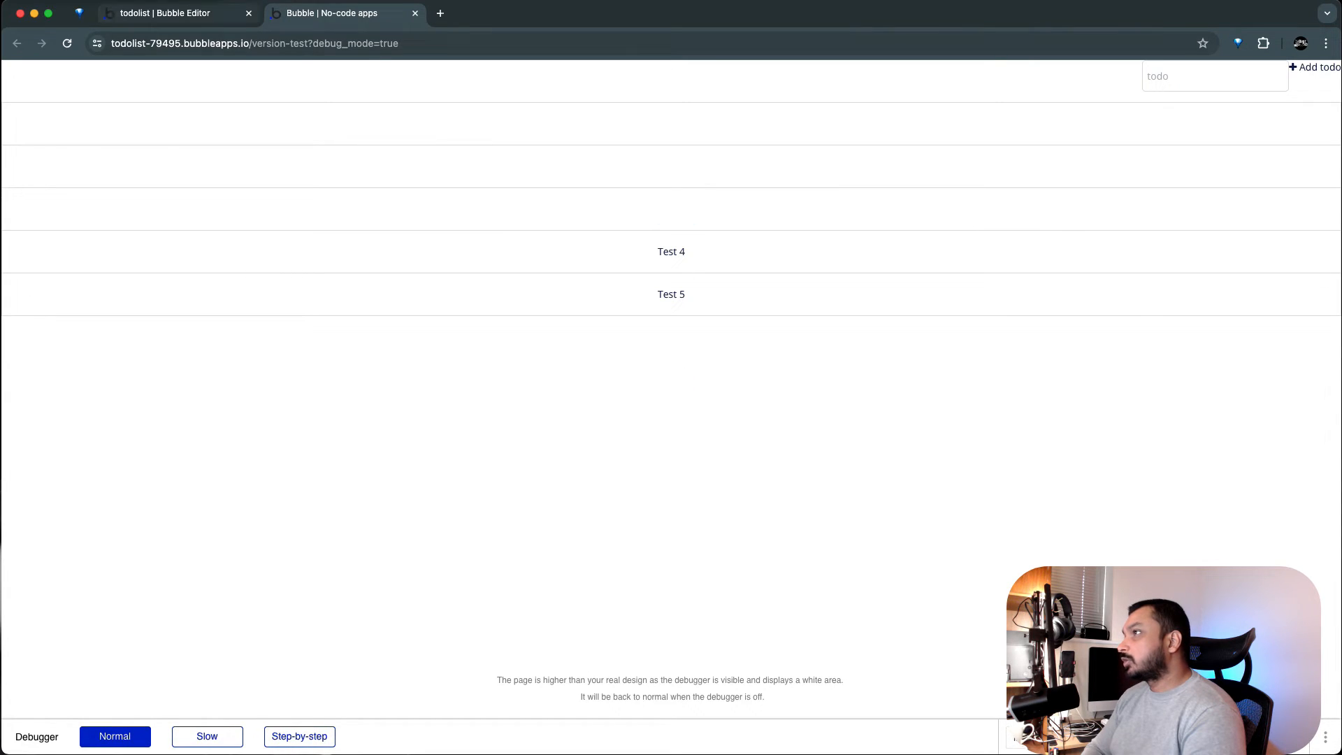
Set the drag/drop group's behavior post drop to Move back.
left_click(218, 16)
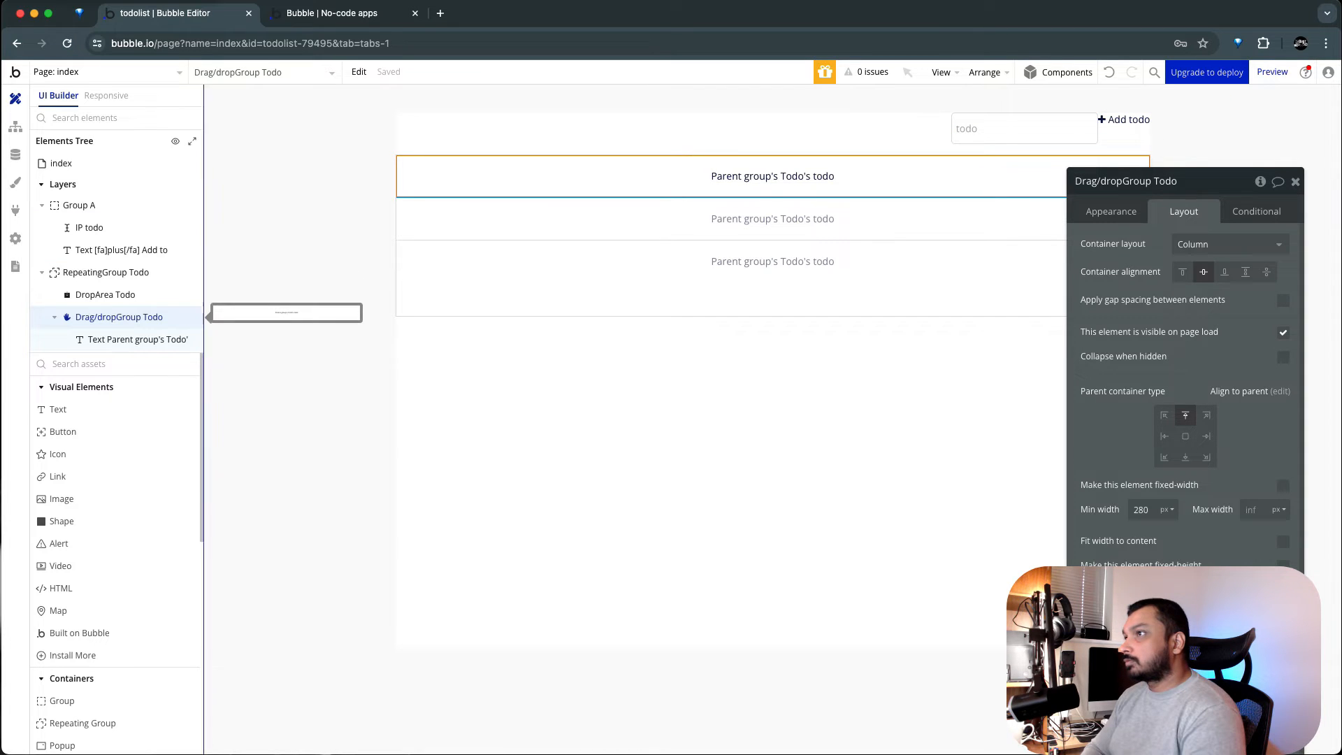
left_click(1111, 210)
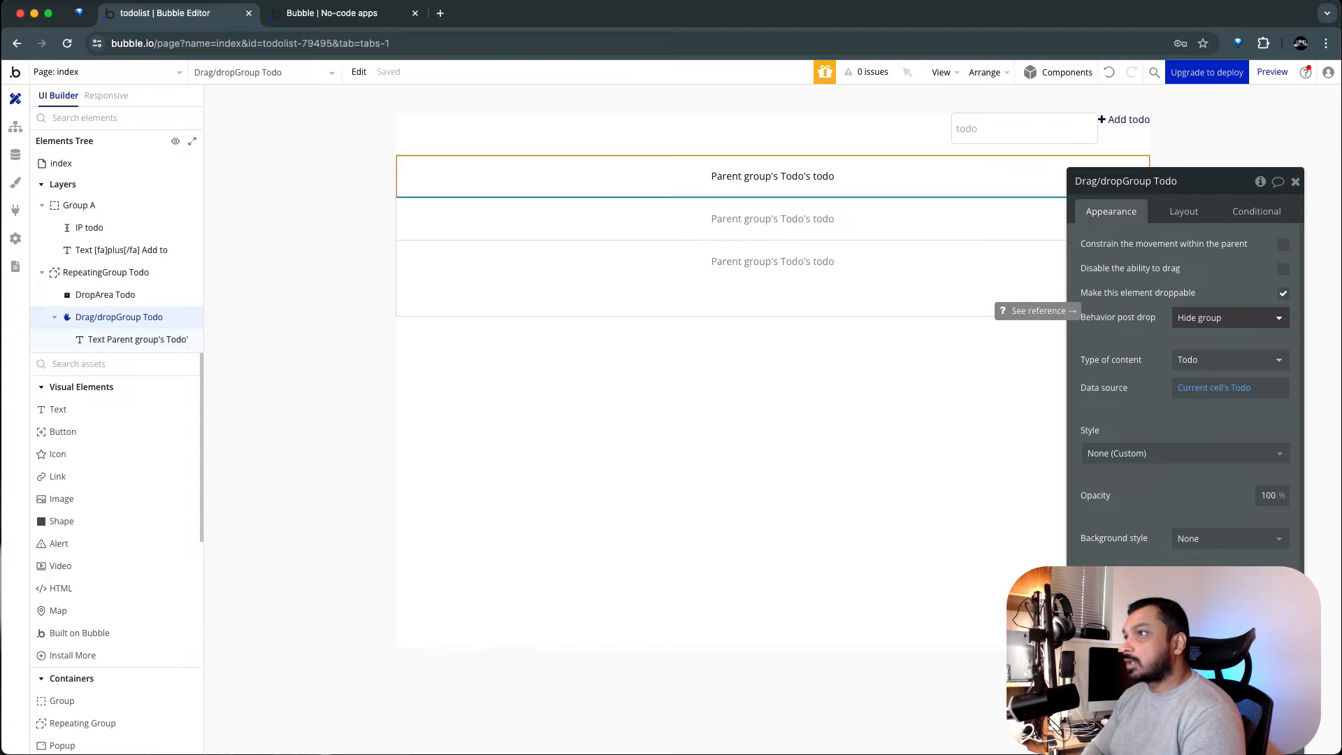
left_click(1213, 319)
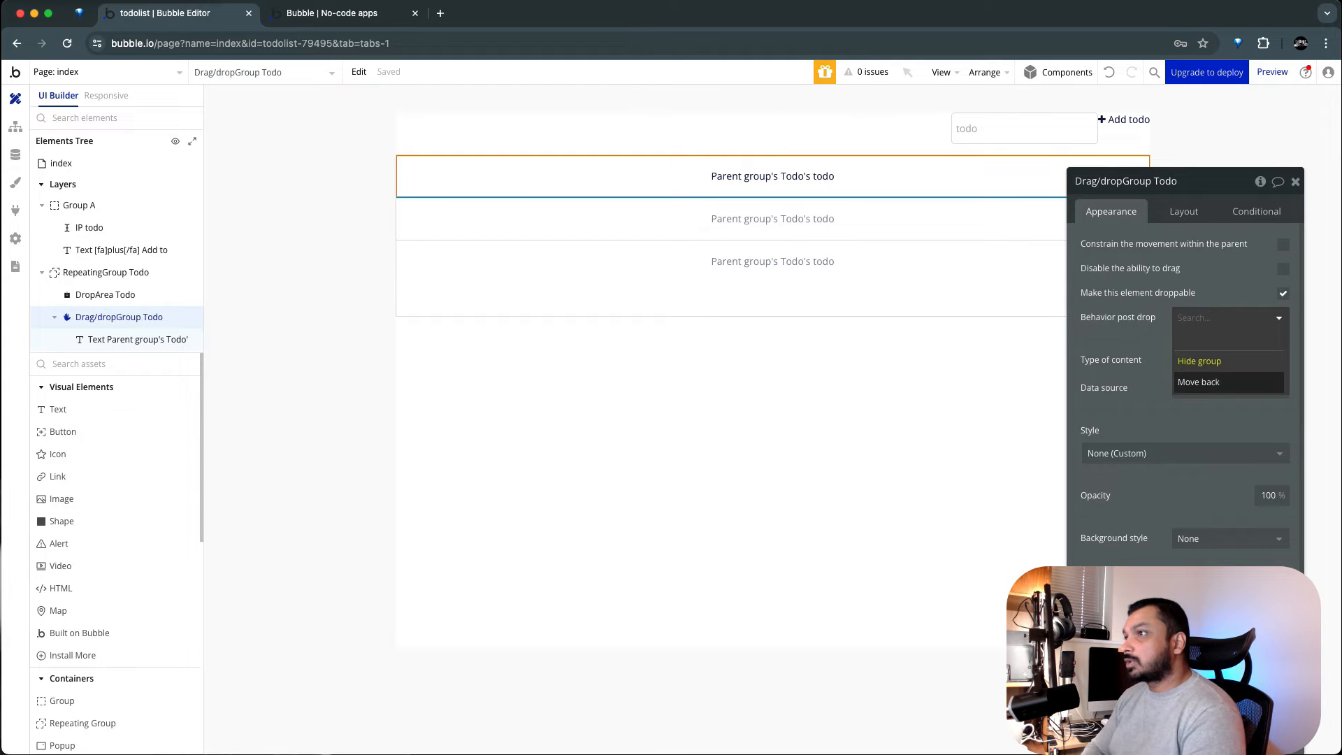
left_click(1199, 382)
Reload the preview and test how dragged todo rows behave after being dropped.
left_click(335, 12)
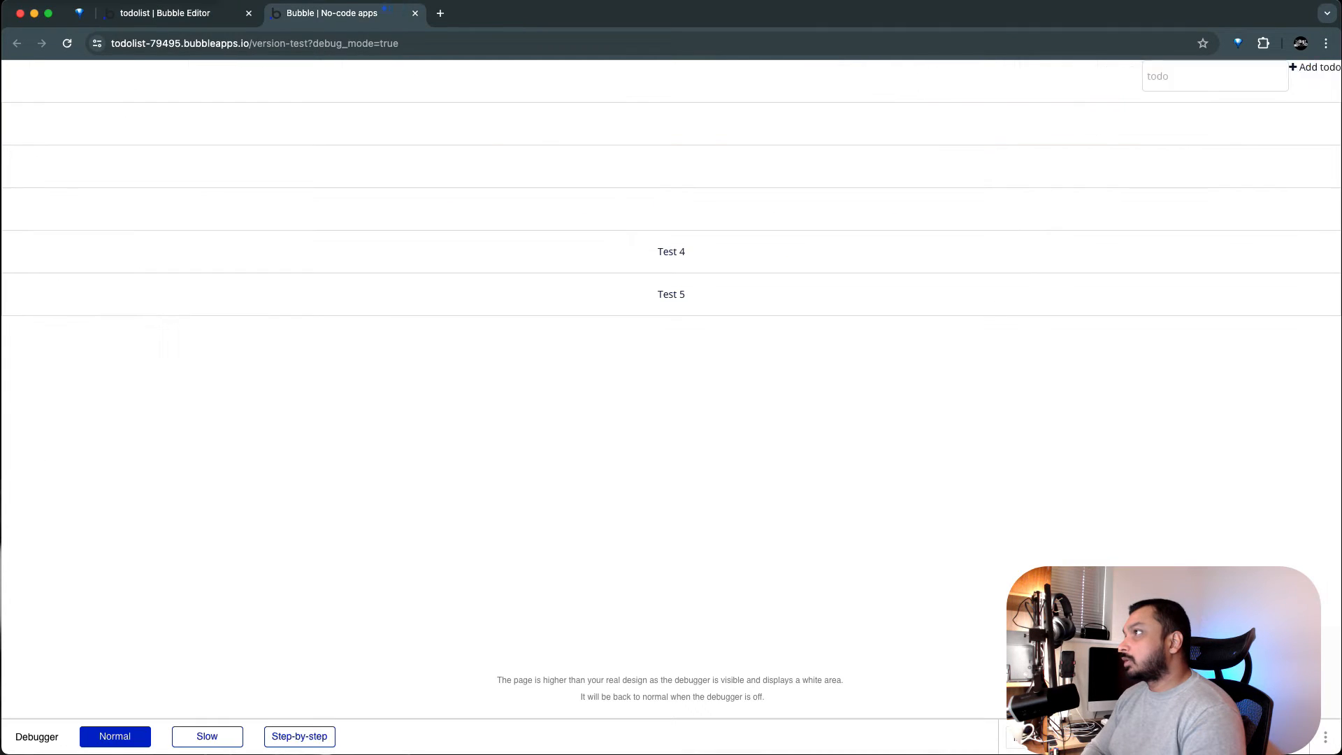
key("super+r")
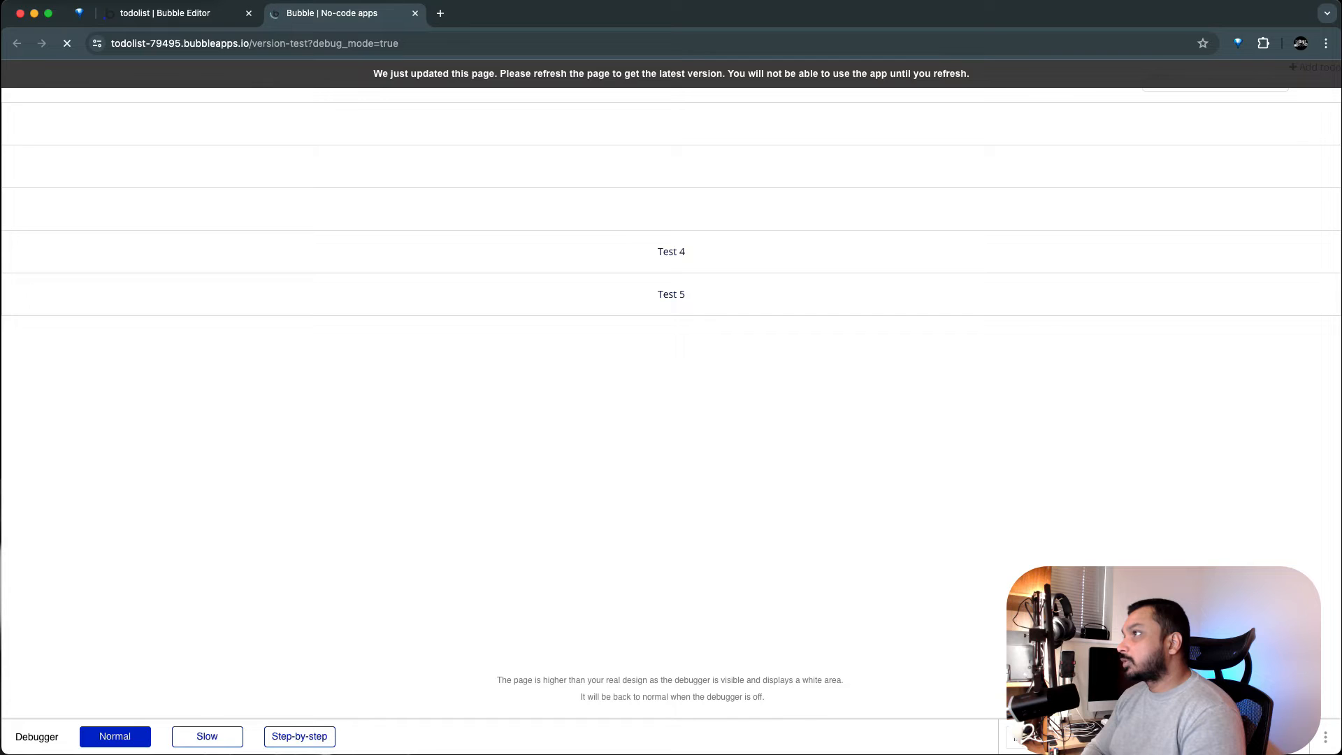
left_click_drag(548, 124, 563, 162)
left_click_drag(595, 208, 595, 208)
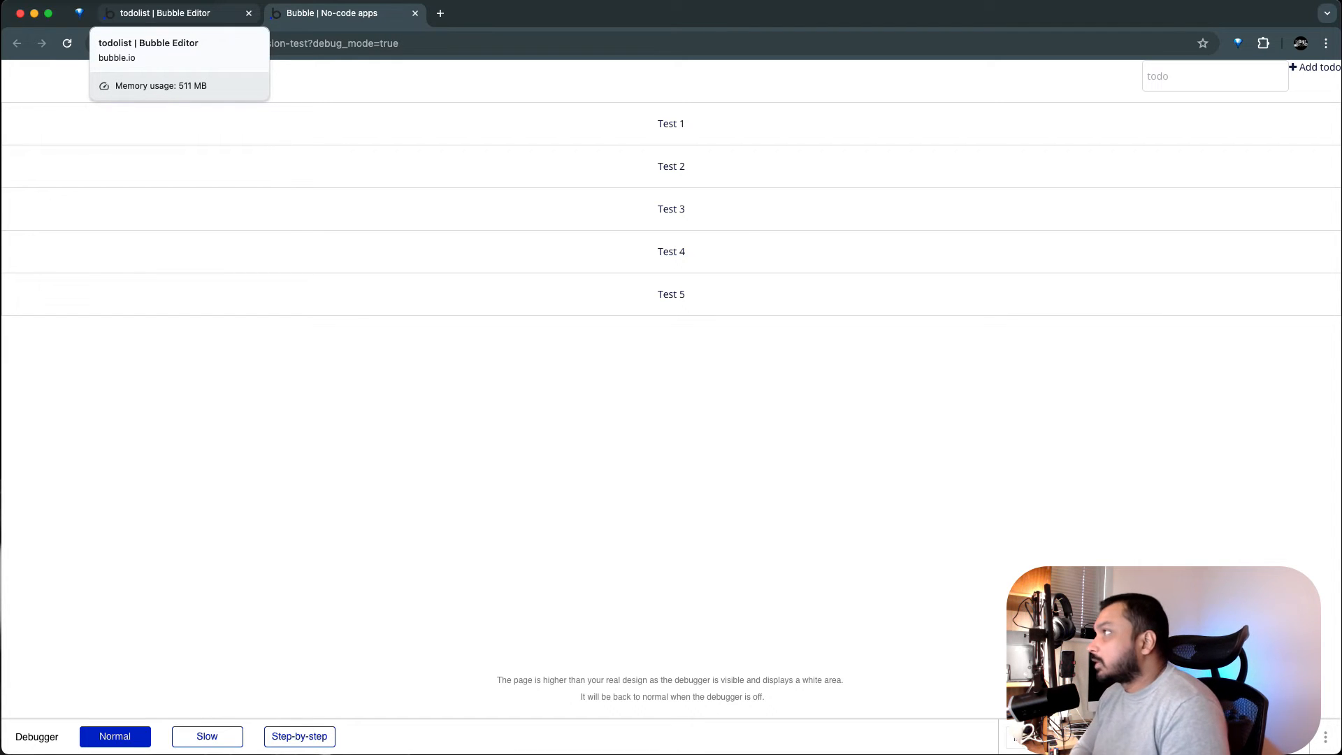
left_click(206, 14)
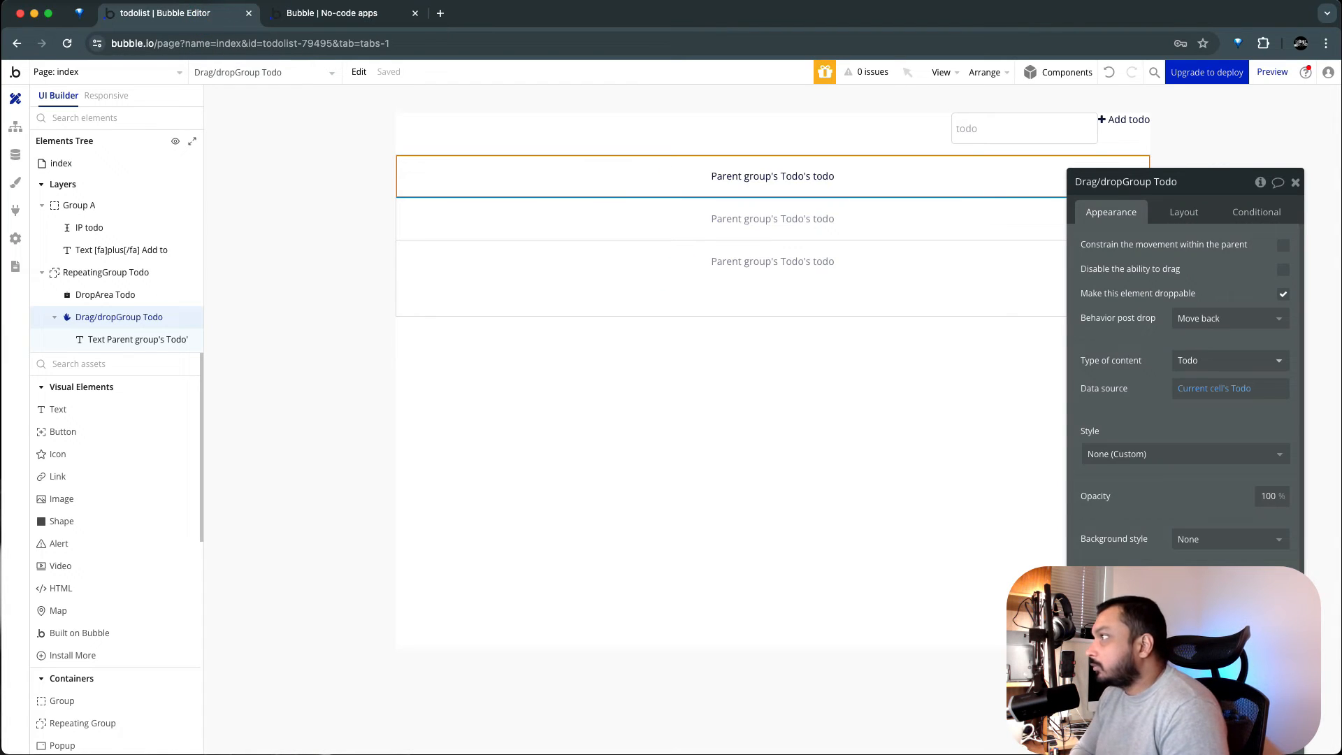
left_click(328, 12)
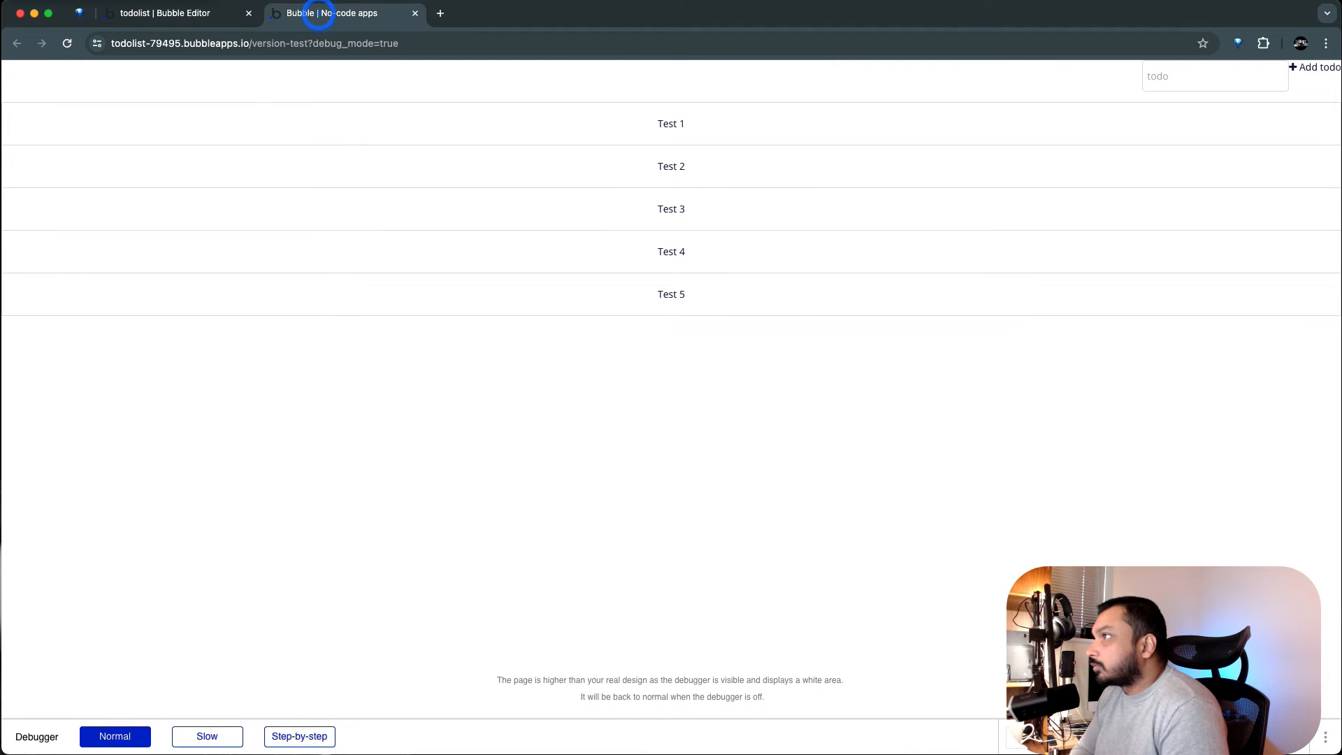
Add a workflow event for a group being dropped on DropArea Todo, with Todo as the type of thing.
left_click(166, 15)
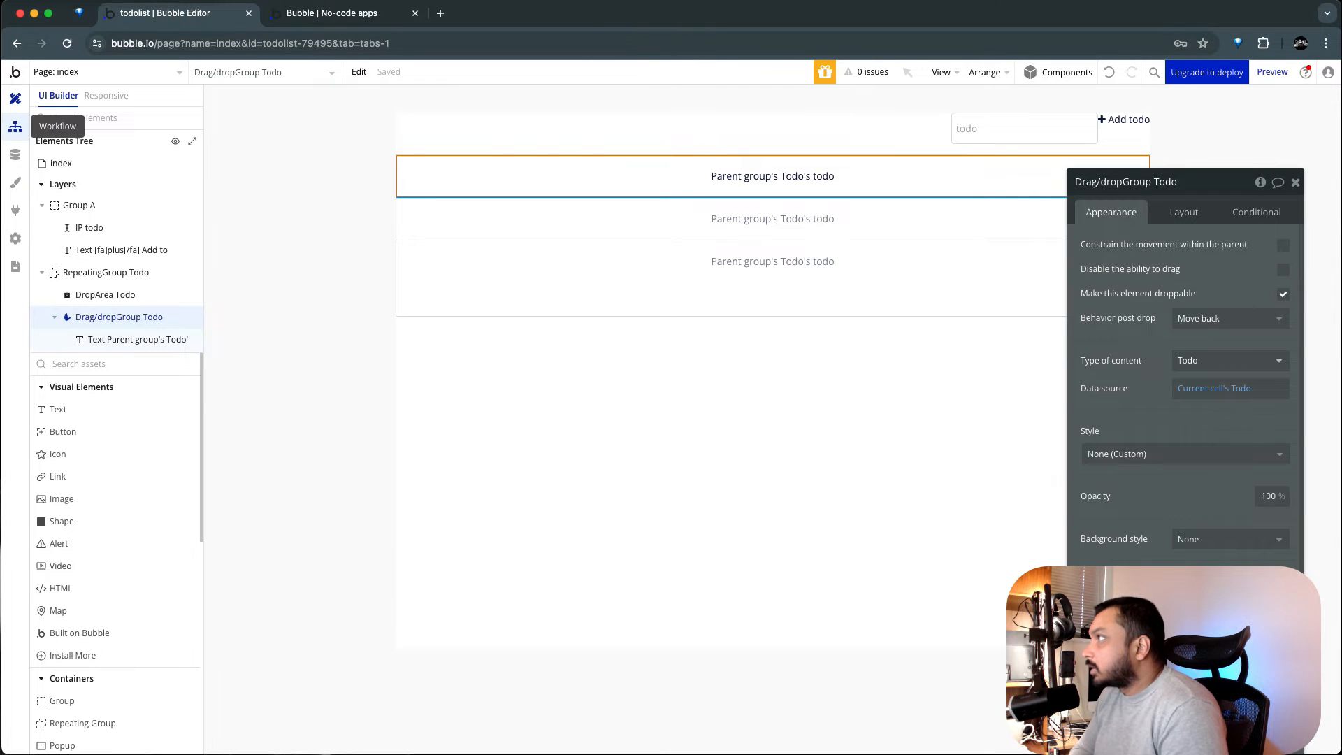
left_click(15, 127)
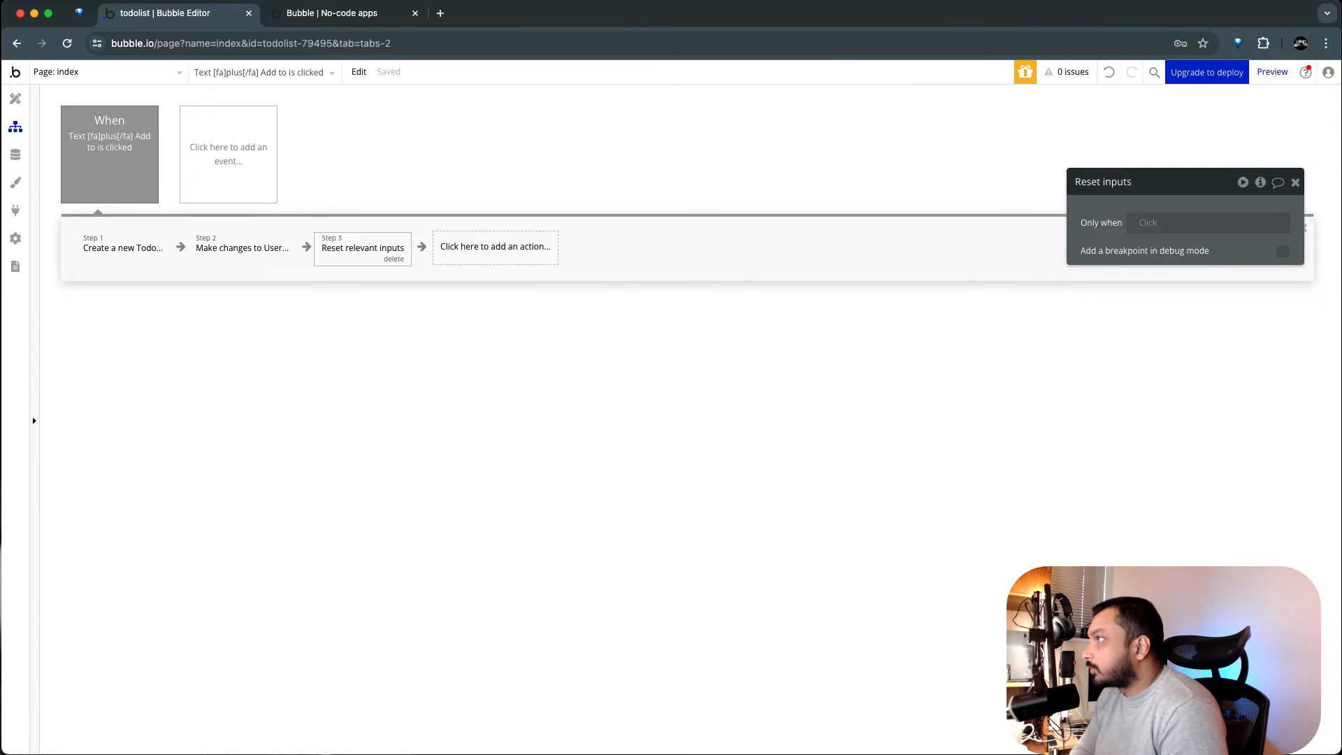
left_click(219, 148)
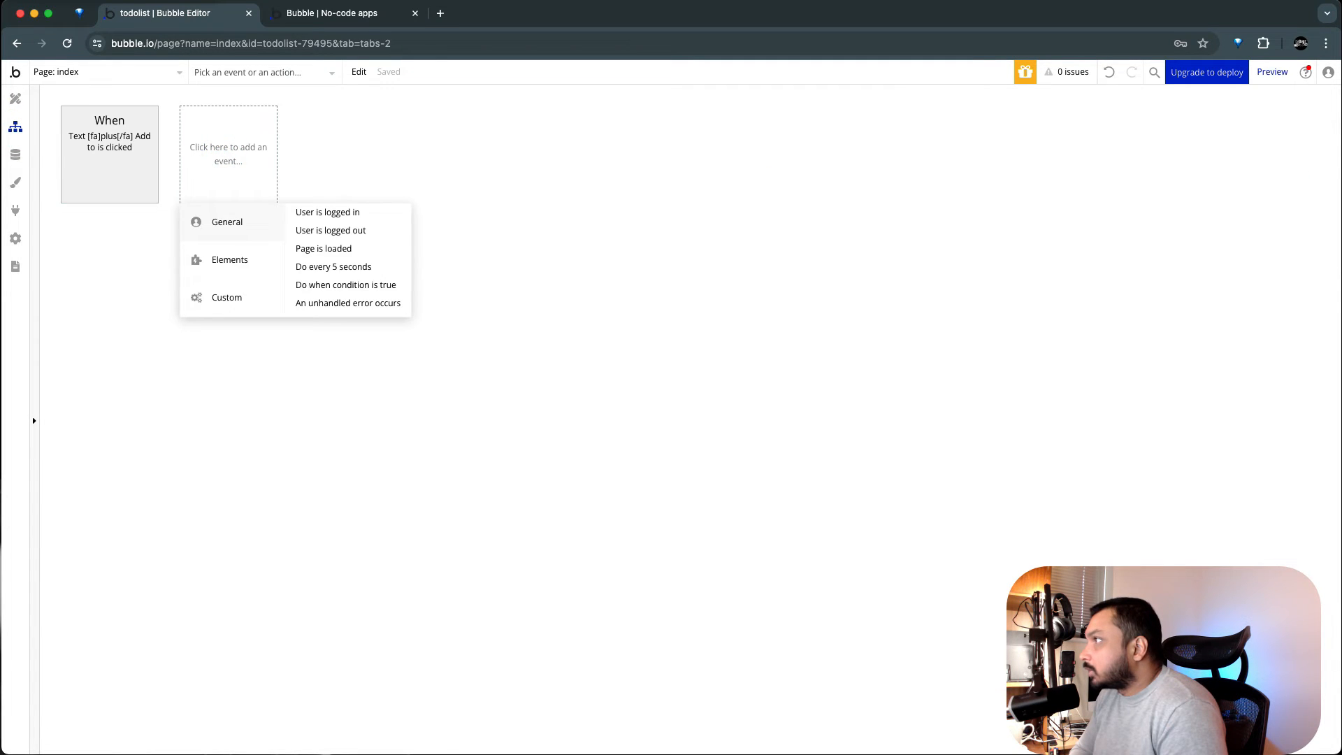
mouse_move(227, 222)
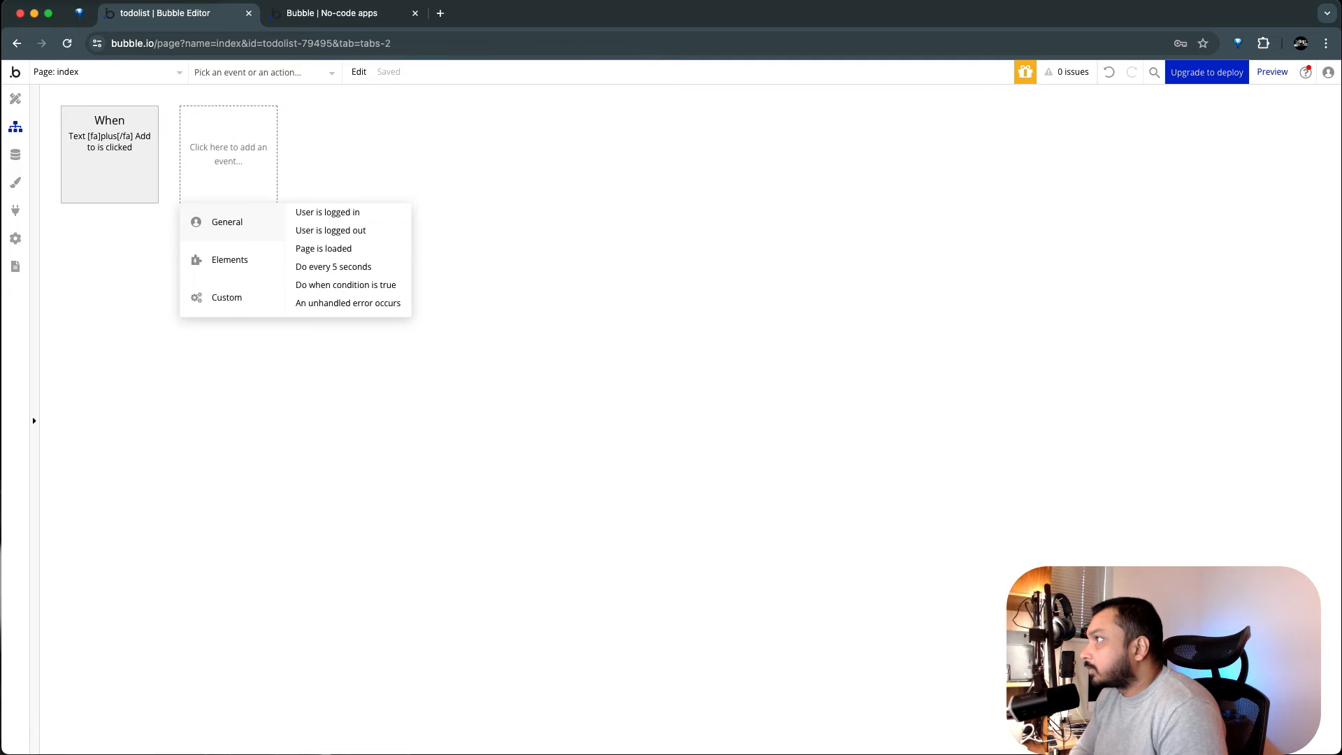
mouse_move(229, 259)
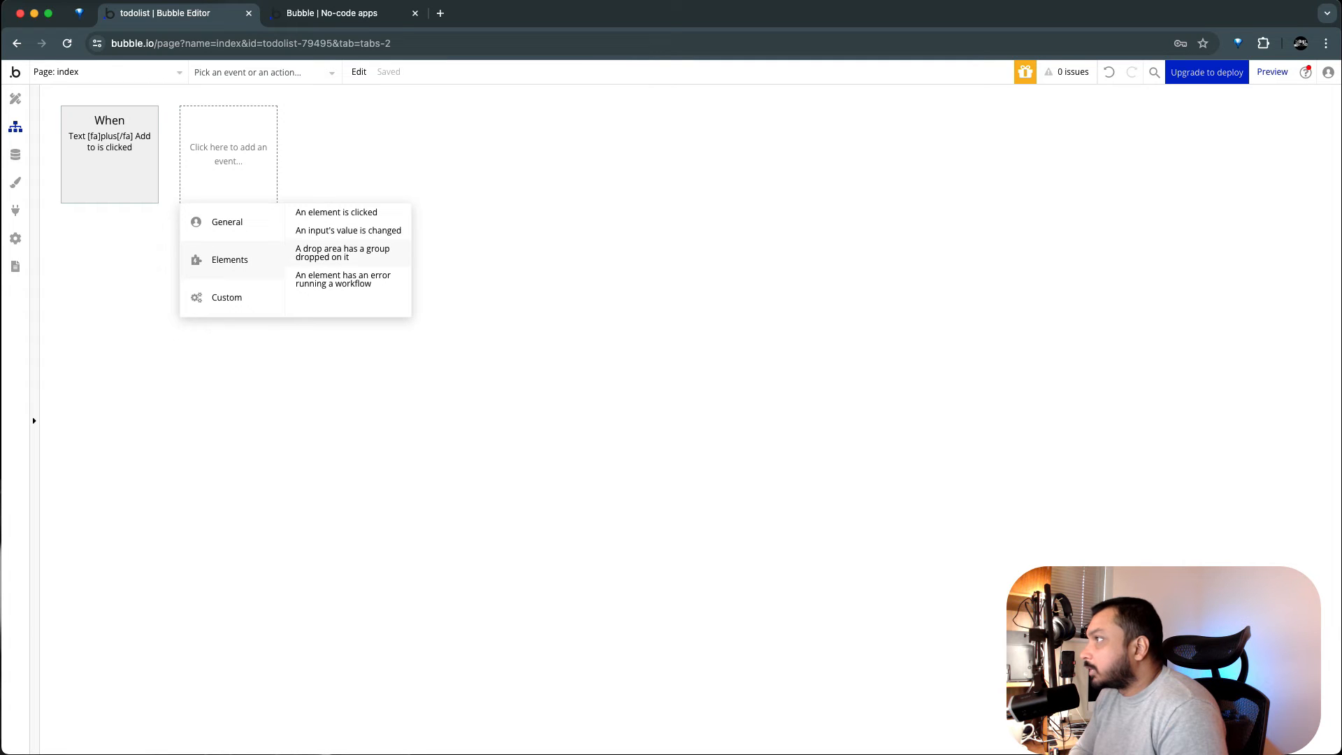
left_click(318, 253)
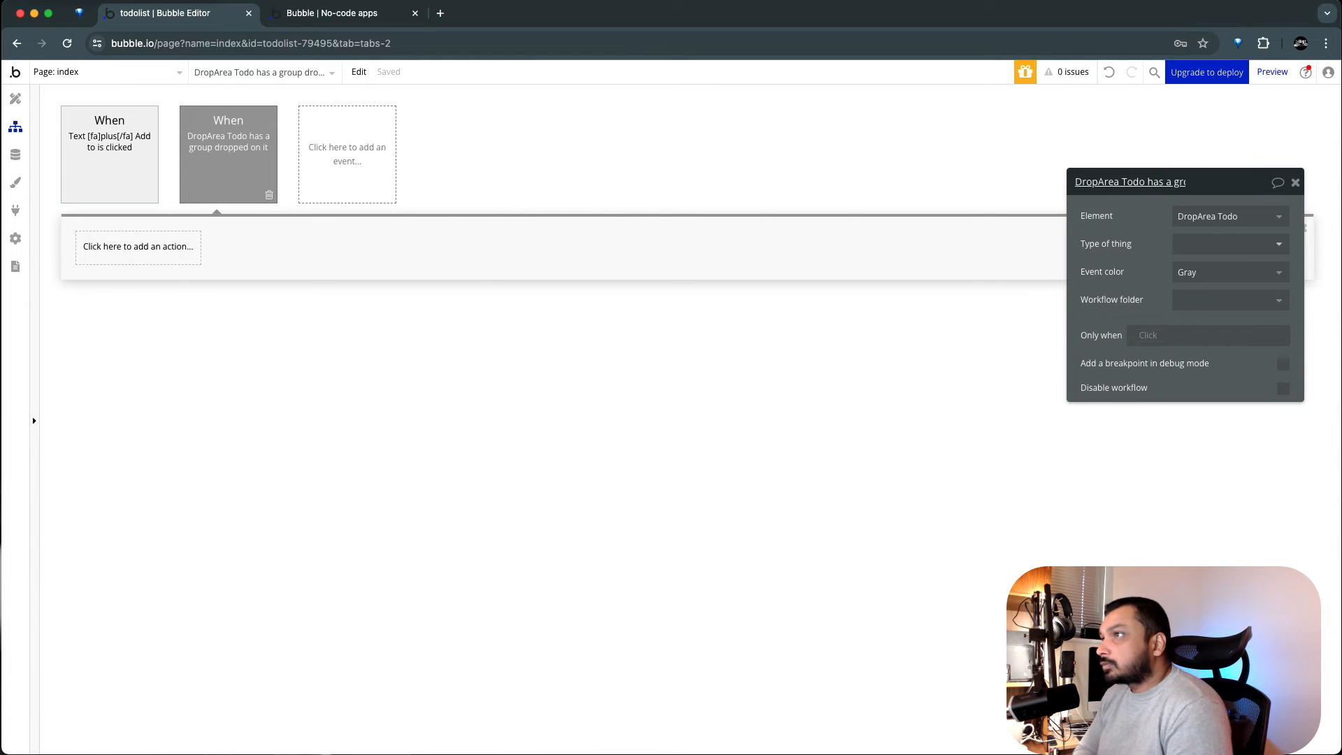
left_click(1206, 245)
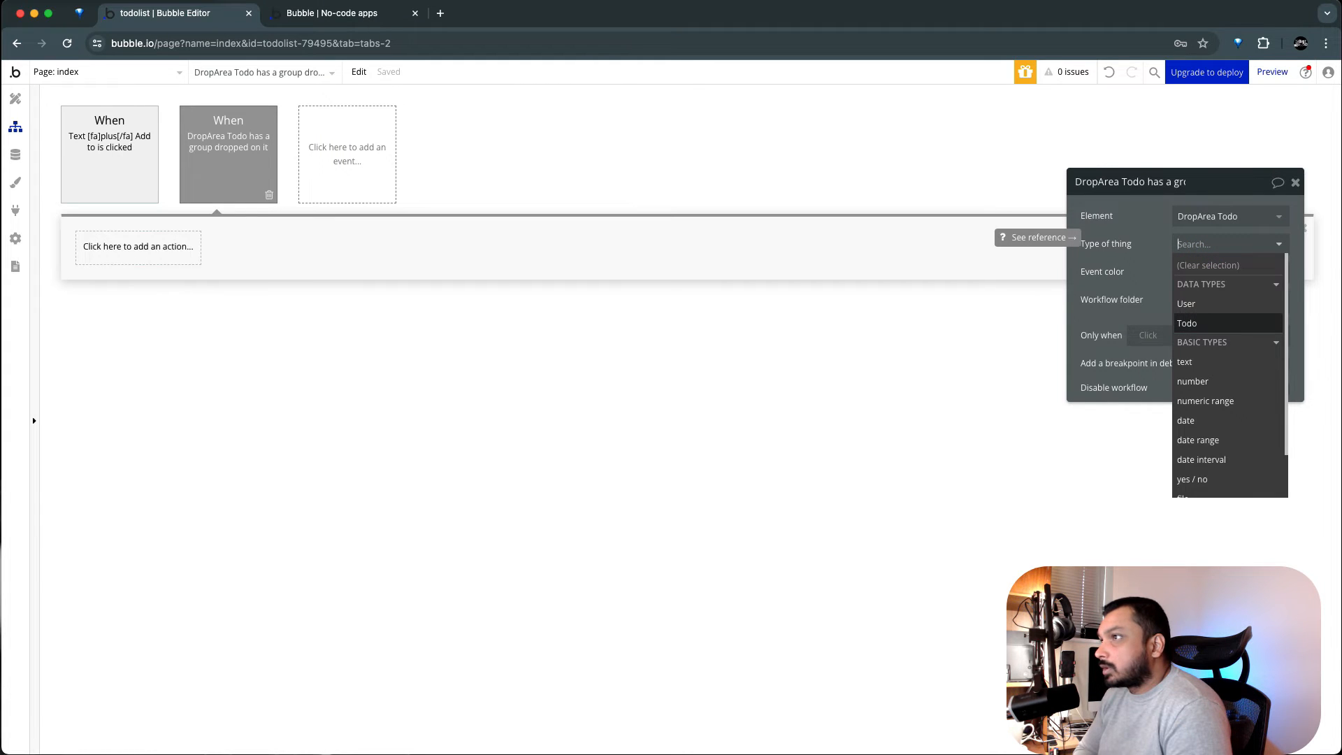
left_click(1187, 323)
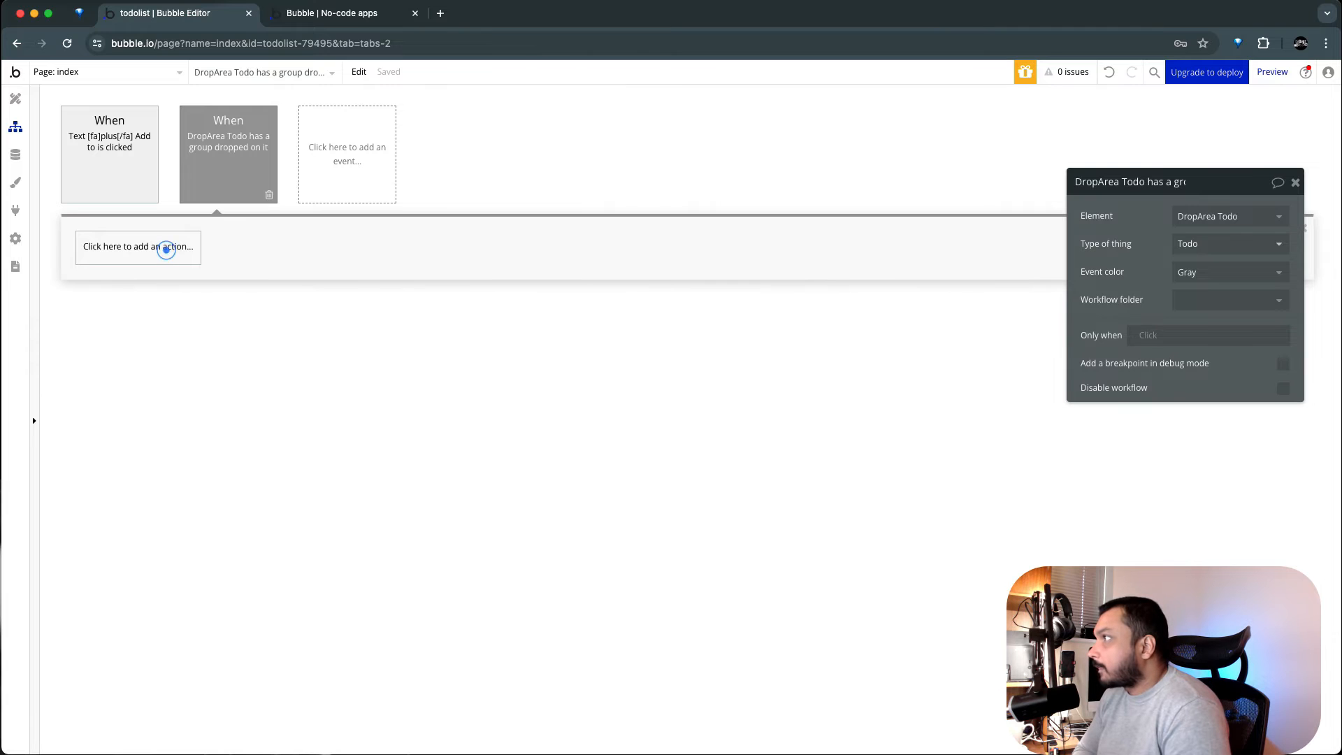
Add a Make changes to a list of things action to the drop event, with Todo as the type of things.
left_click(165, 249)
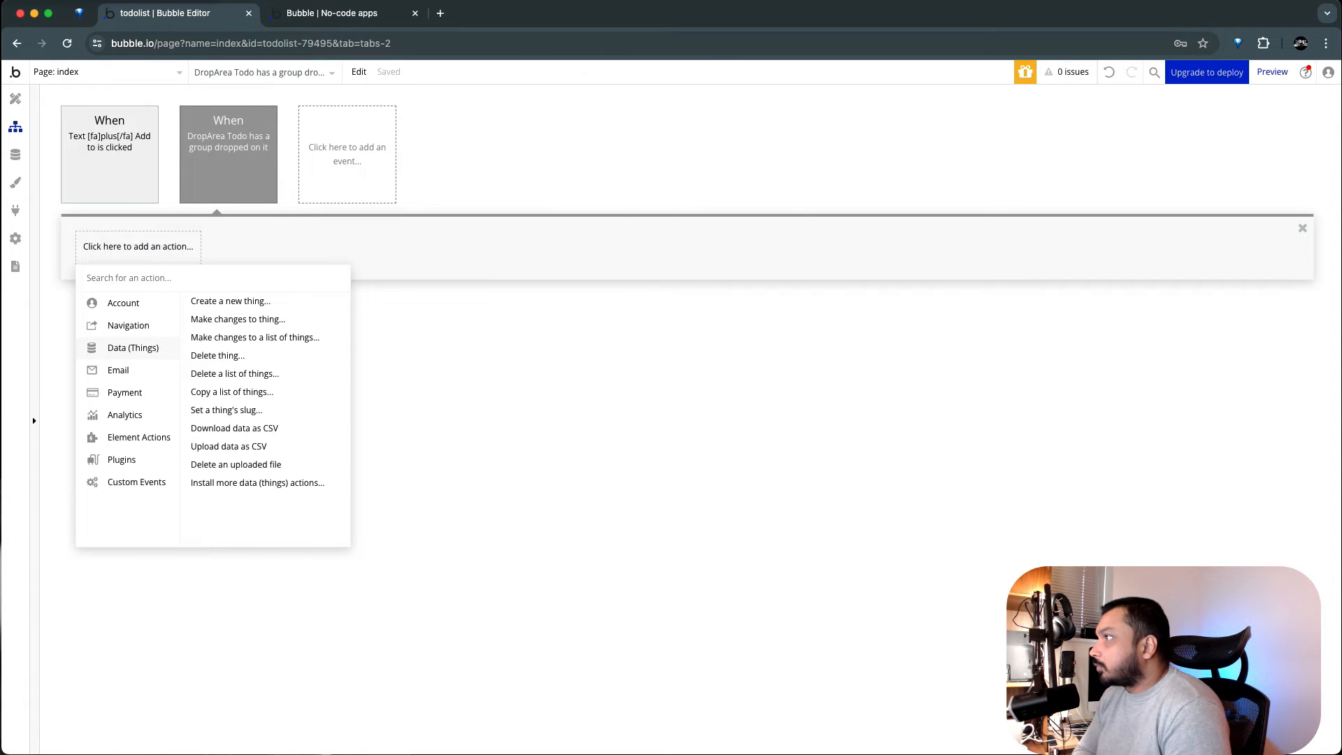
left_click(214, 339)
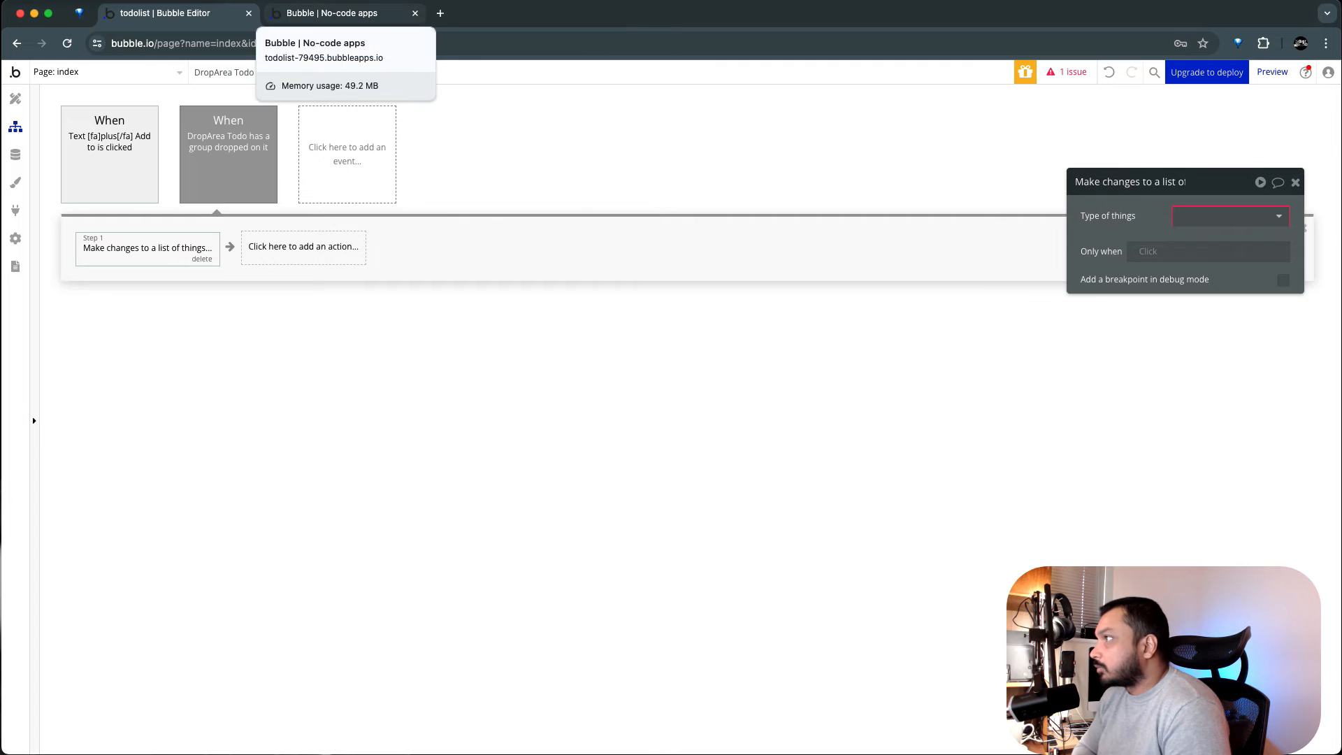
left_click(332, 12)
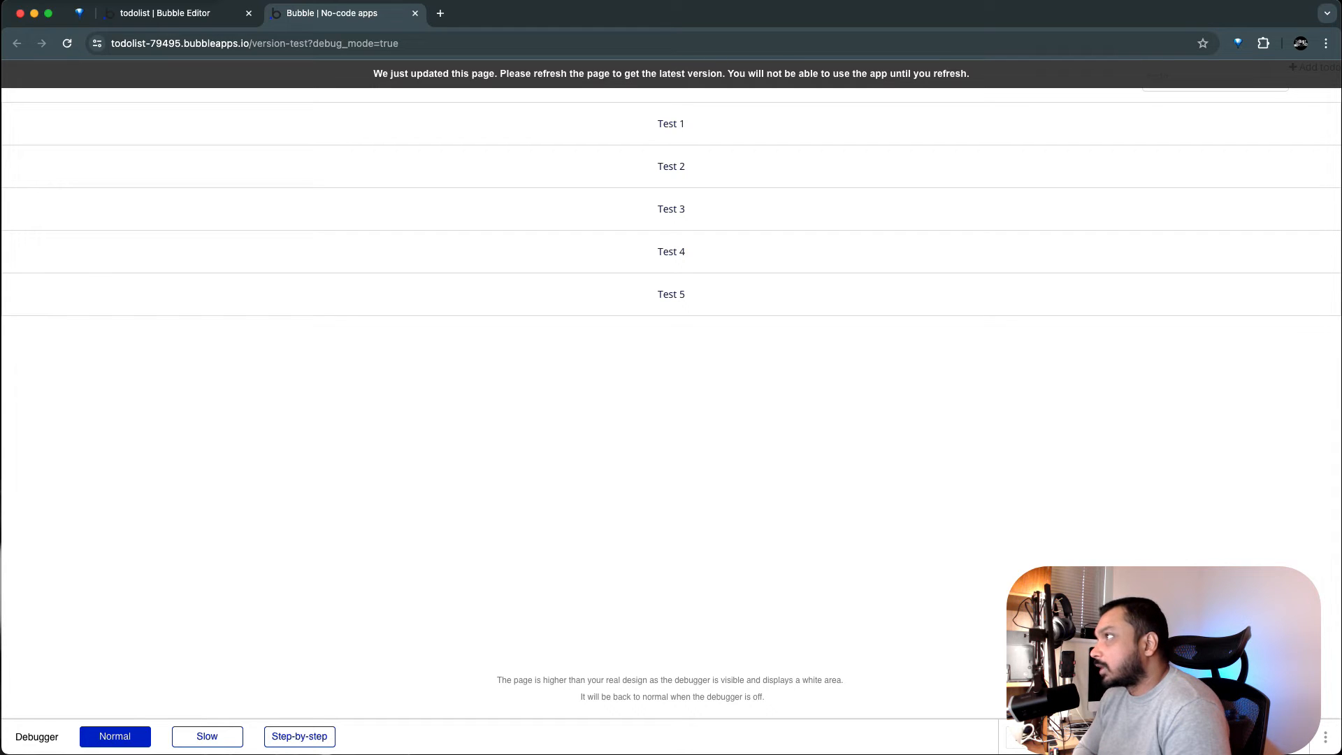
key("ctrl+shift+Tab")
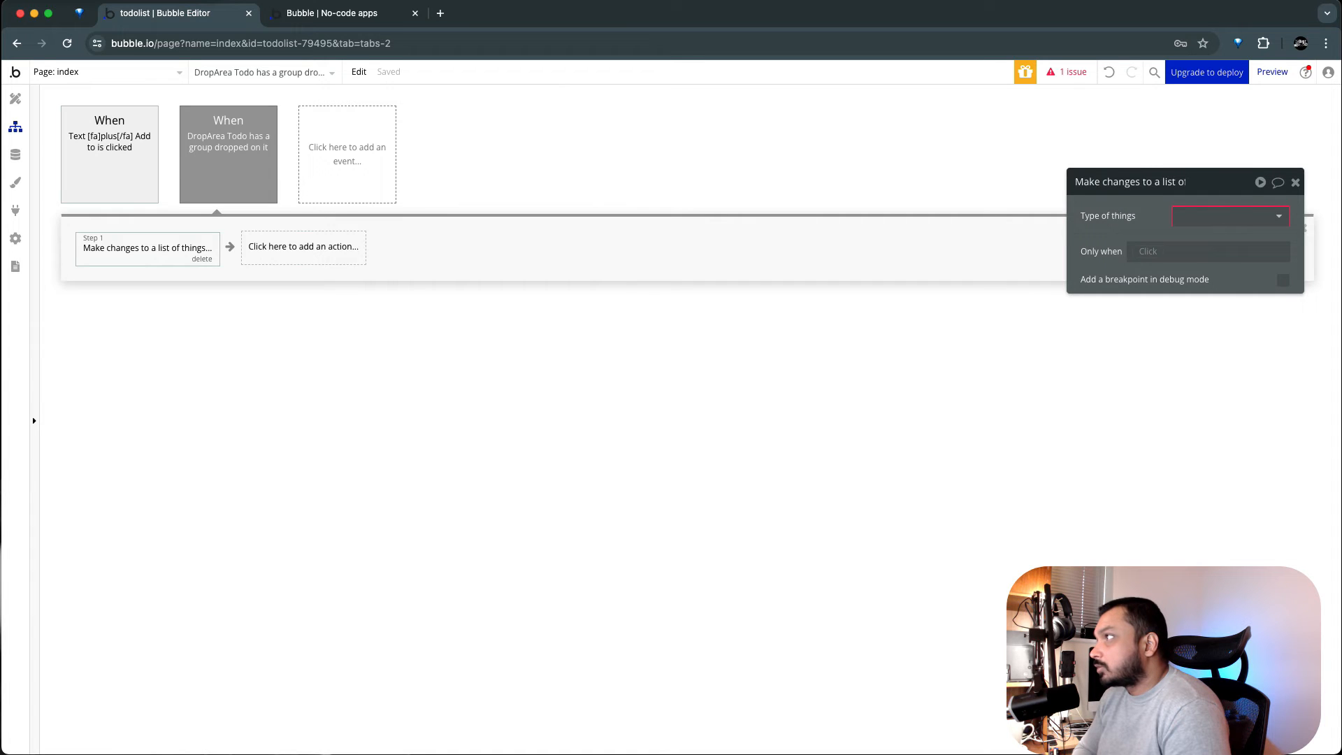
left_click(318, 15)
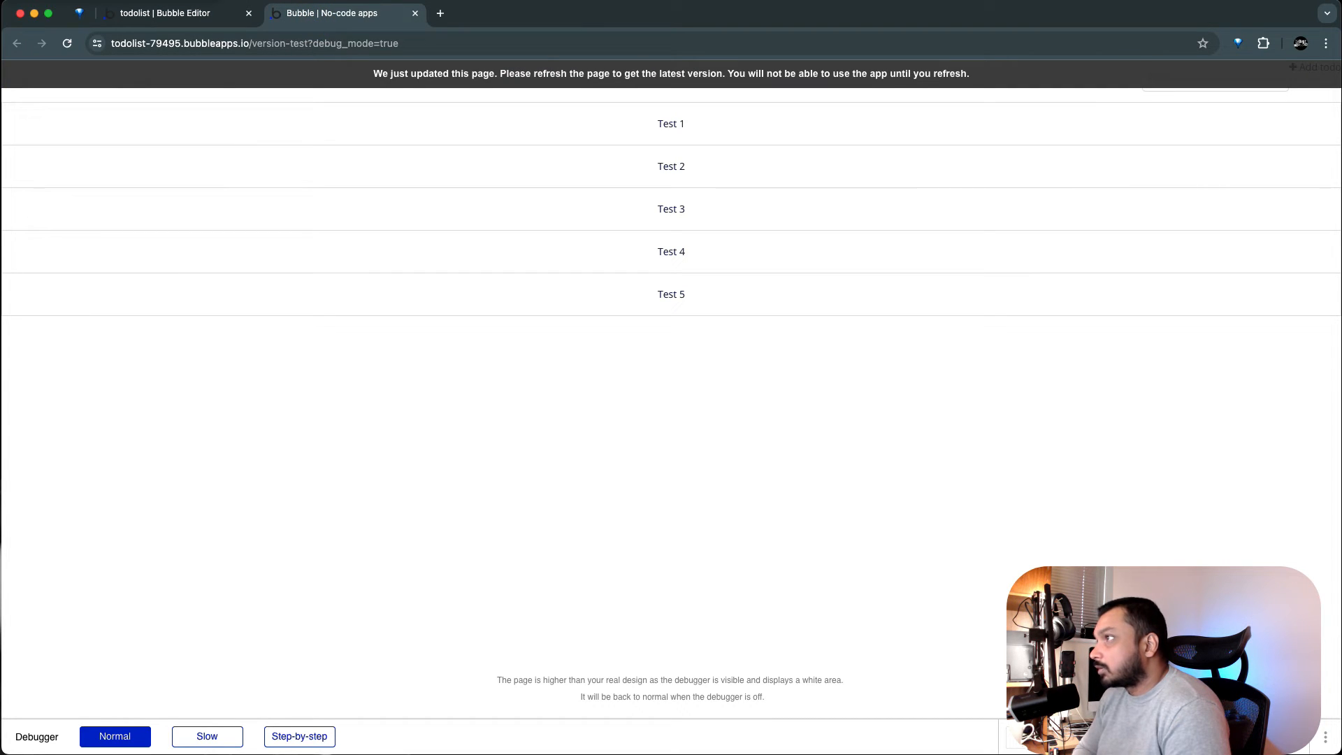
left_click(208, 13)
left_click(1215, 216)
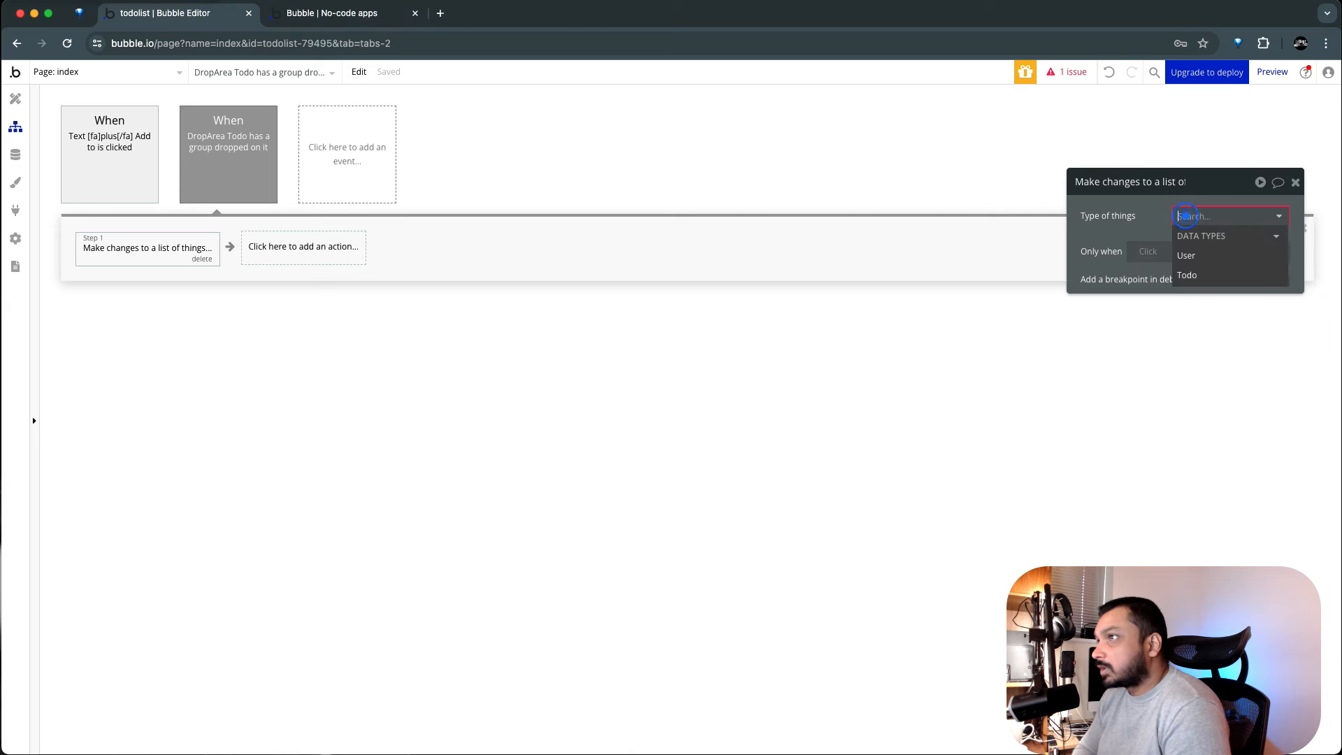
left_click(1204, 272)
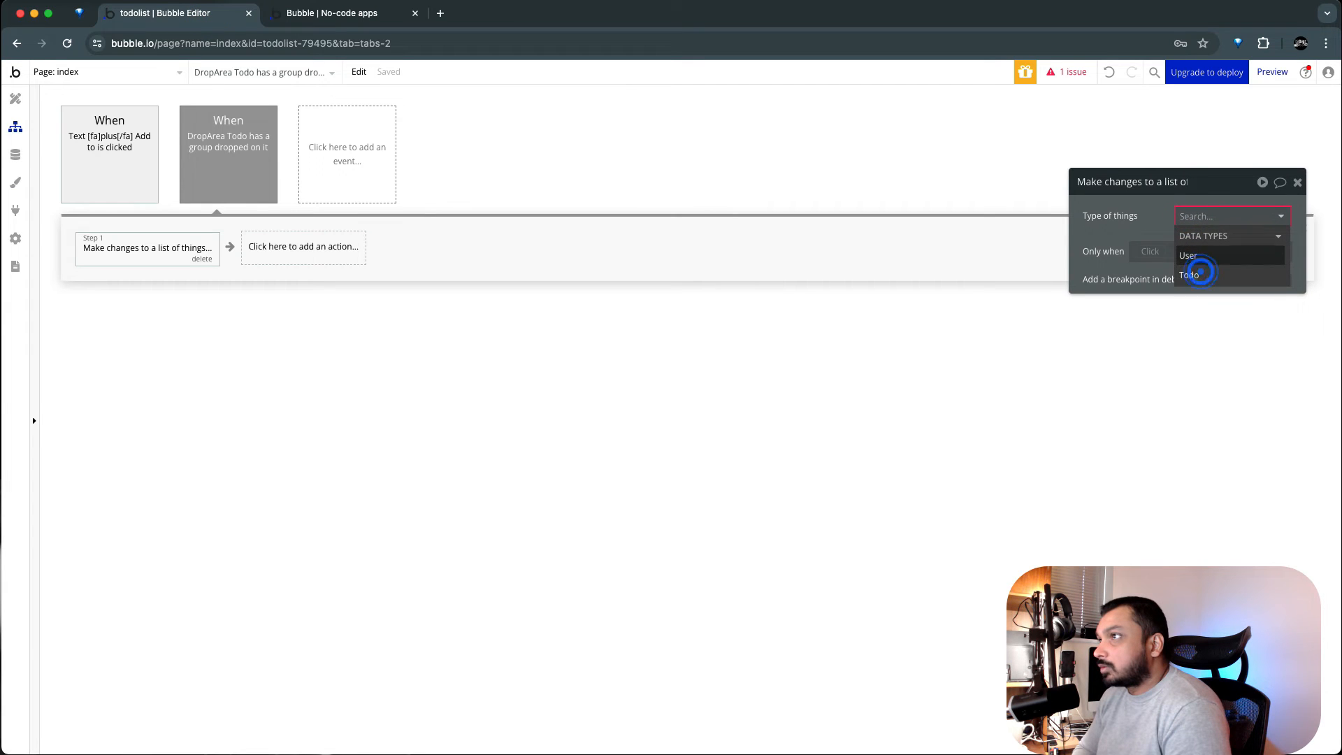
Set the action's list to change to Current User's todo [L]:filtered.
left_click(1198, 245)
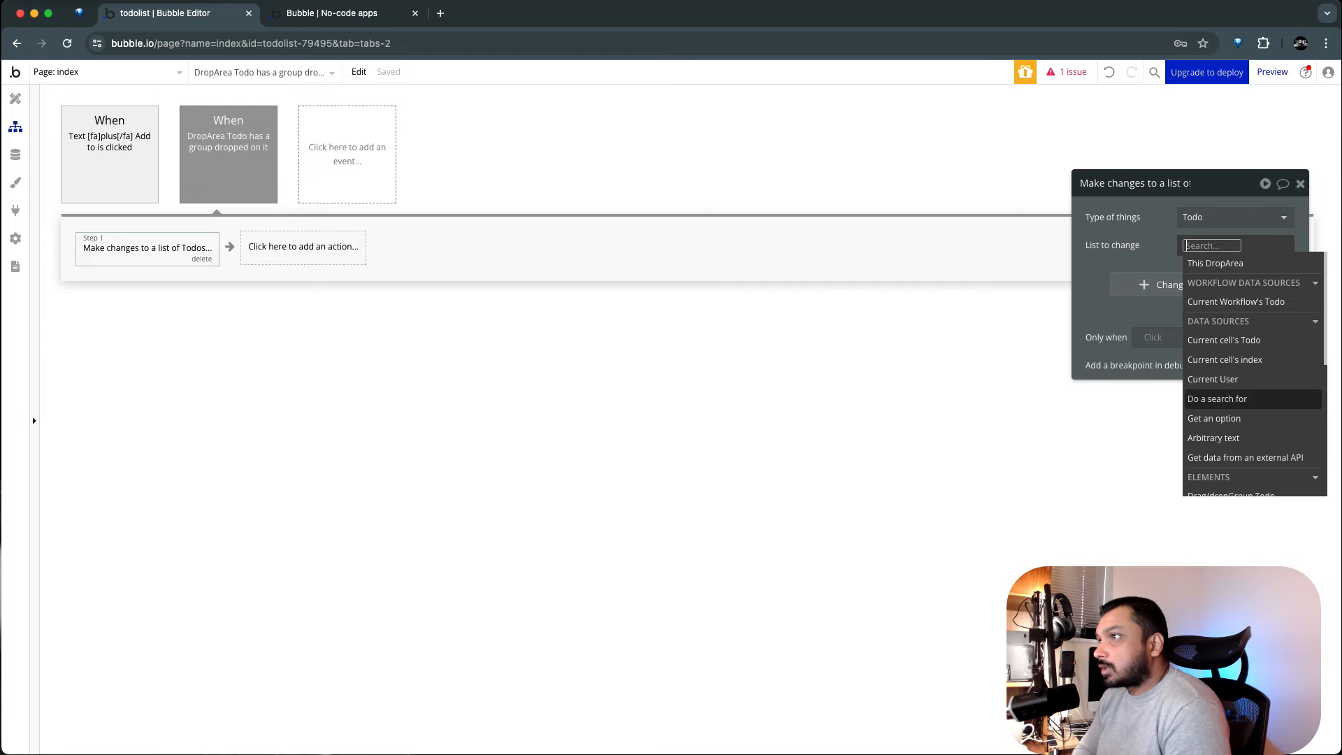
left_click(1232, 377)
left_click(1227, 352)
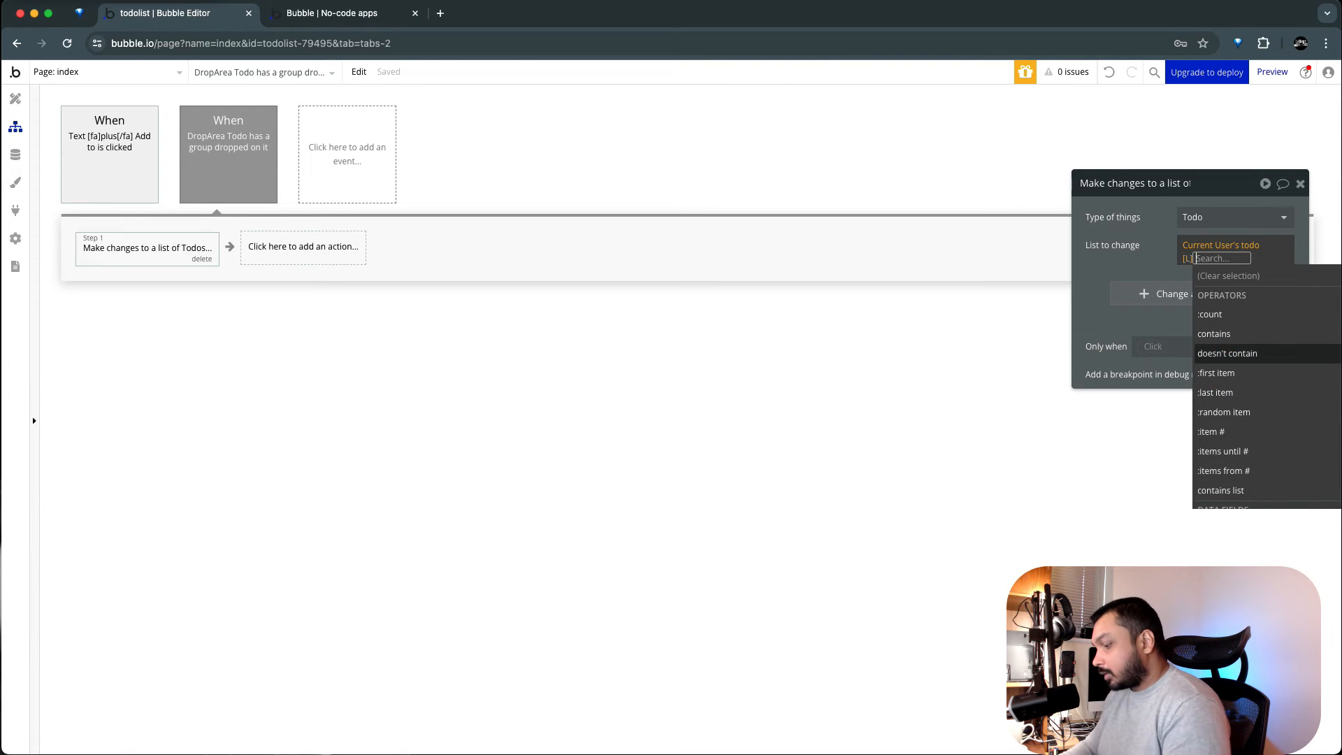
type("fil")
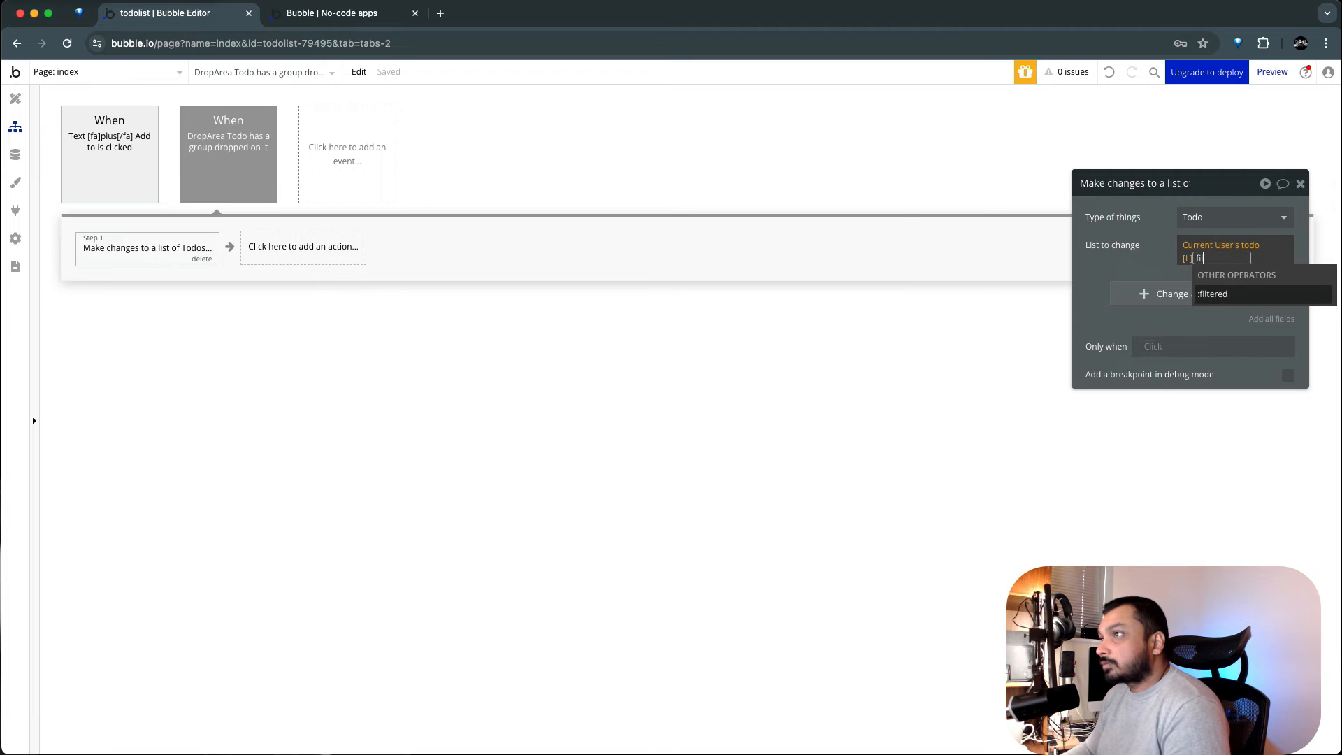
left_click(1266, 294)
Add two constraints on the order field to the list filter.
left_click(980, 226)
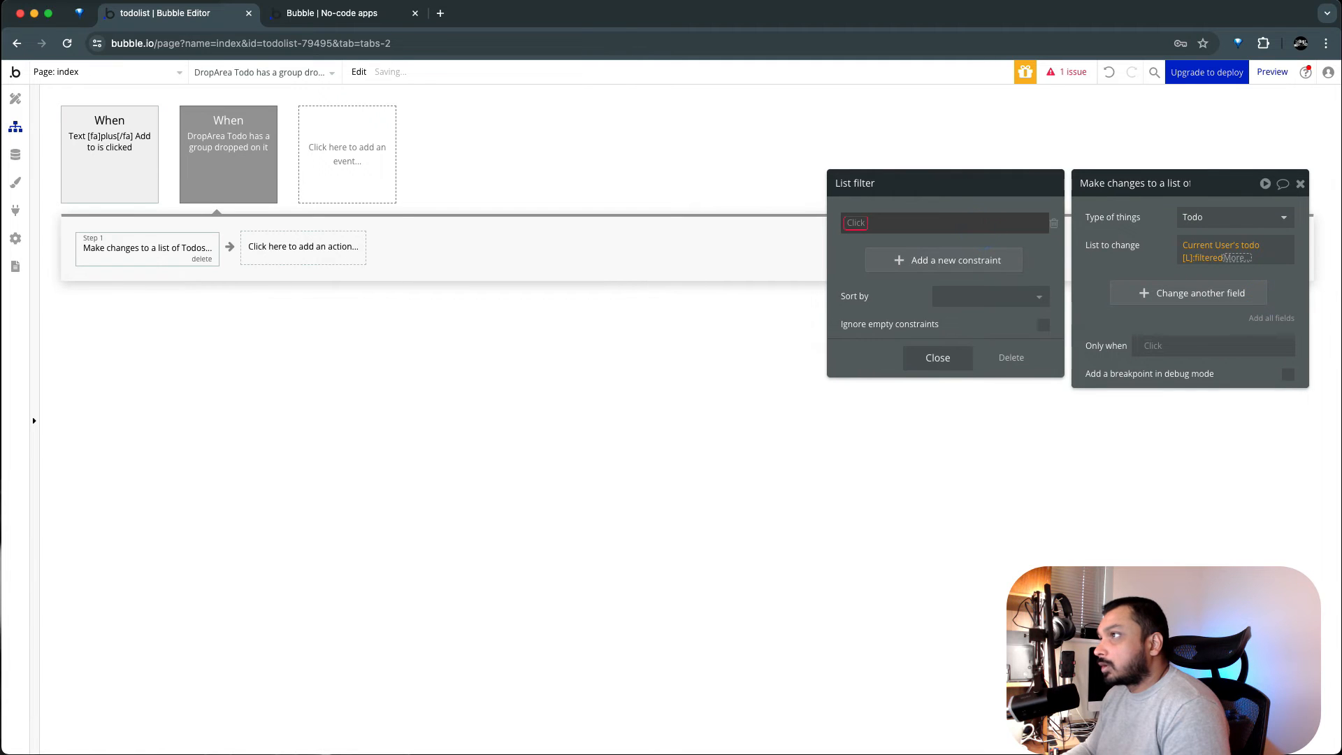
left_click(864, 222)
left_click(861, 242)
left_click(875, 260)
left_click(864, 254)
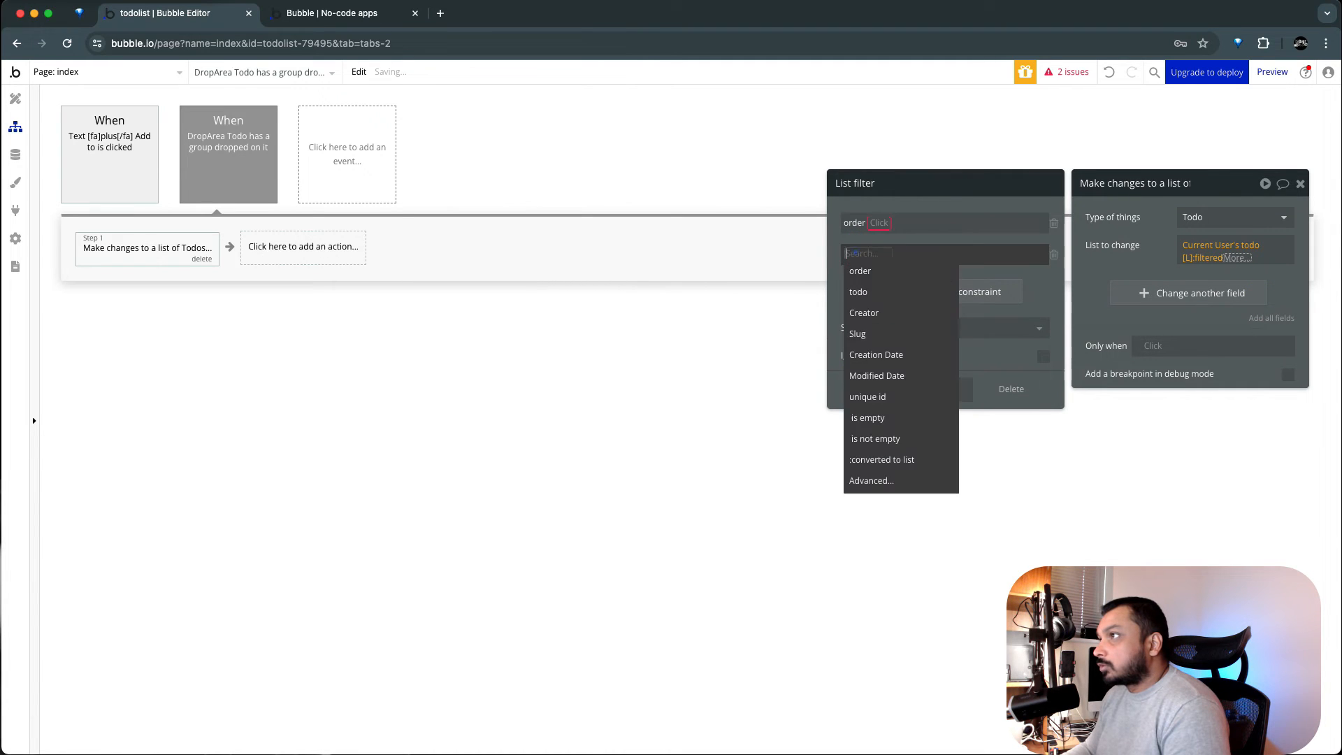
left_click(872, 276)
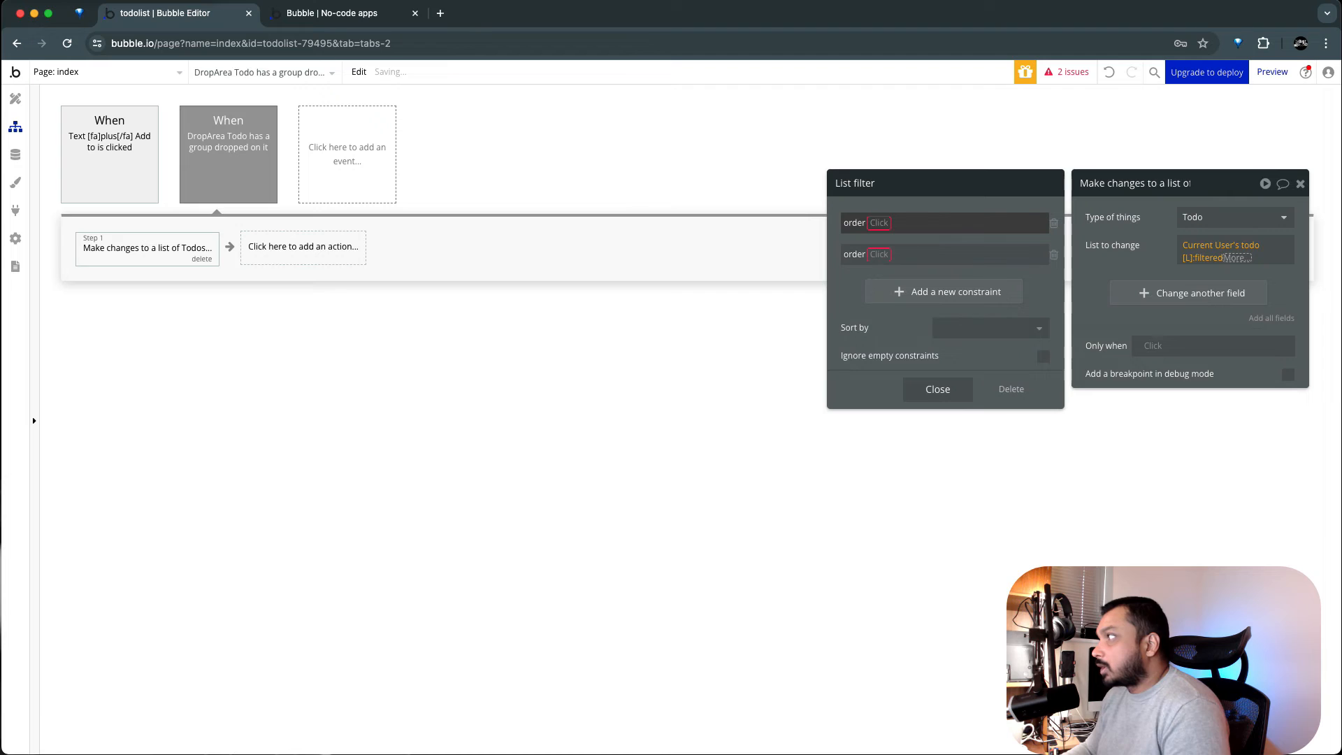
Set the first order constraint's operator to ≥ and the second one's to >.
left_click(874, 222)
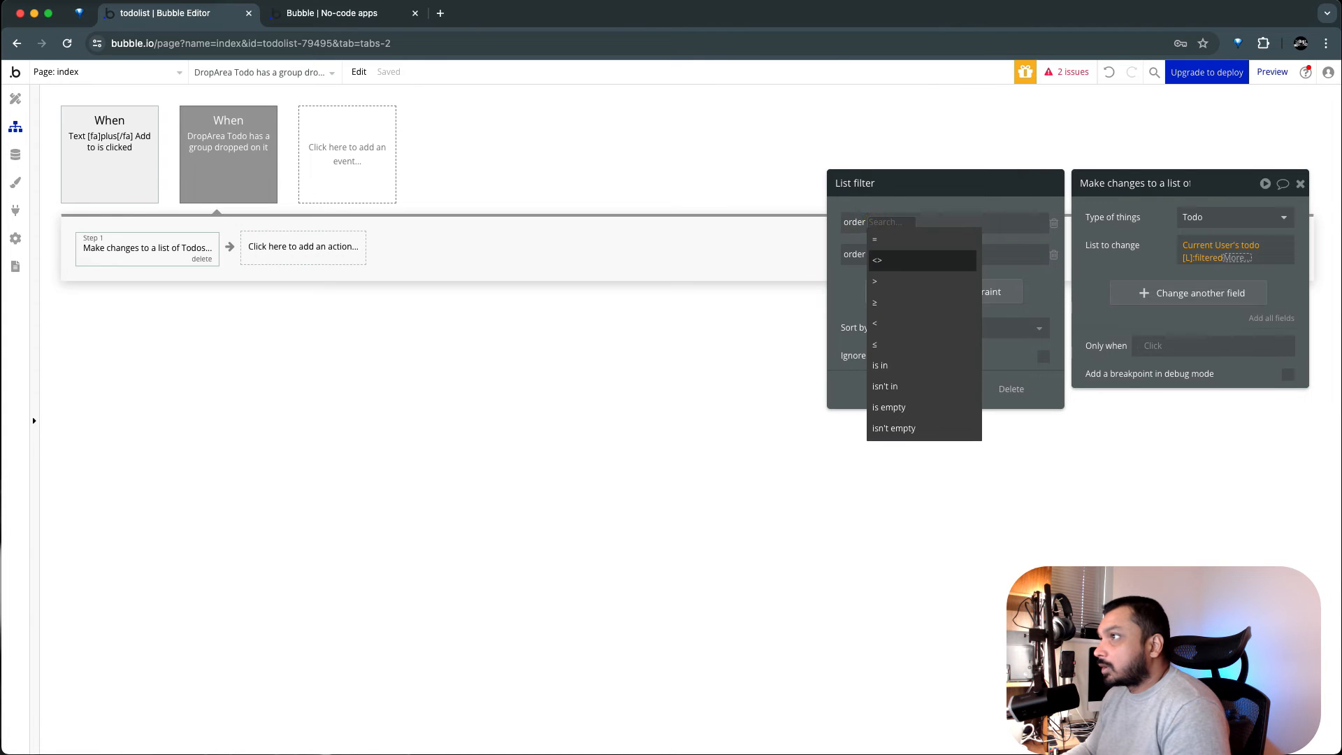
left_click(895, 302)
left_click(854, 254)
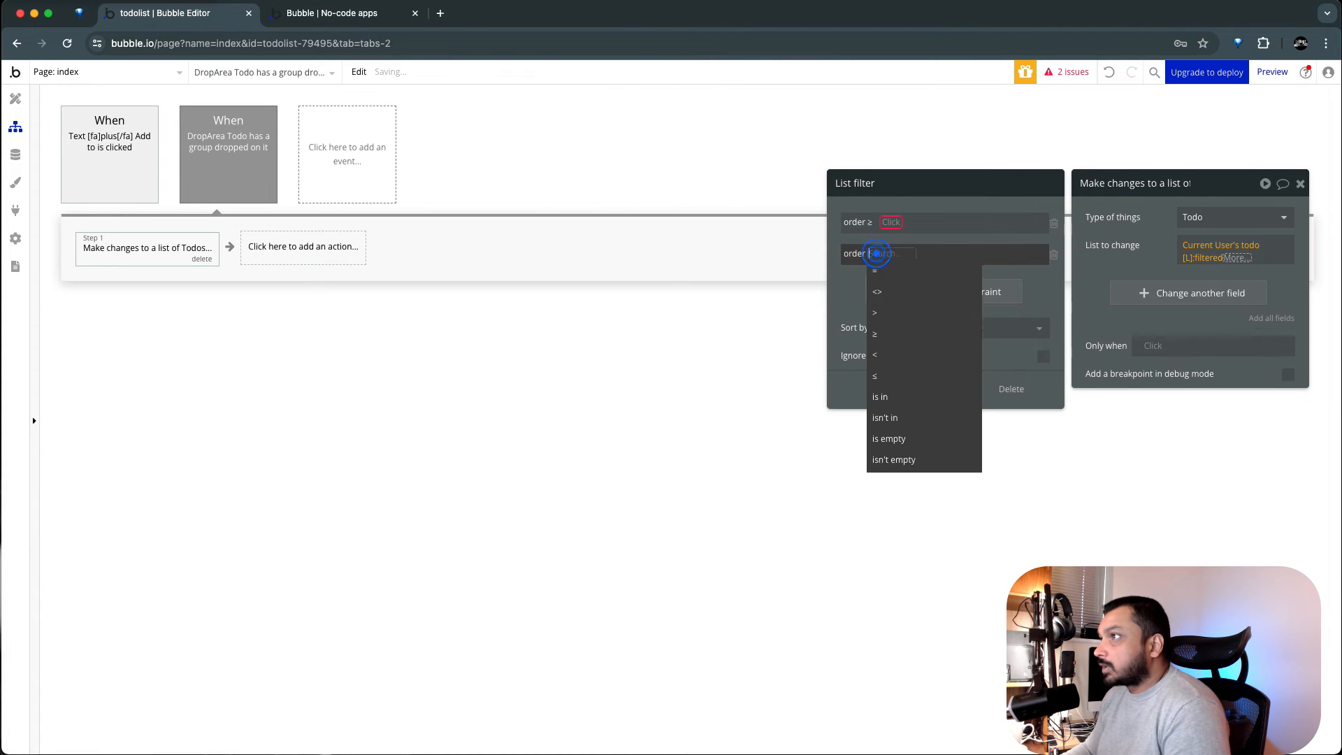
left_click(891, 313)
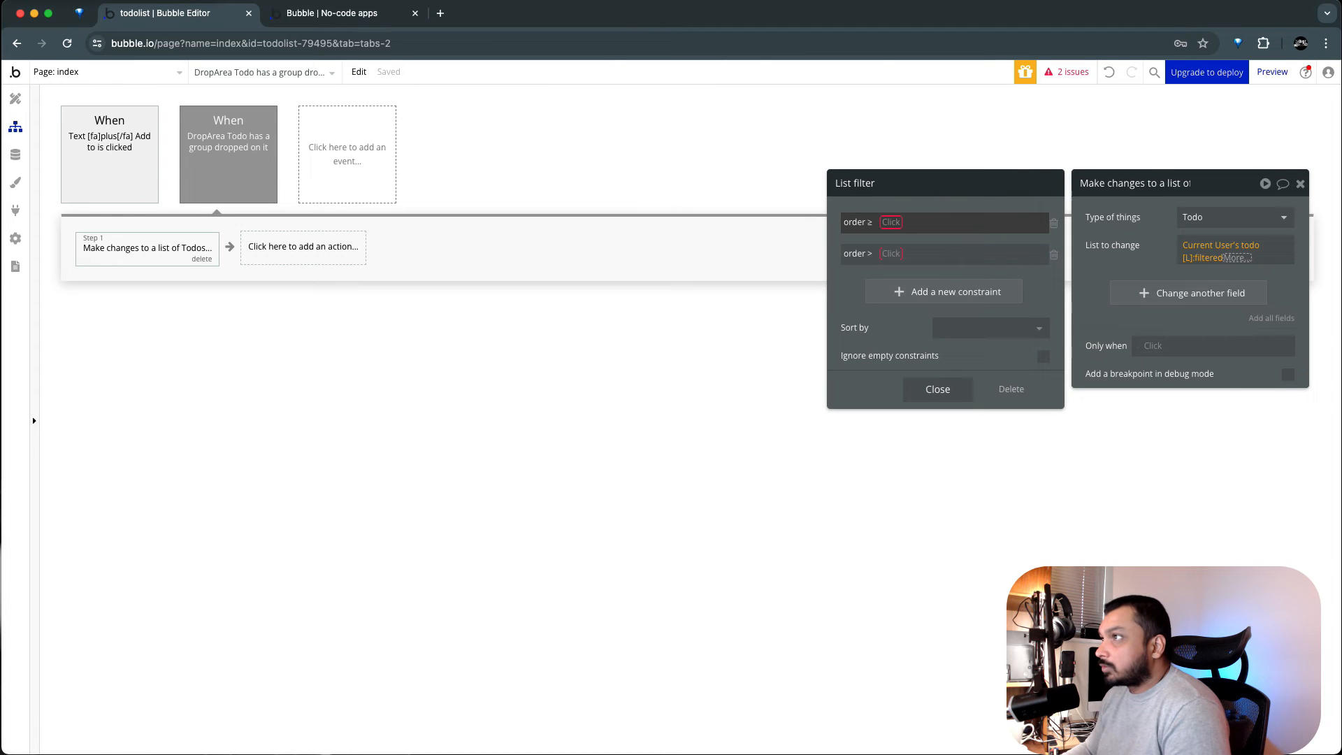
Set the value of the first order constraint (≥) to Current cell's index.
left_click(890, 222)
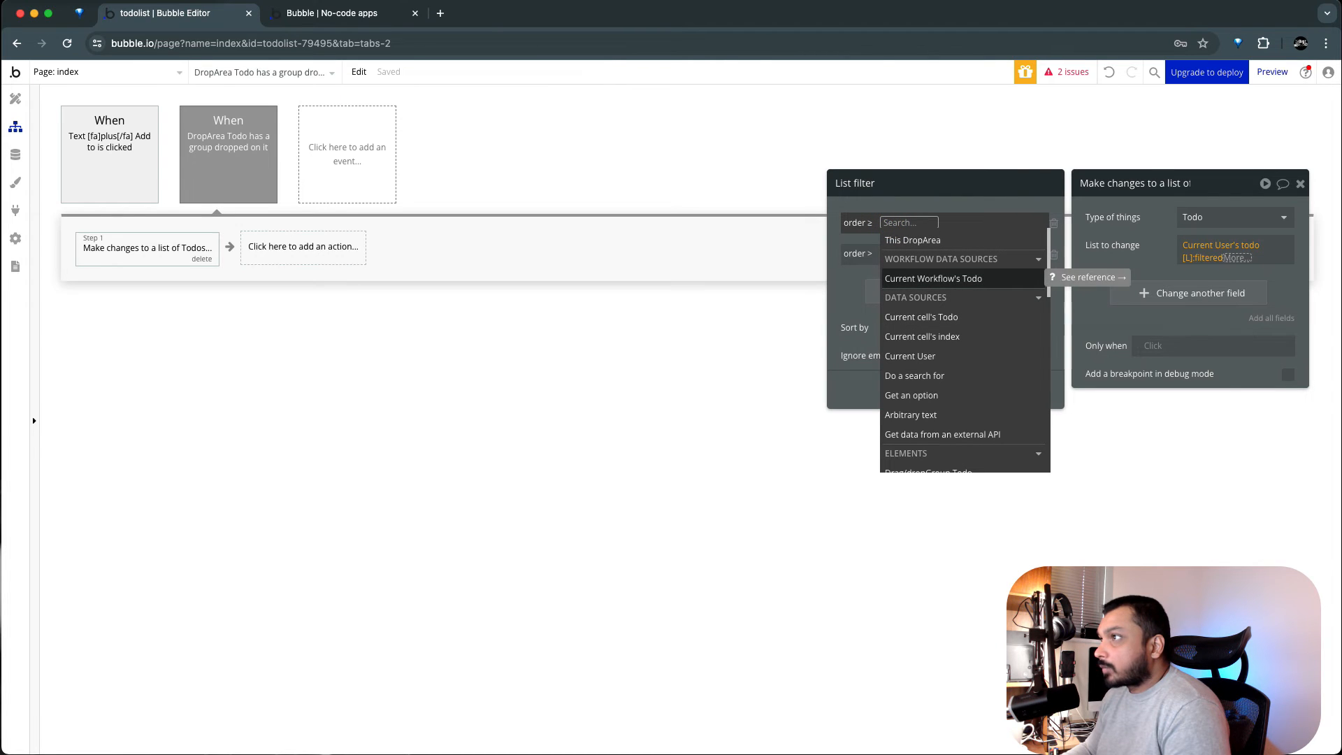
left_click(957, 337)
left_click(922, 194)
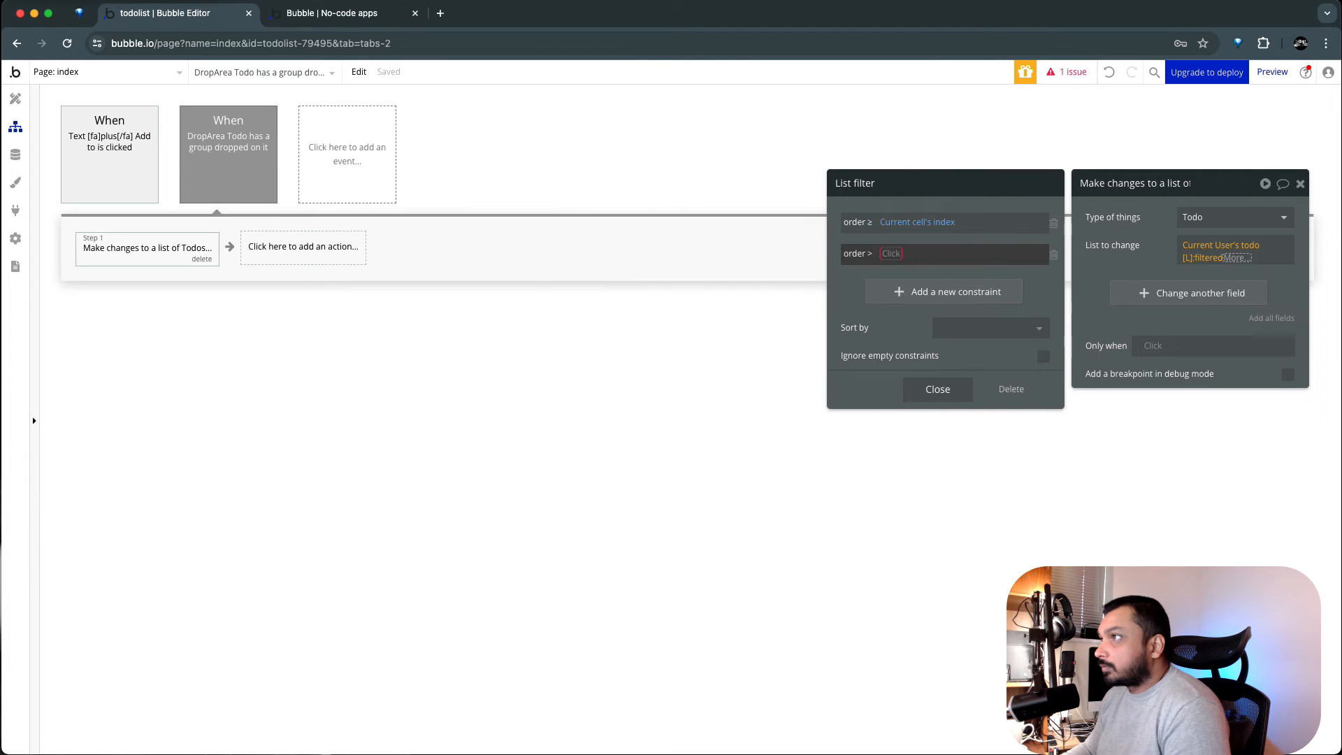
Set the second order constraint to < Current Workflow's Todo's order and close the list filter.
left_click(857, 254)
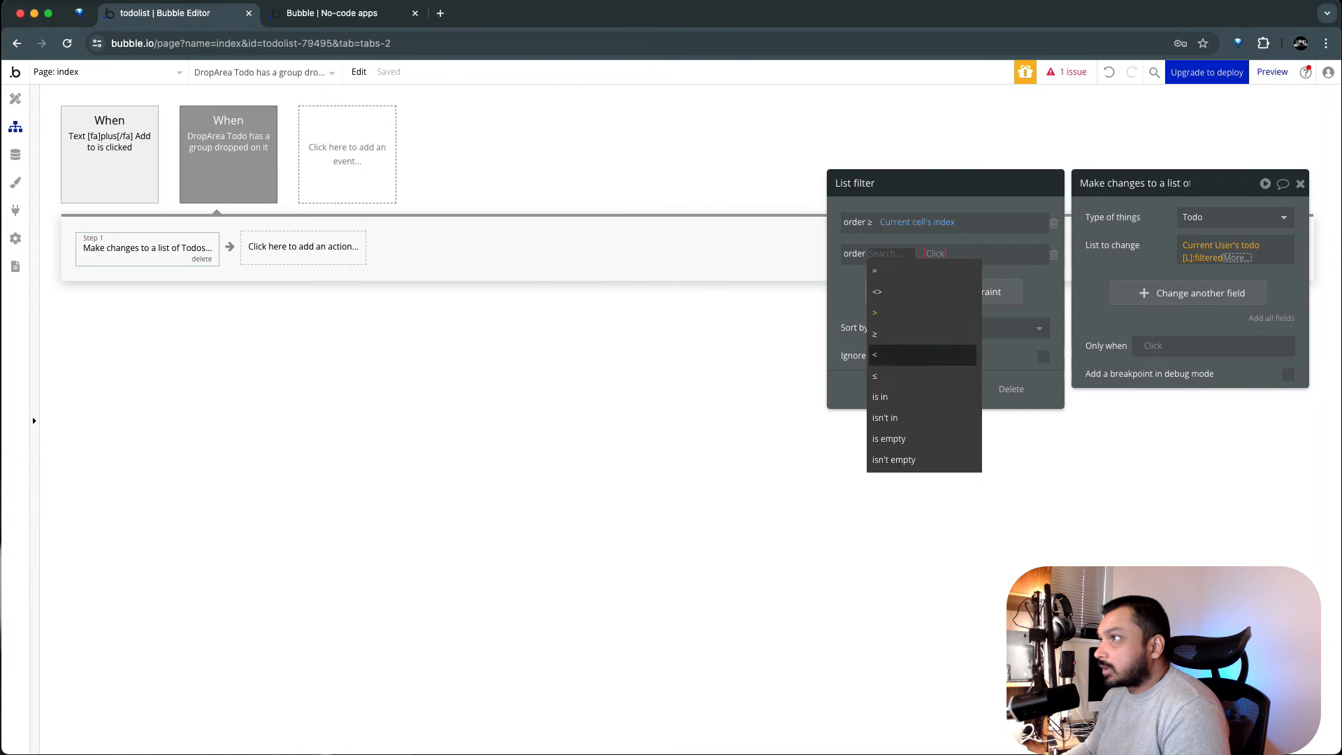
left_click(909, 354)
left_click(886, 253)
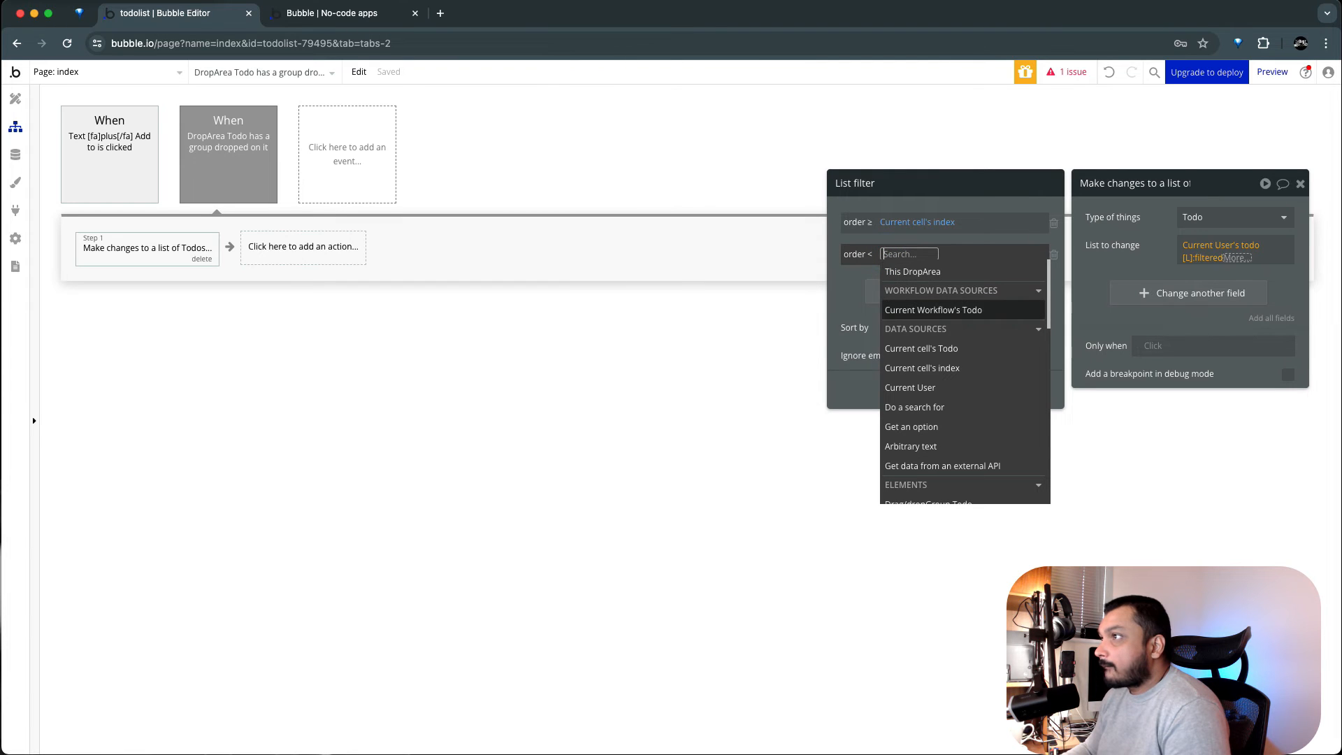
left_click(902, 309)
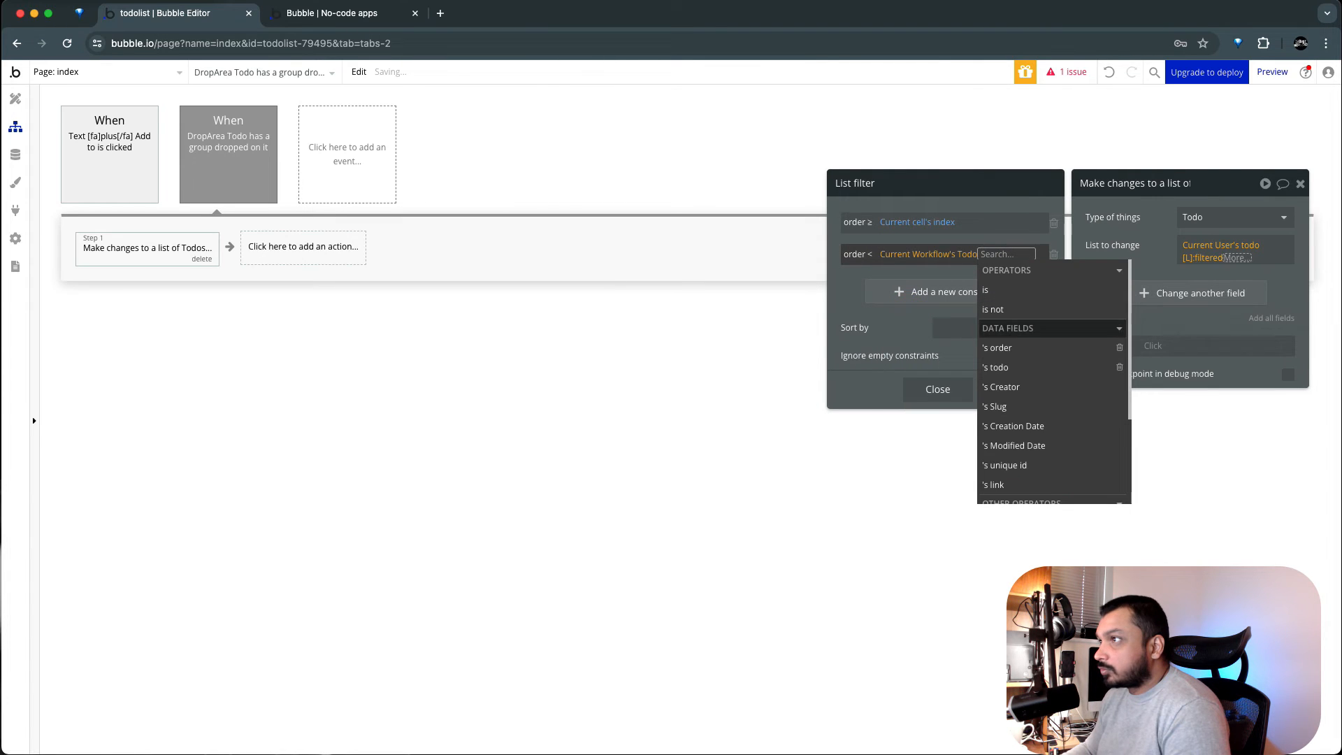
left_click(1001, 347)
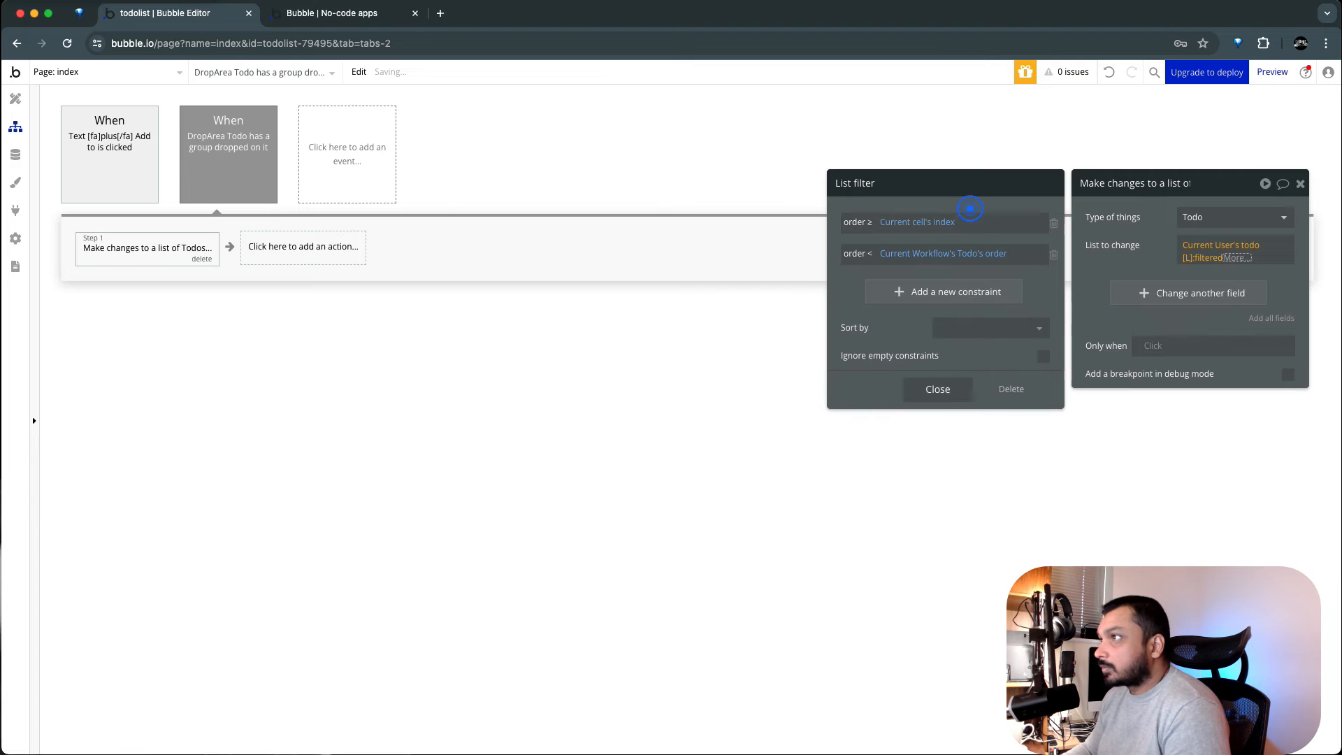
left_click(363, 13)
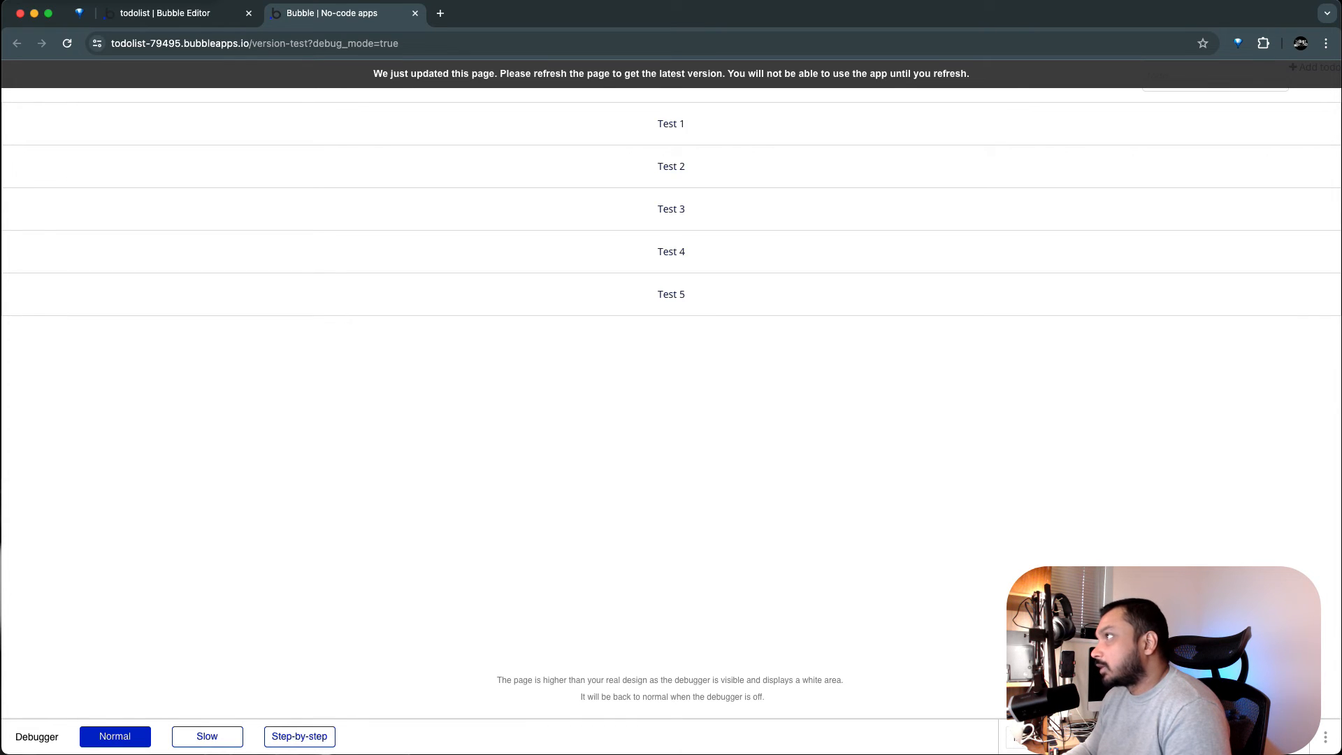
left_click(164, 13)
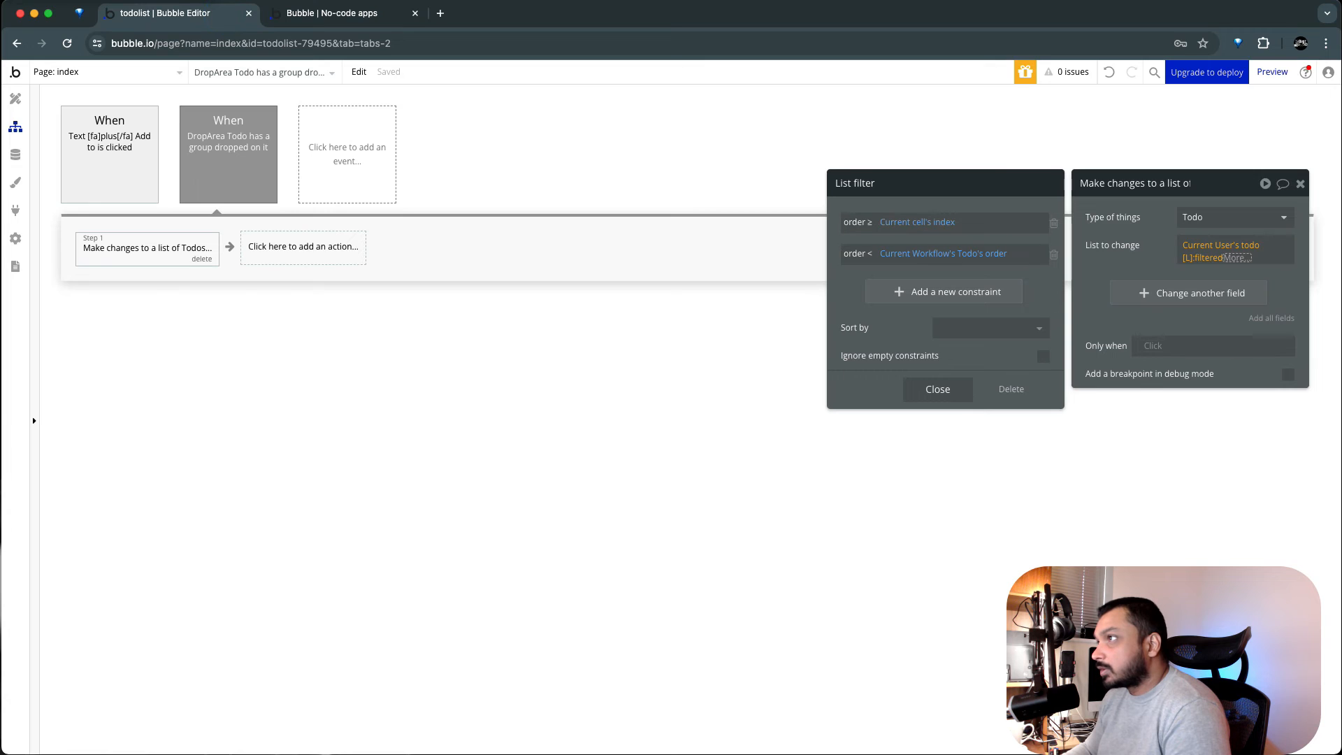
left_click(920, 393)
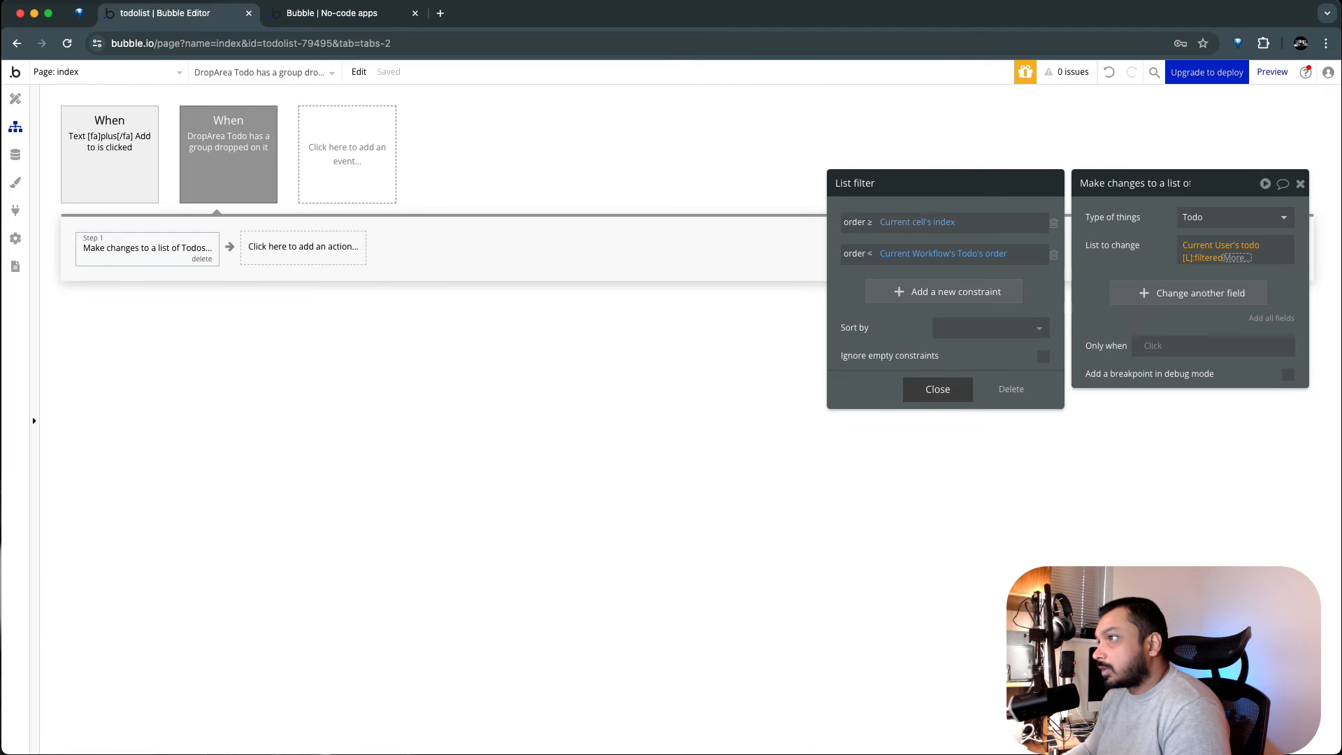
Make the list action change the order field to This Todo's order + 1.
left_click(1133, 299)
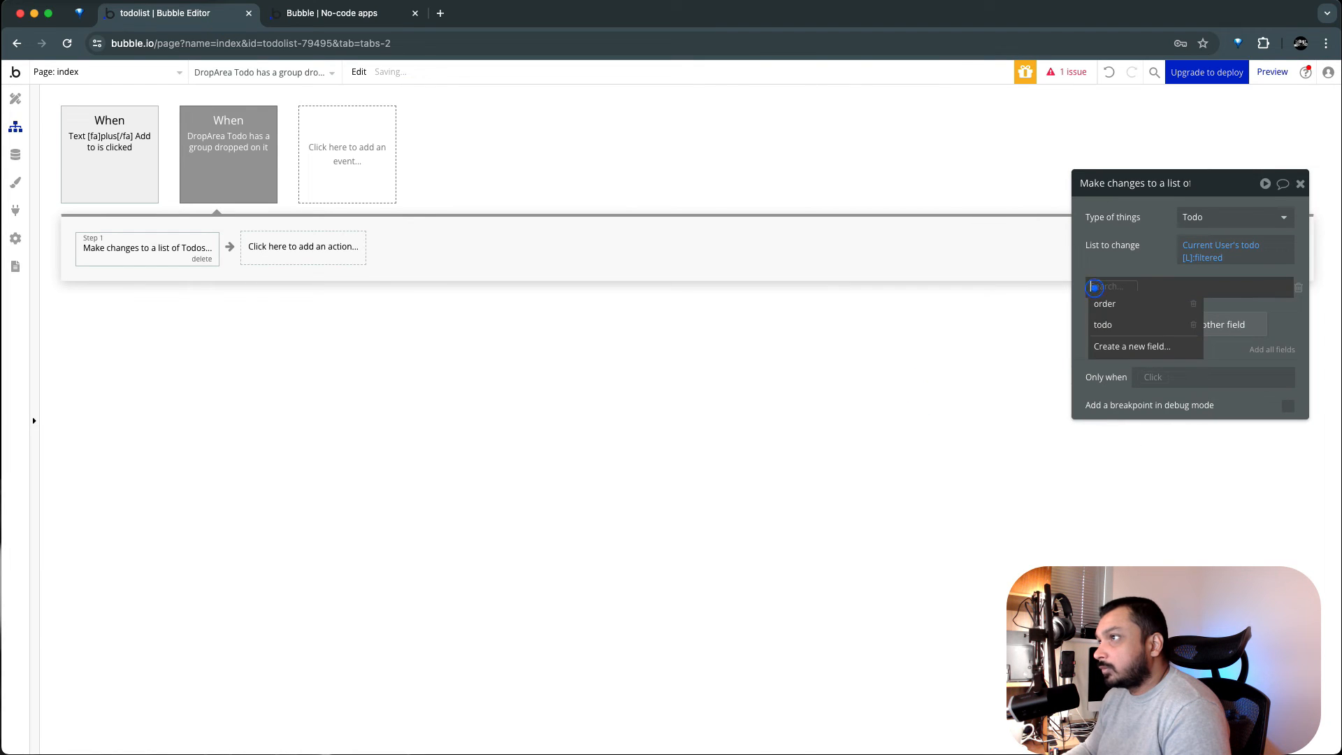
left_click(1133, 299)
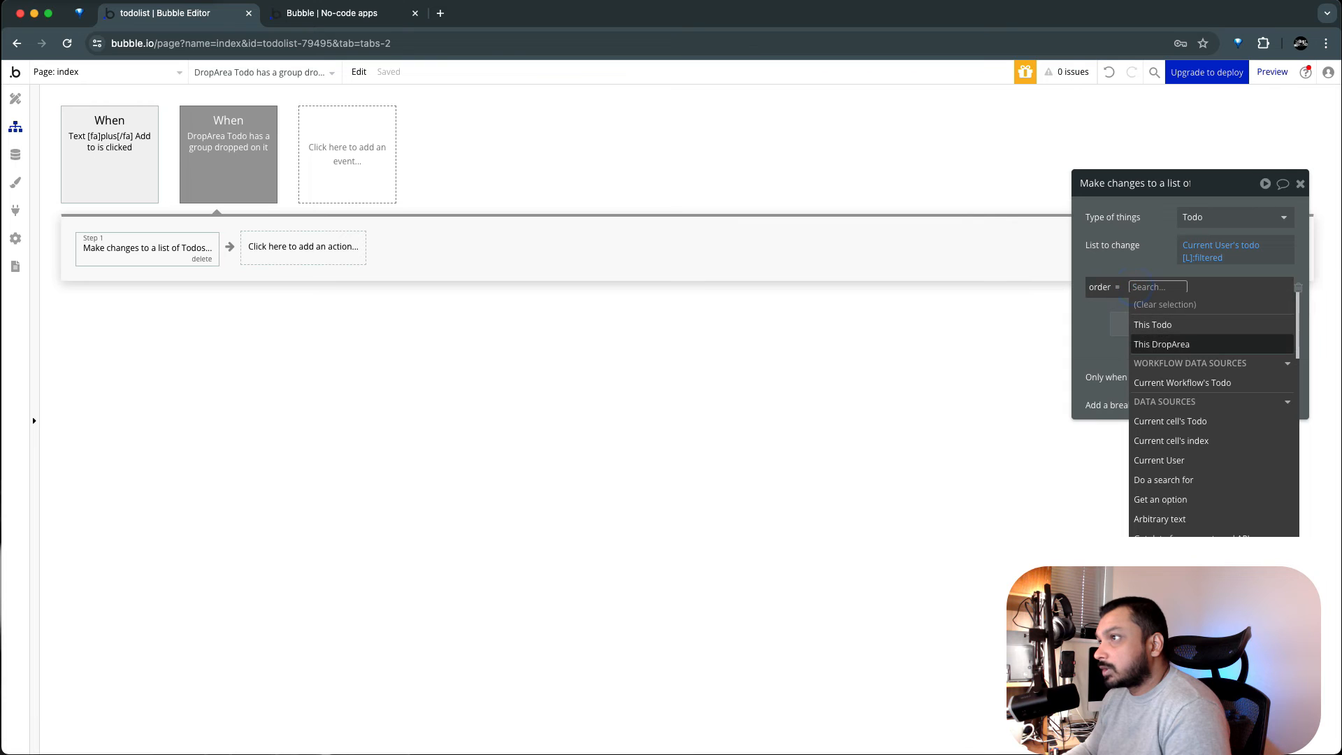
left_click(1161, 324)
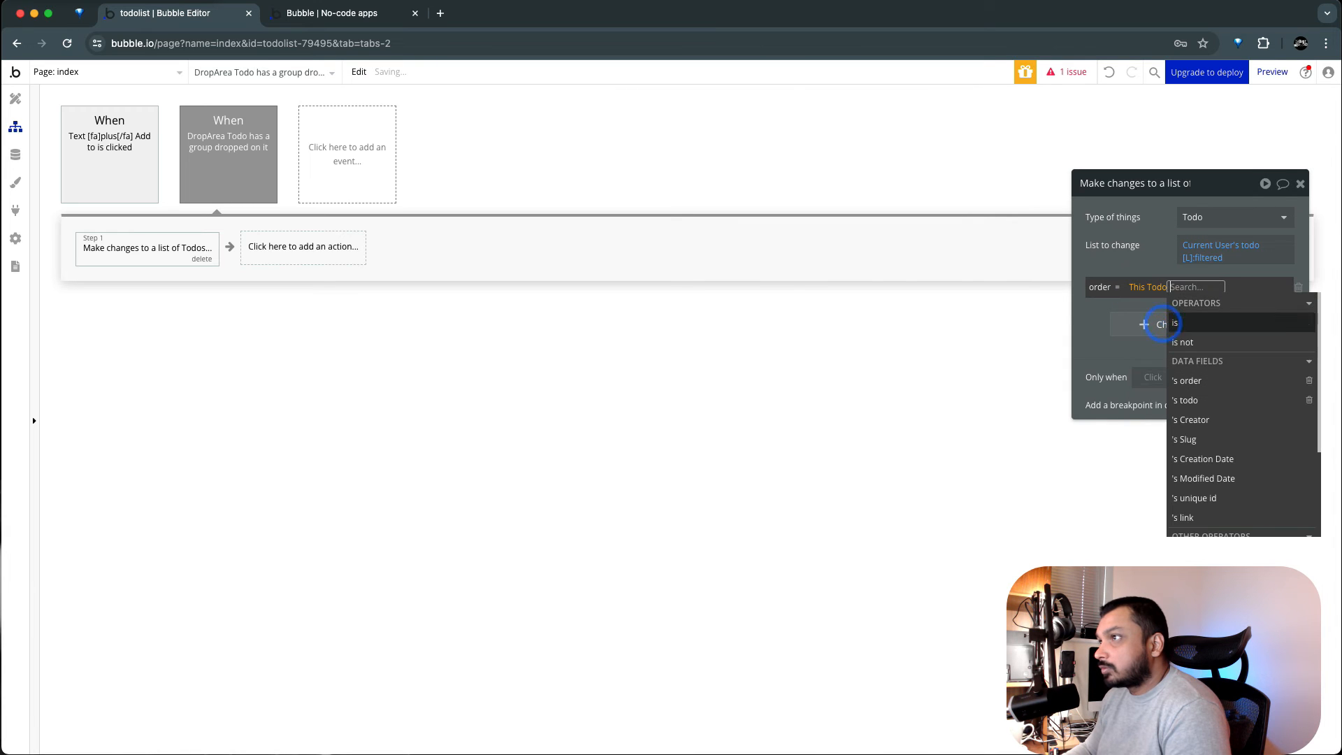
left_click(1189, 380)
left_click(1205, 479)
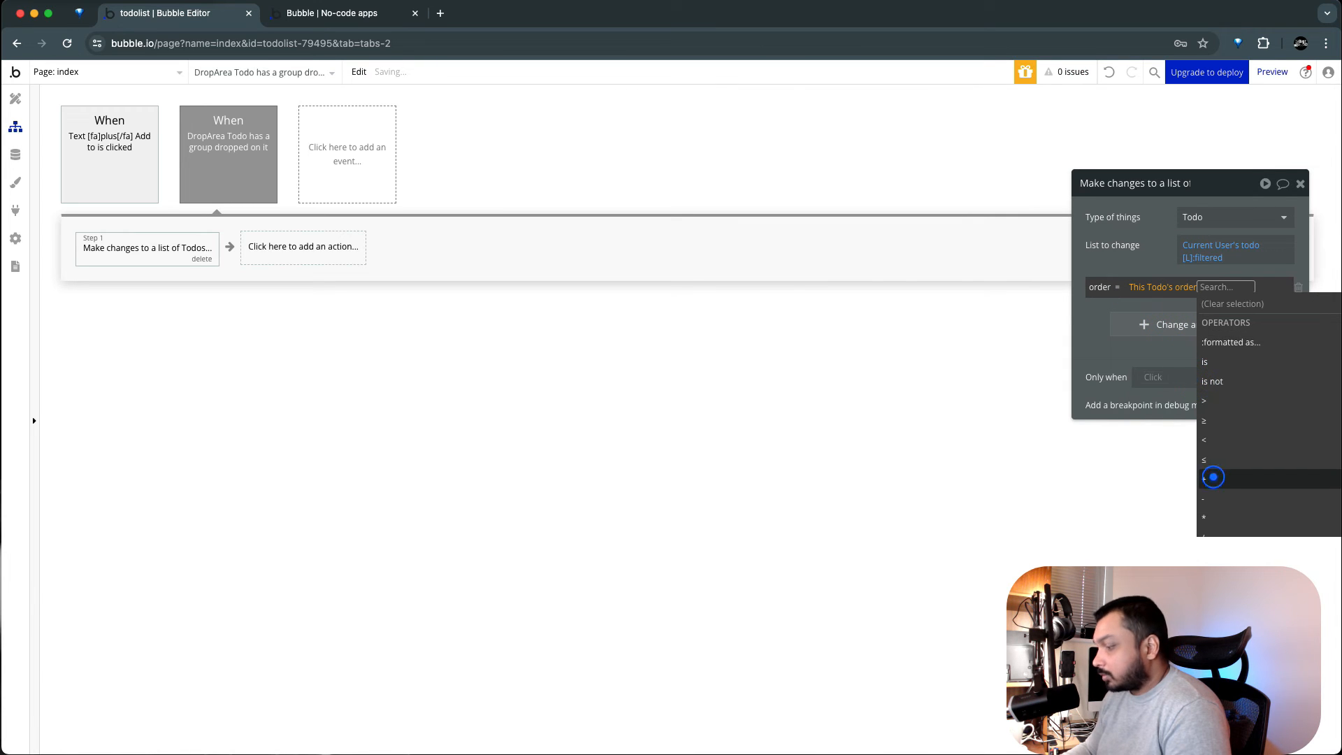
type("1")
left_click(1151, 264)
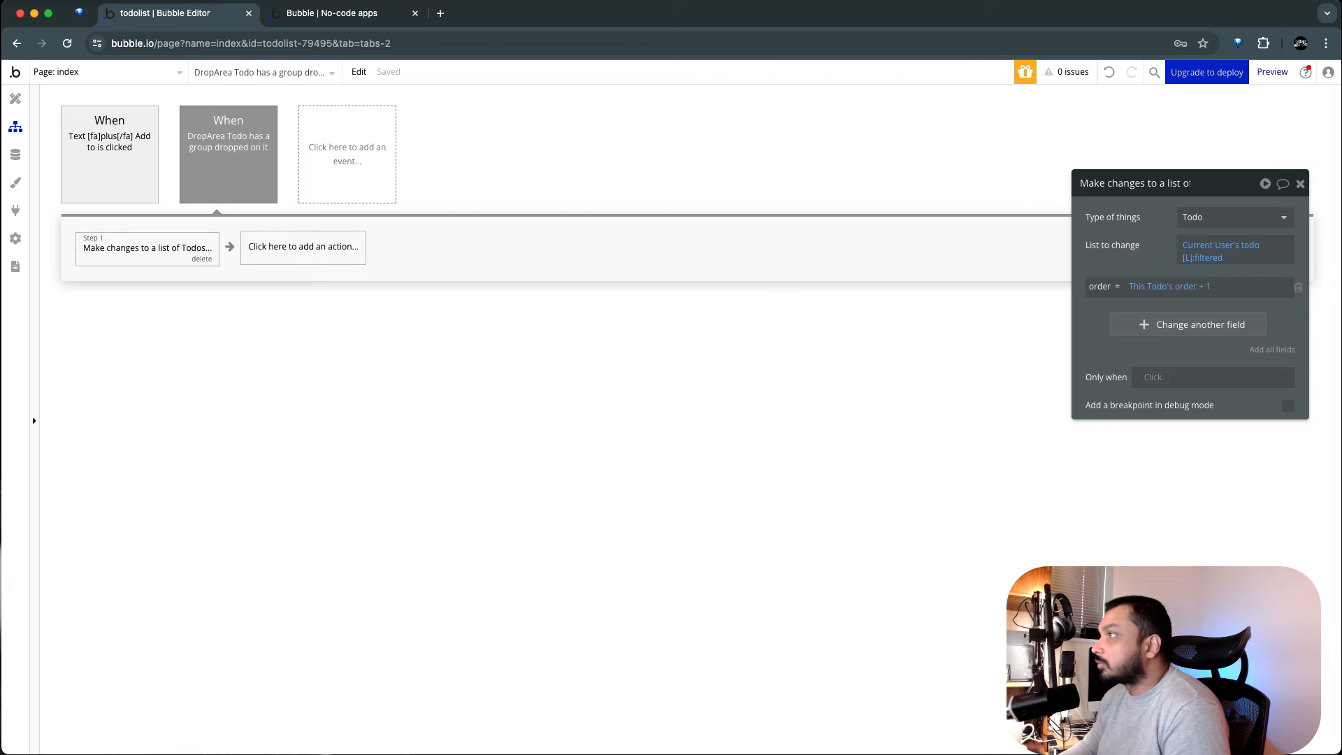
Add a Make changes to thing action as the second step, with Current Workflow's Todo as the thing to change.
left_click(289, 253)
mouse_move(298, 347)
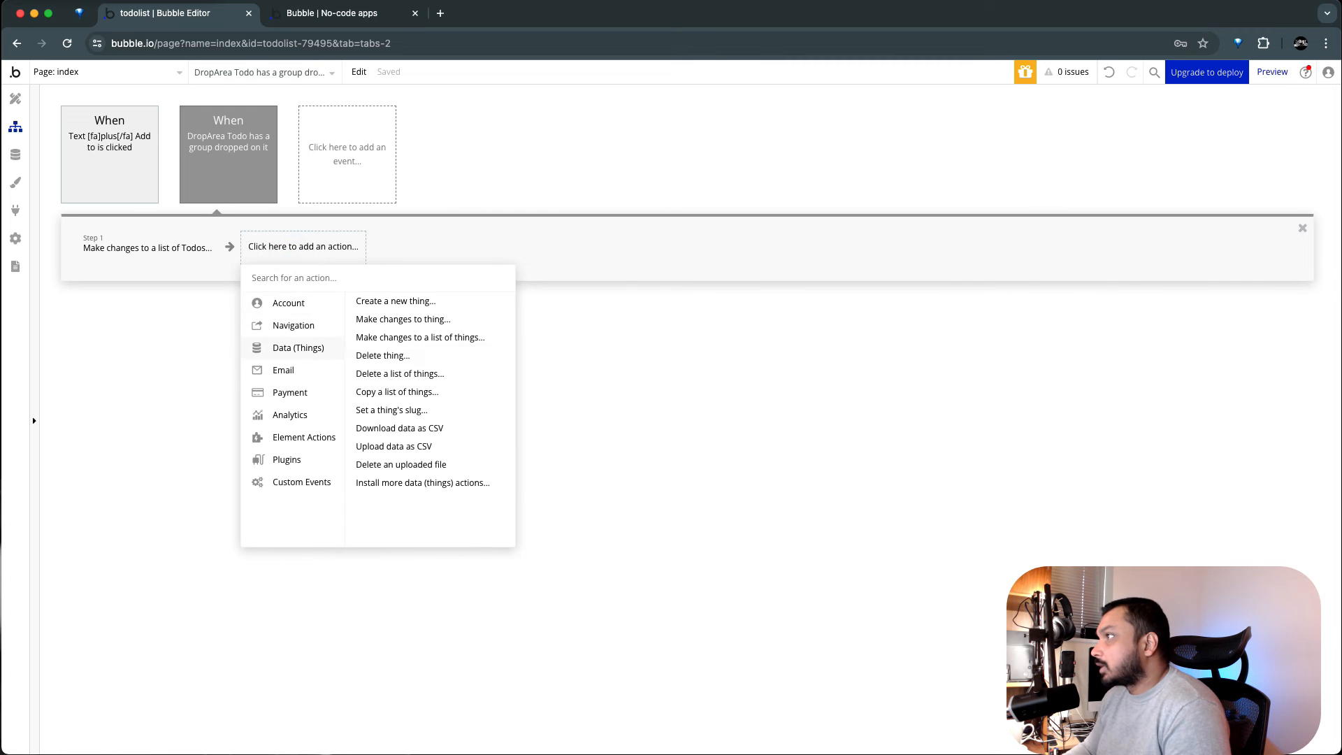
left_click(403, 319)
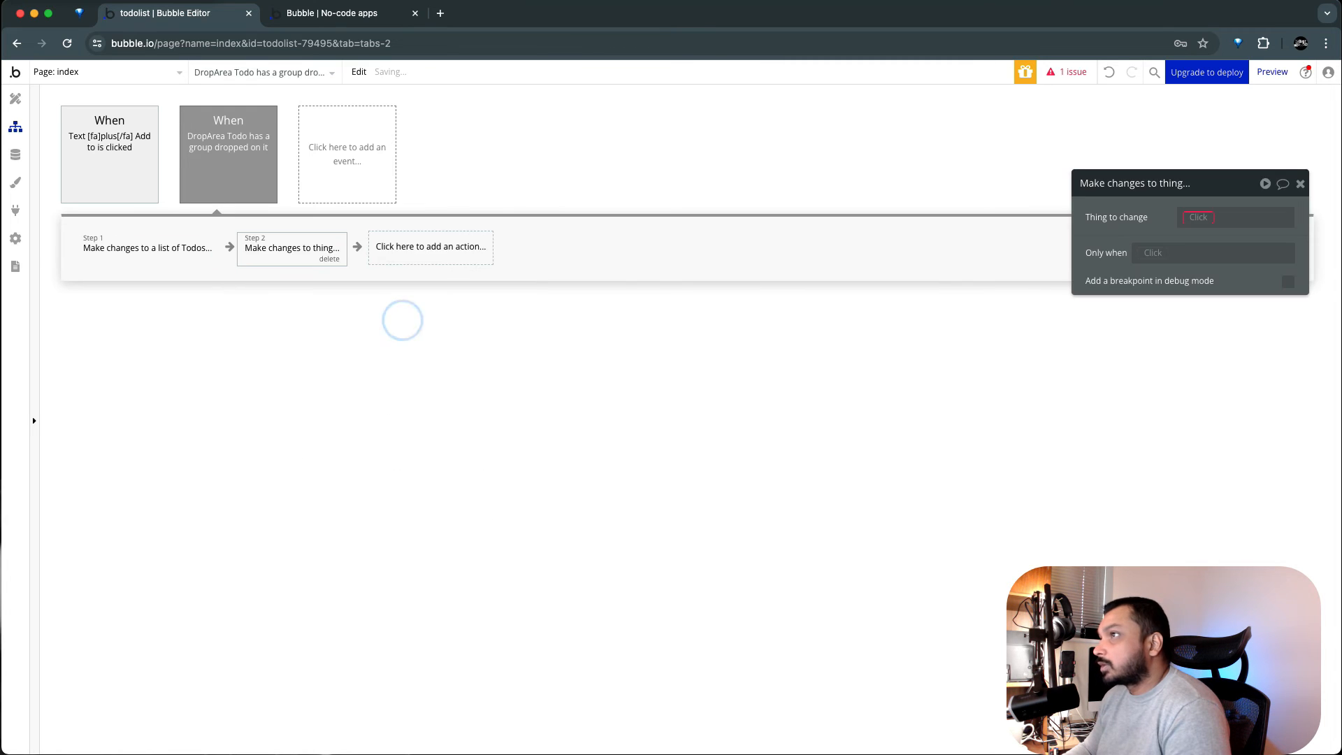
left_click(1194, 217)
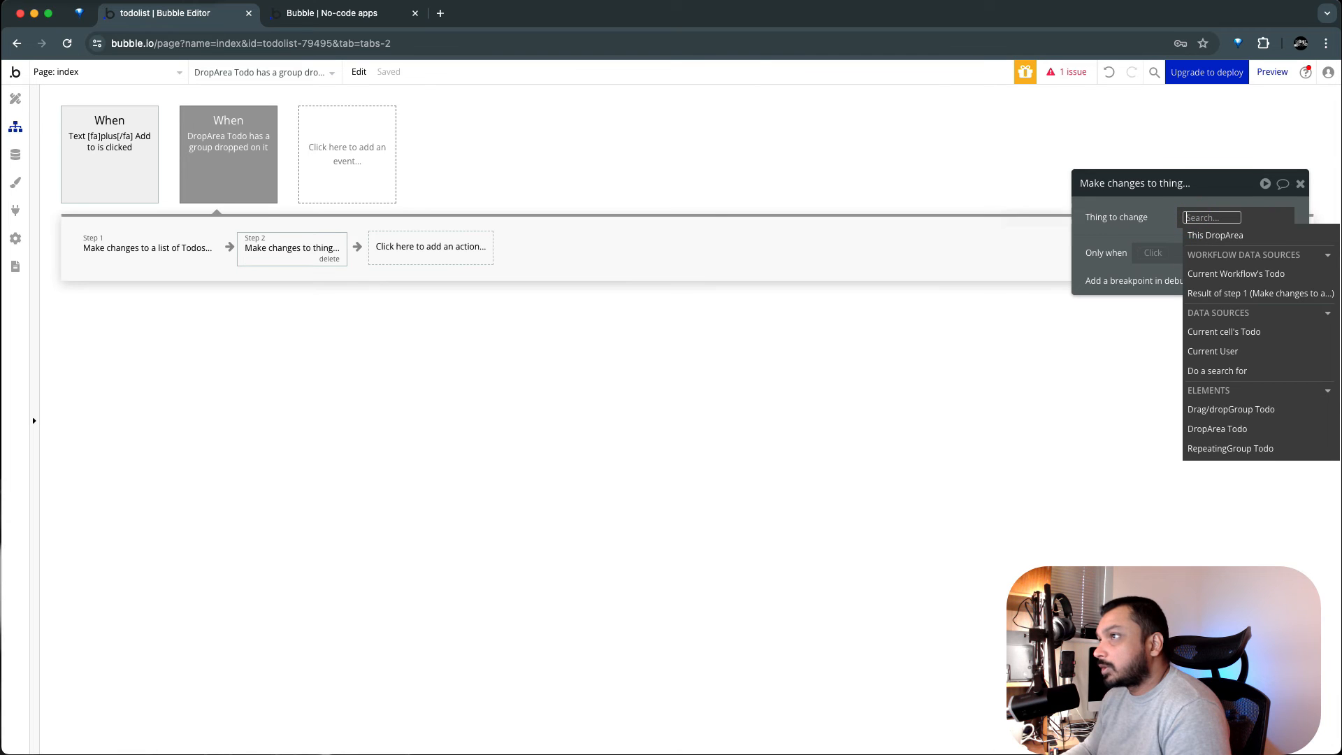
left_click(1236, 274)
left_click(1170, 233)
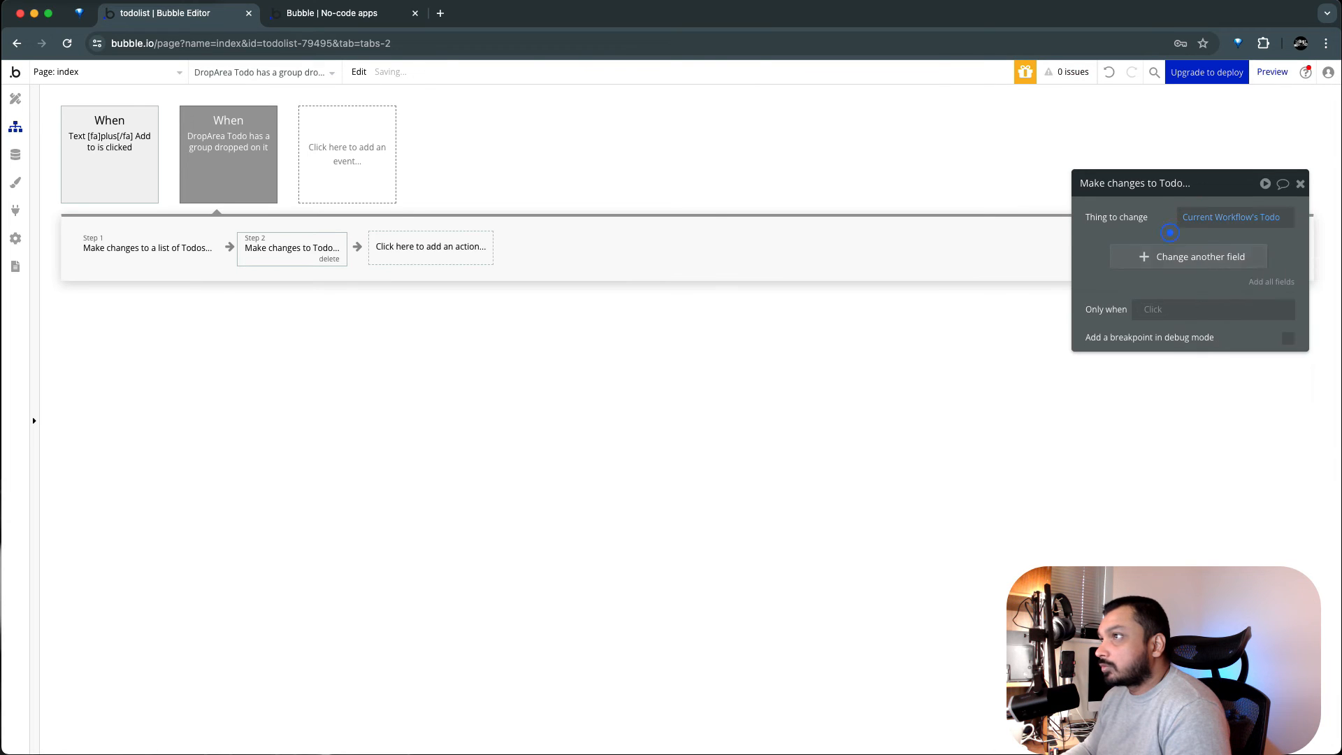
Make the second action set the todo's order field to Current cell's index.
left_click(1182, 256)
left_click(1114, 268)
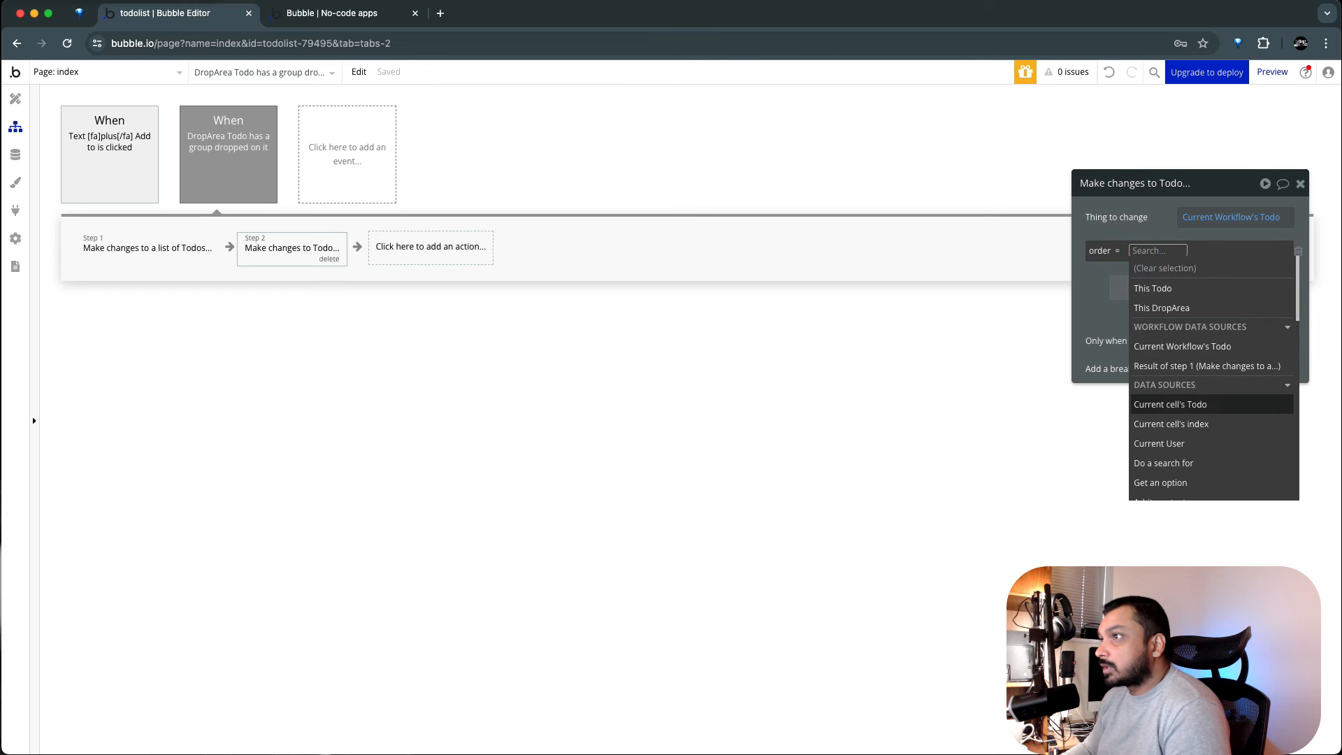
left_click(1181, 423)
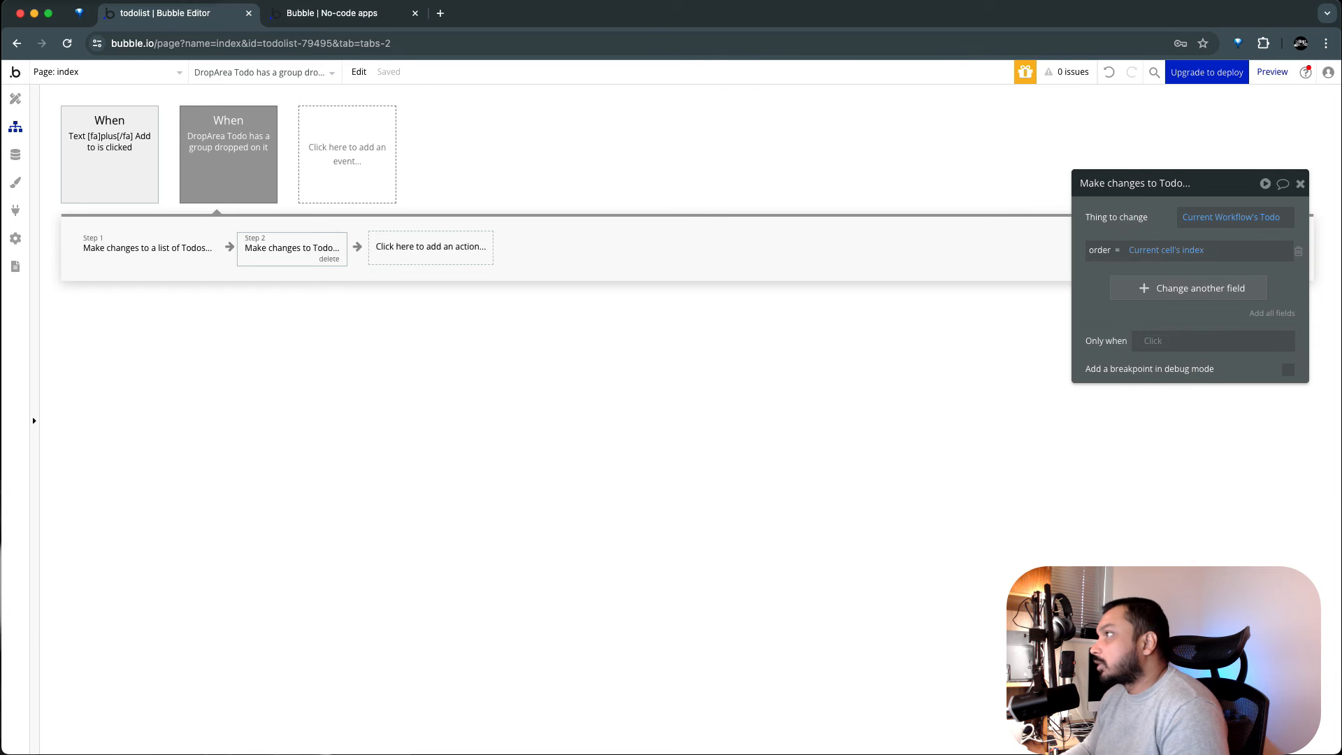
Reload the app preview and test the reordering by moving Test 5 up the list.
left_click(332, 13)
key("super+r")
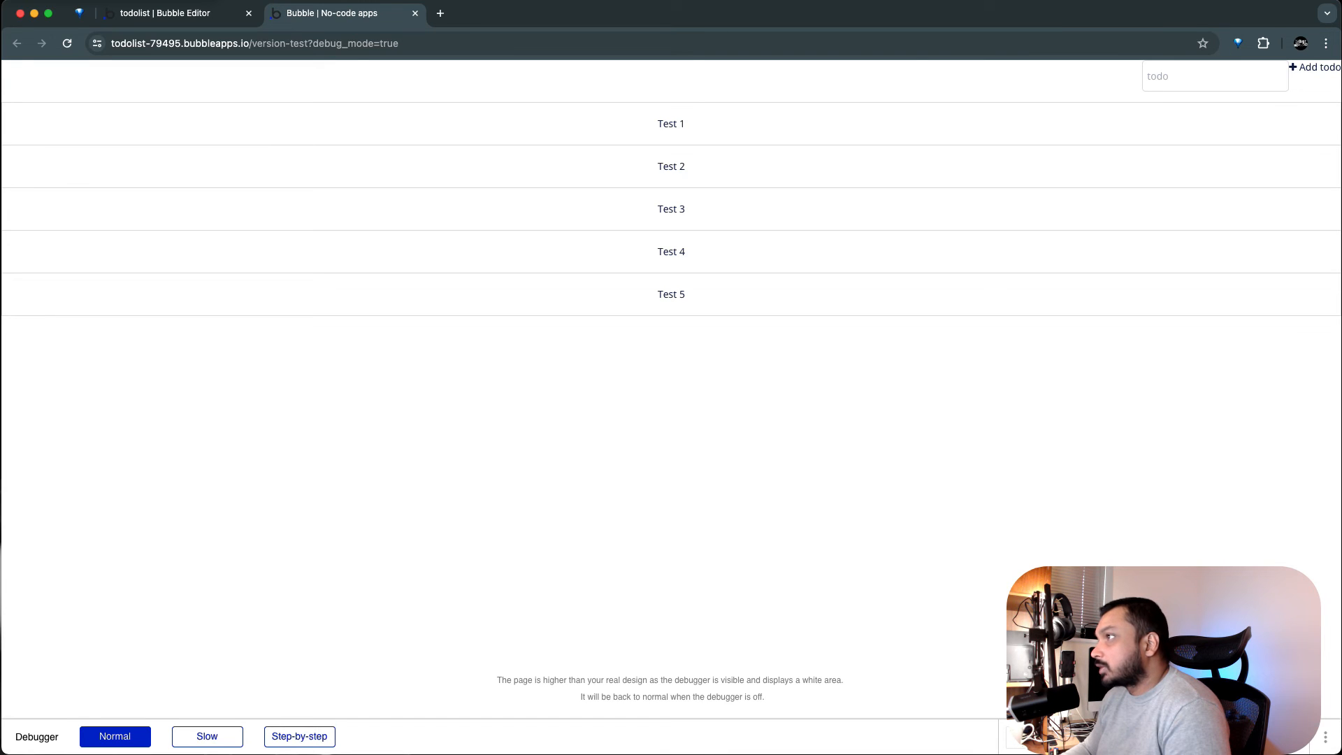
left_click_drag(620, 297, 611, 184)
left_click(631, 297)
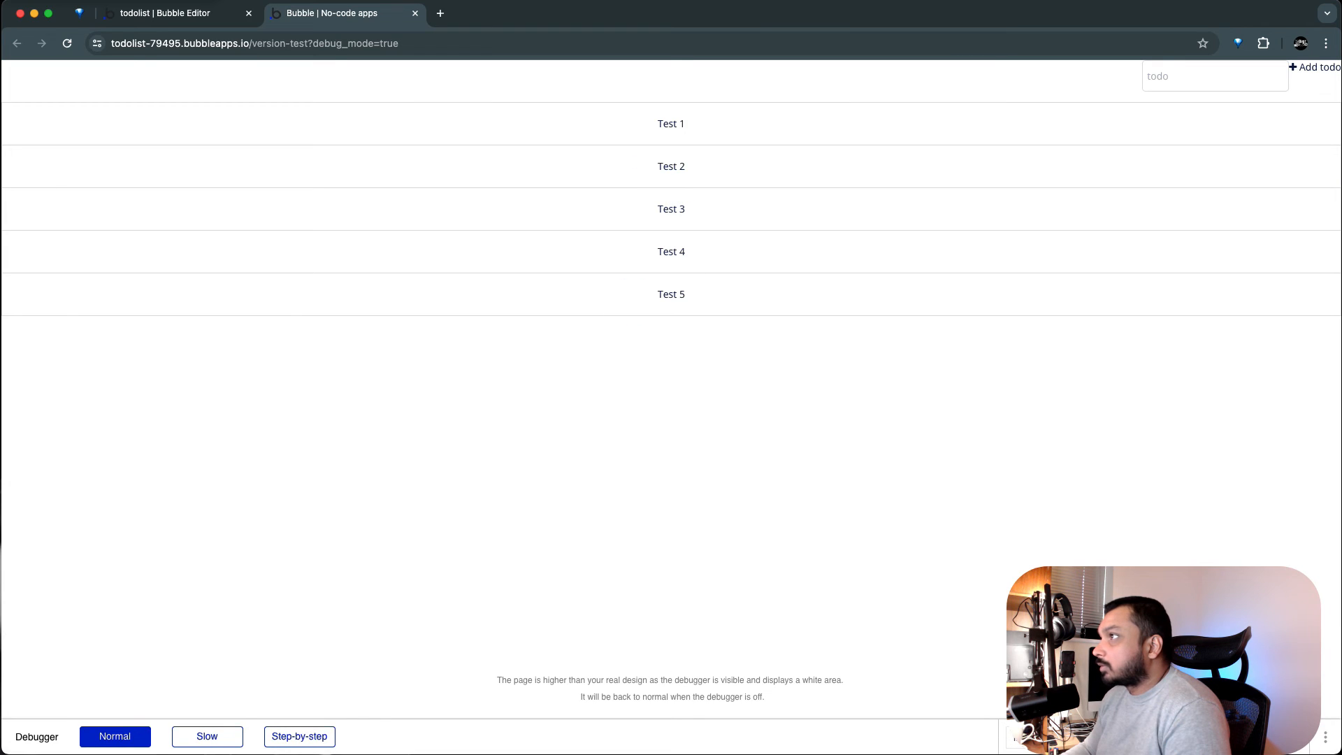
left_click(651, 298)
left_click(644, 306)
Back in the editor, append the :sorted operator to RepeatingGroup Todo's data source, Current User's todo [L].
left_click(222, 13)
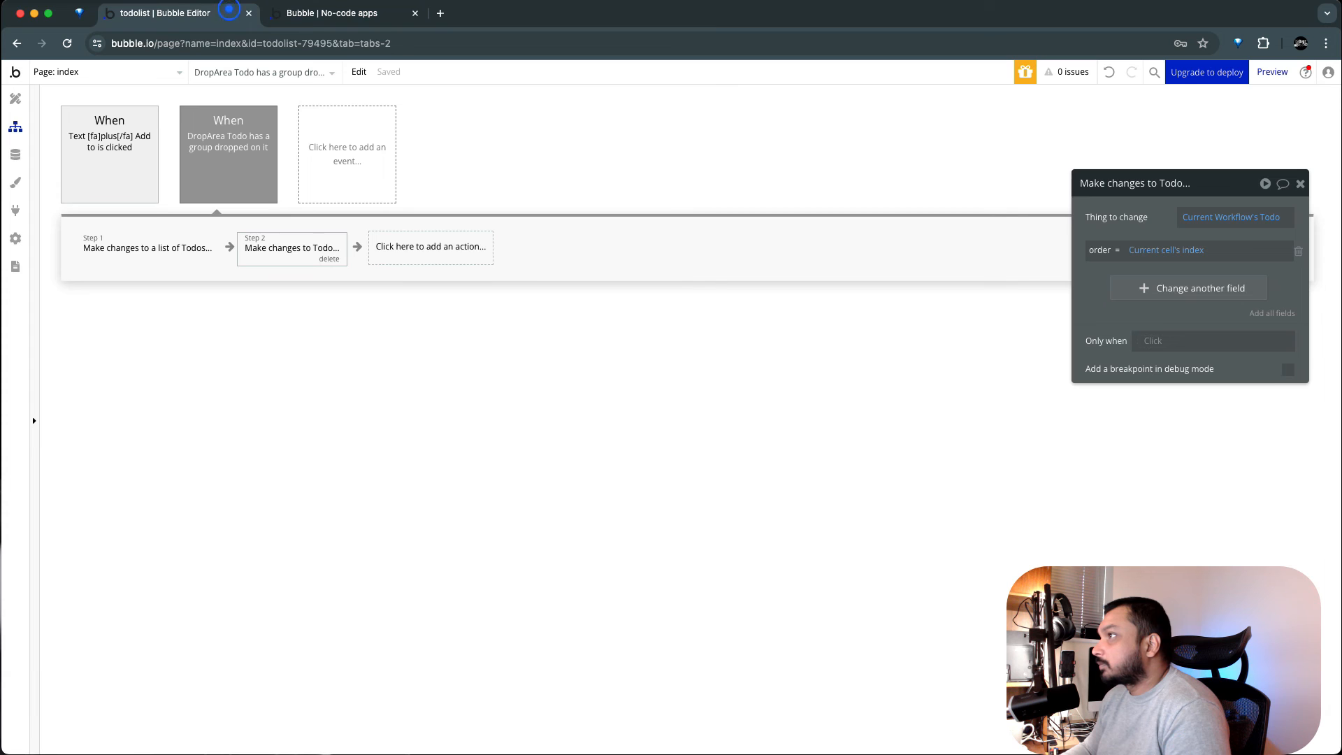
left_click(307, 251)
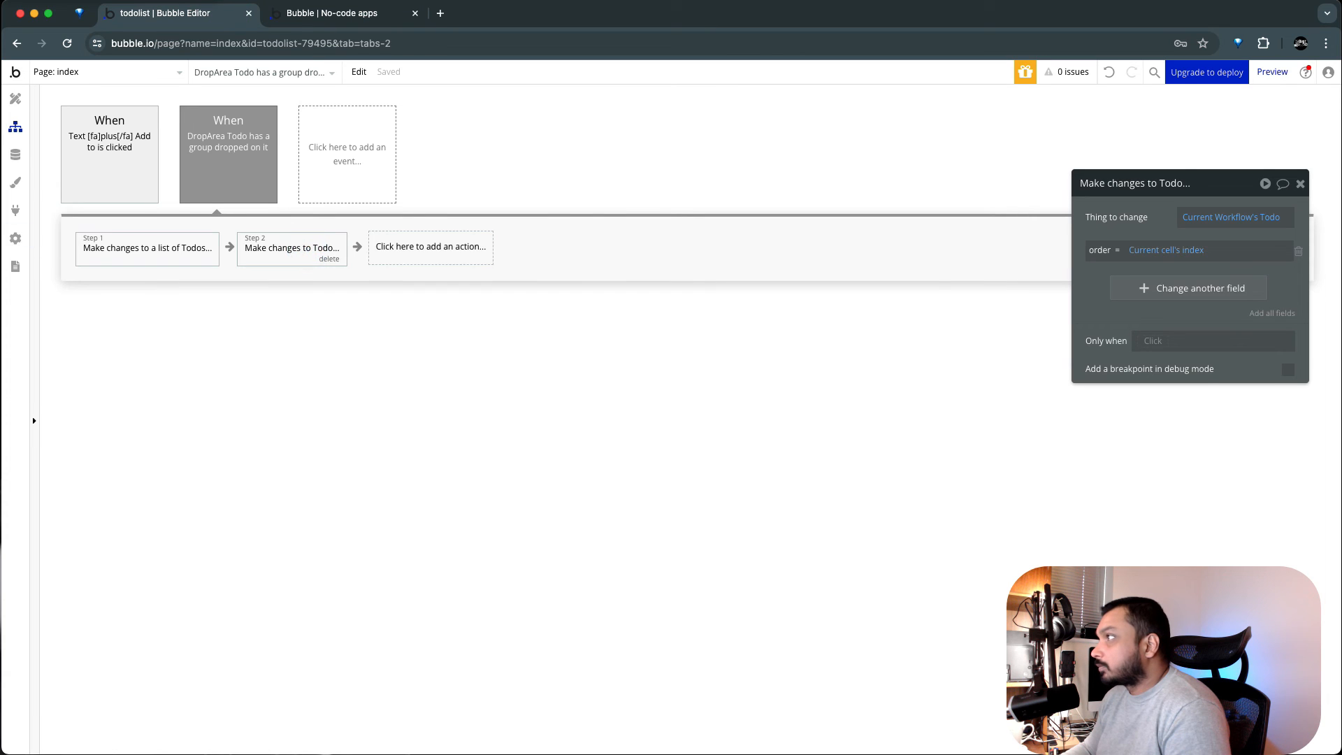
left_click(109, 250)
left_click(15, 99)
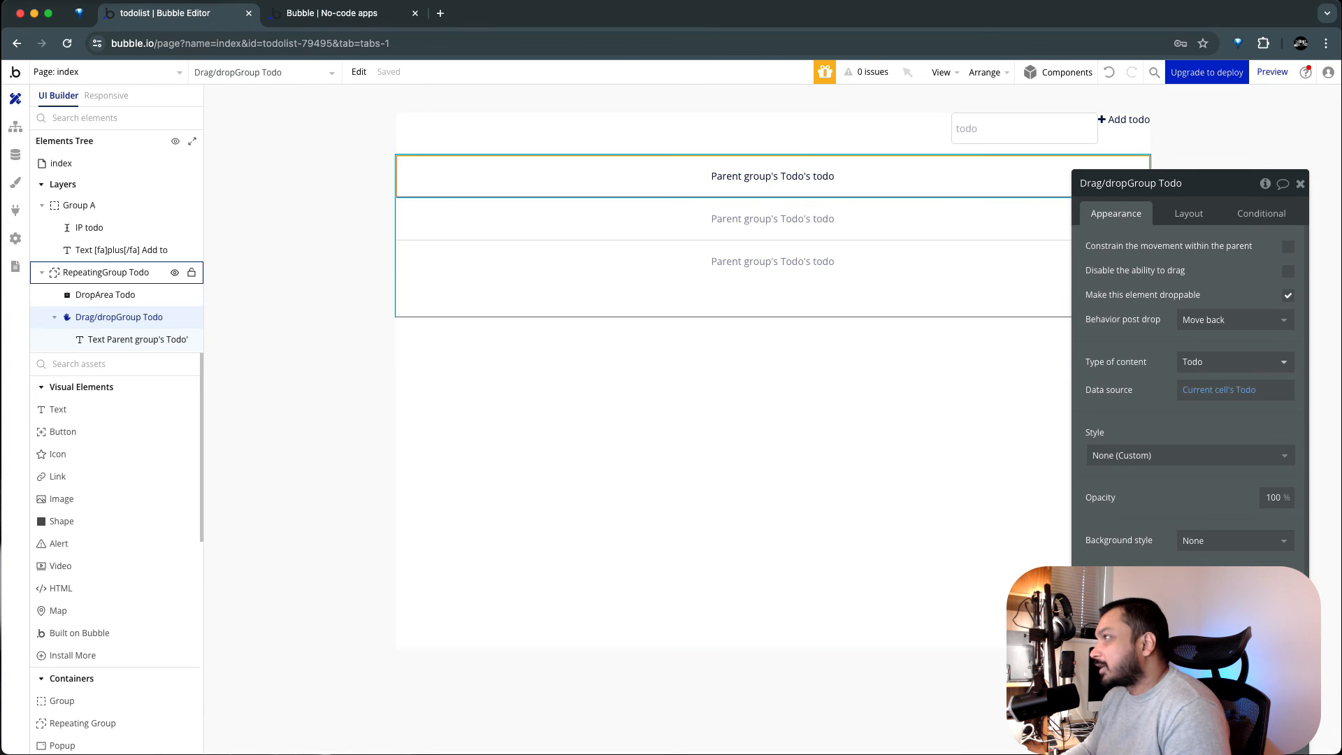
left_click(126, 272)
left_click(1266, 275)
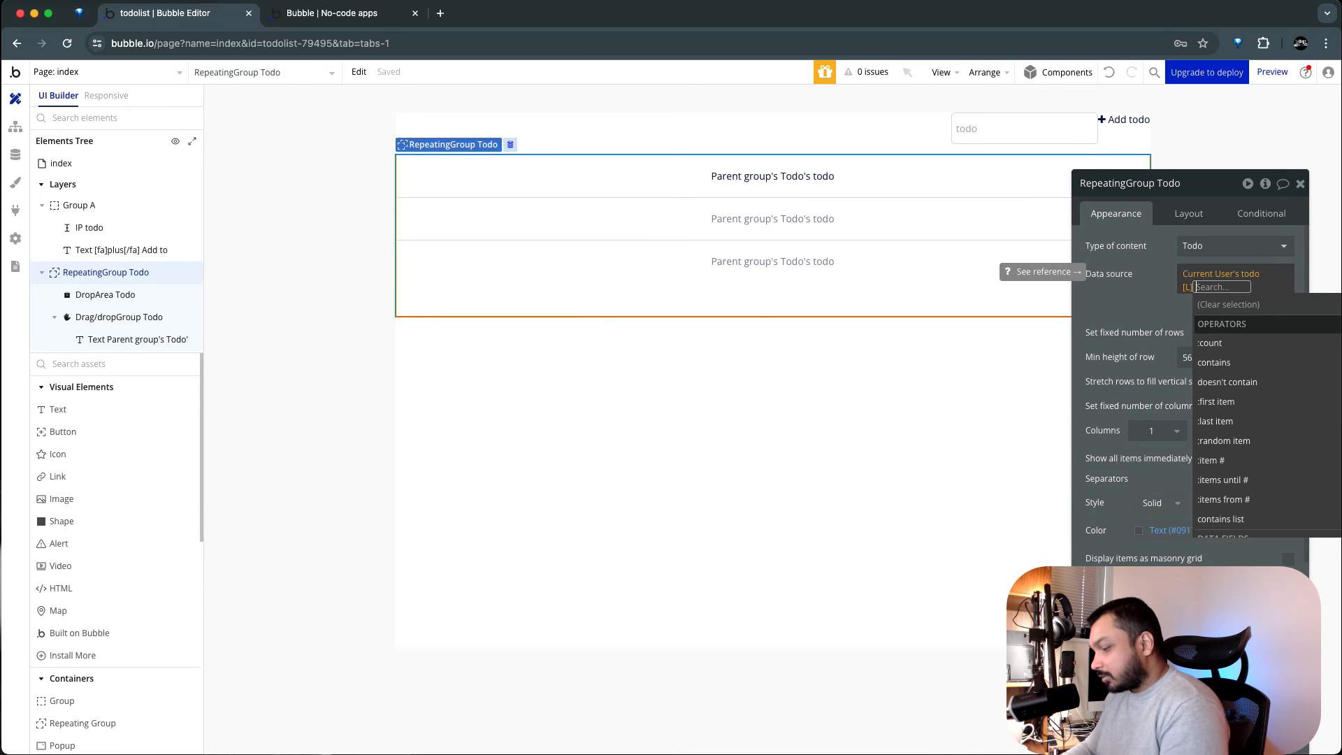
type("sor")
key("Return")
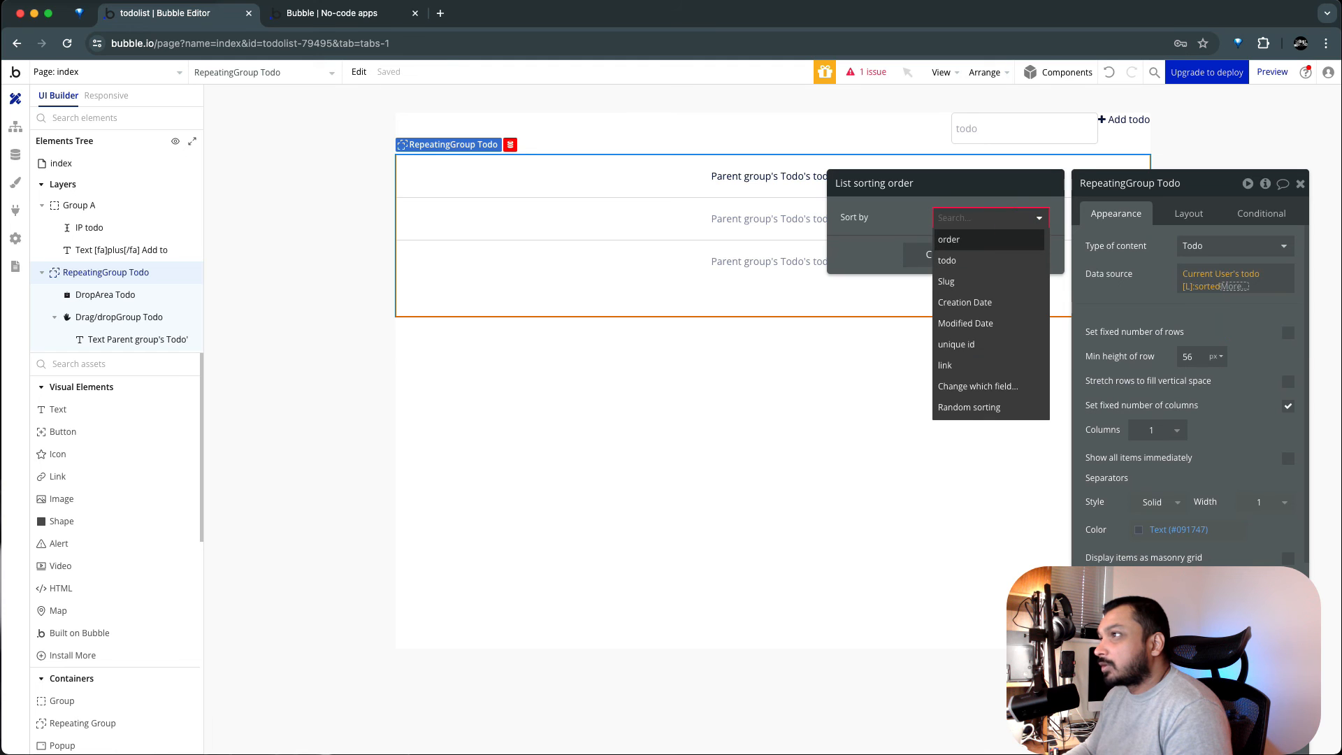
Sort the repeating group's list by order with Descending set to "no" and close the sorting settings.
left_click(972, 240)
left_click(958, 241)
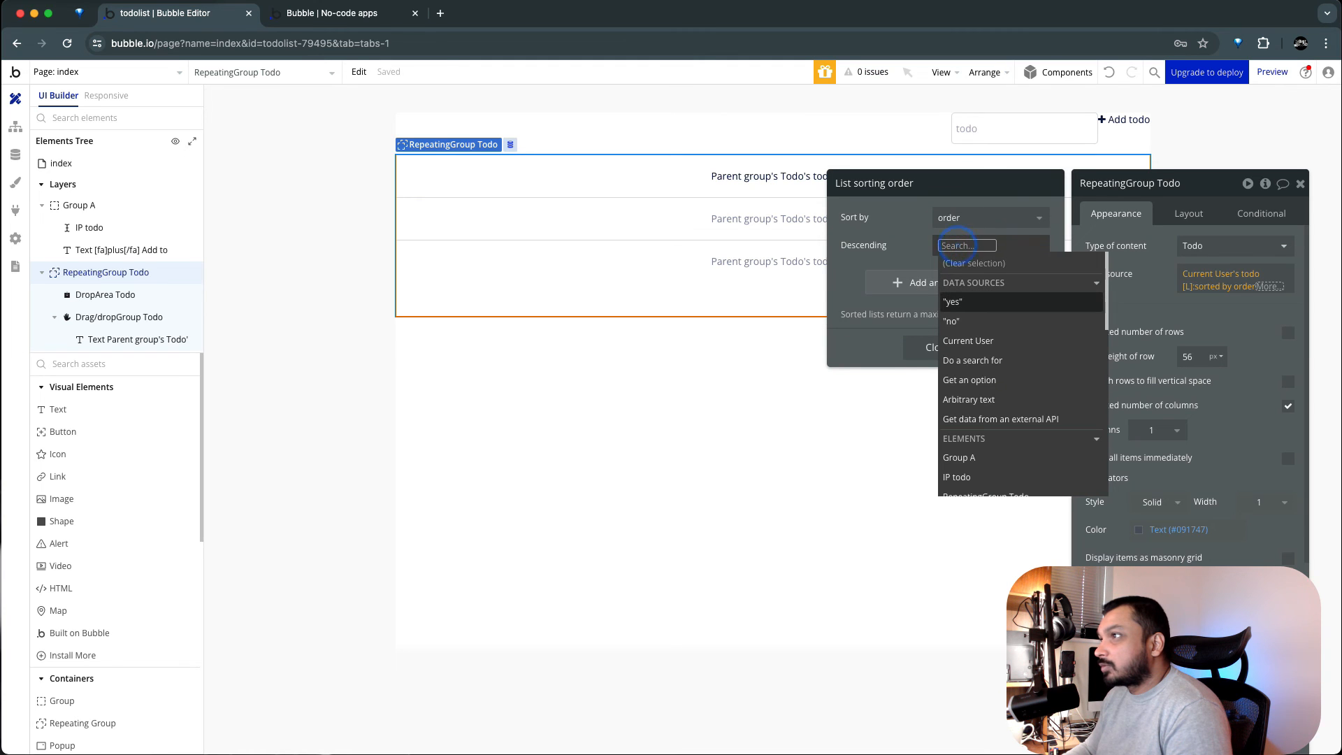
left_click(935, 270)
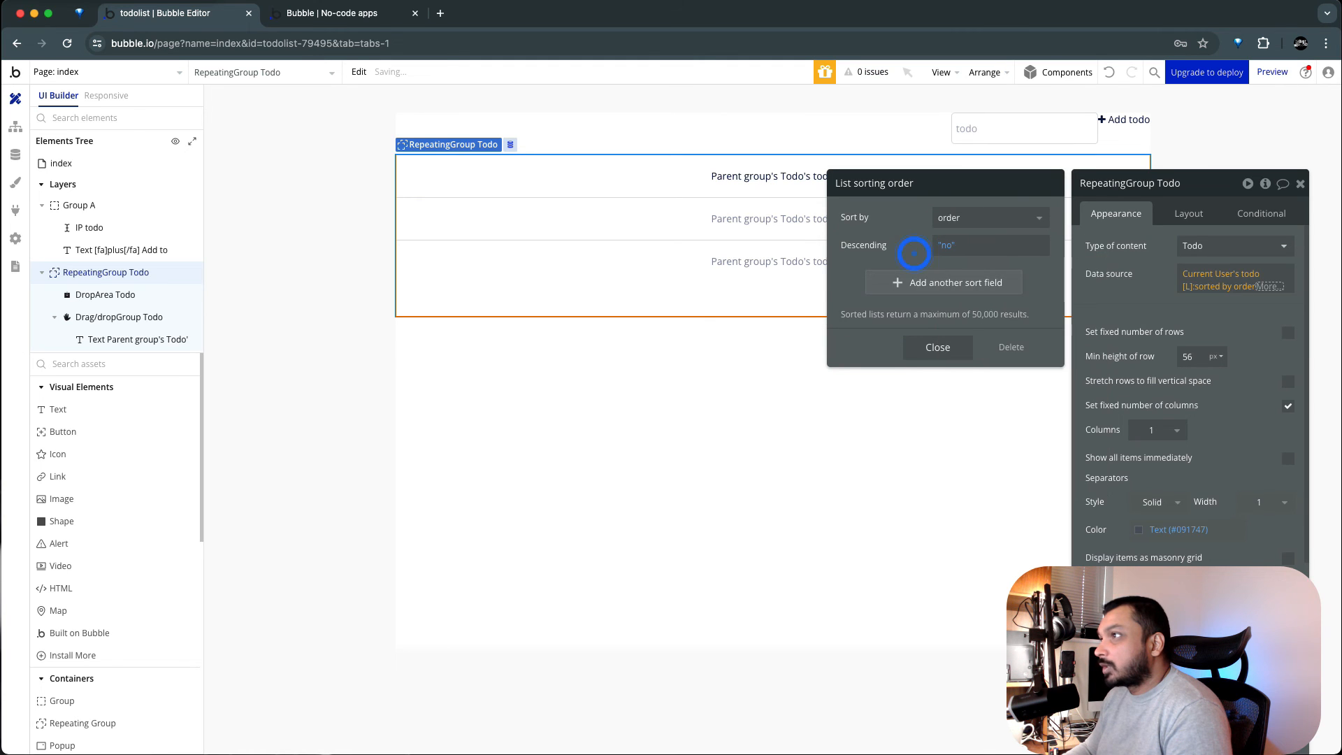
left_click(931, 346)
left_click(1092, 295)
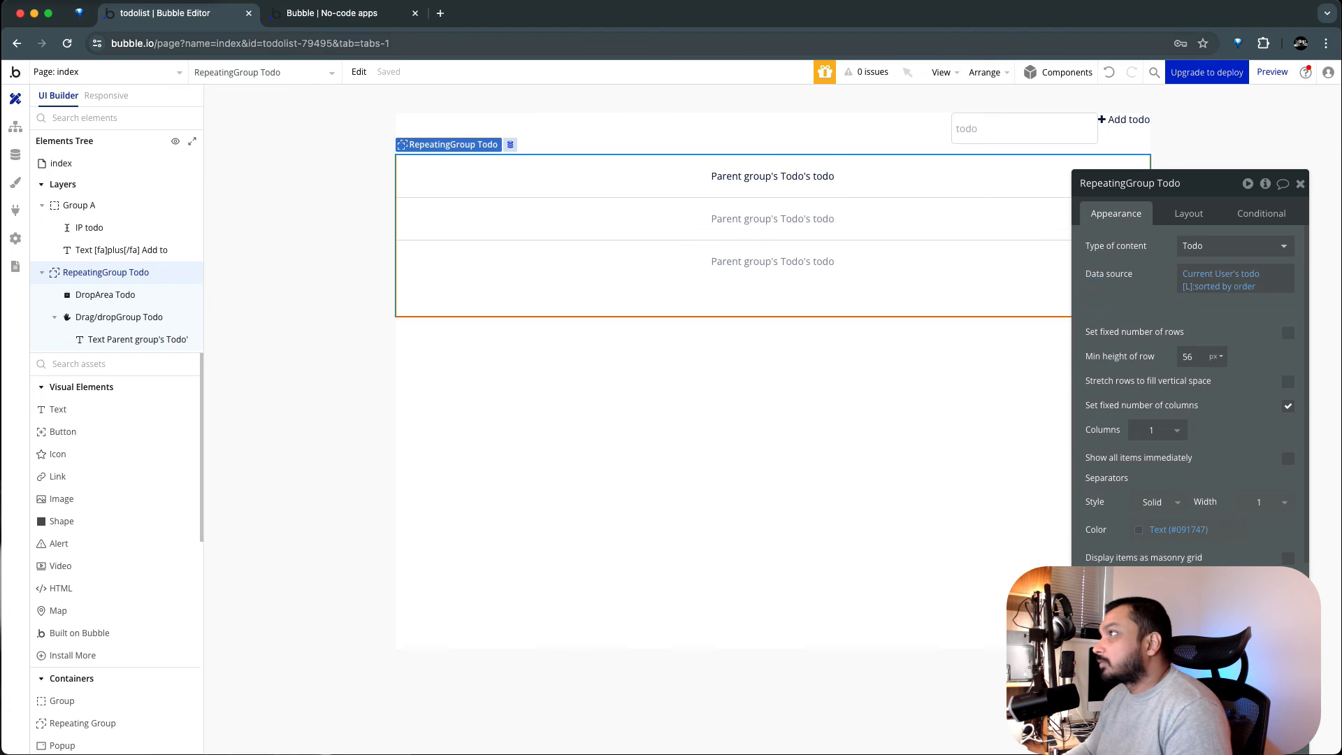
Refresh the app preview and test the reordering by moving Test 4 from the last row to the second row.
key("ctrl+Tab")
left_click(365, 61)
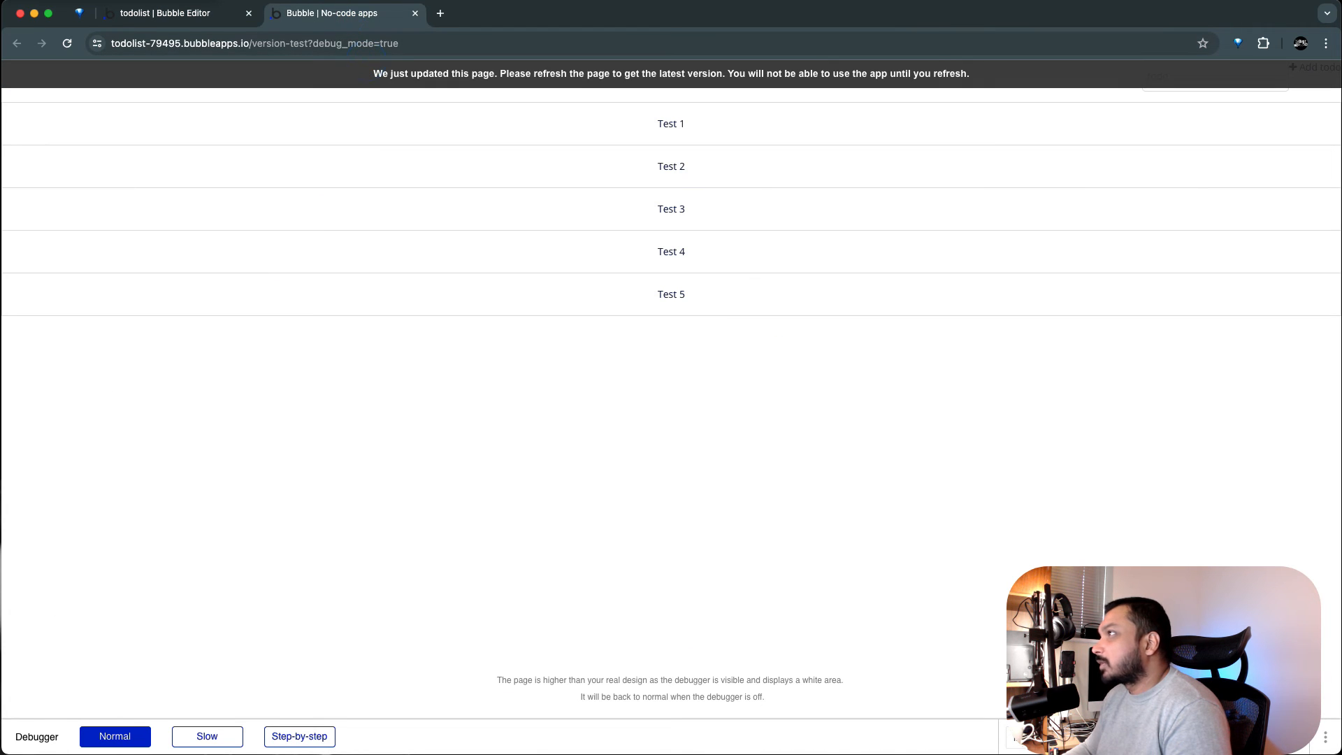
left_click(374, 70)
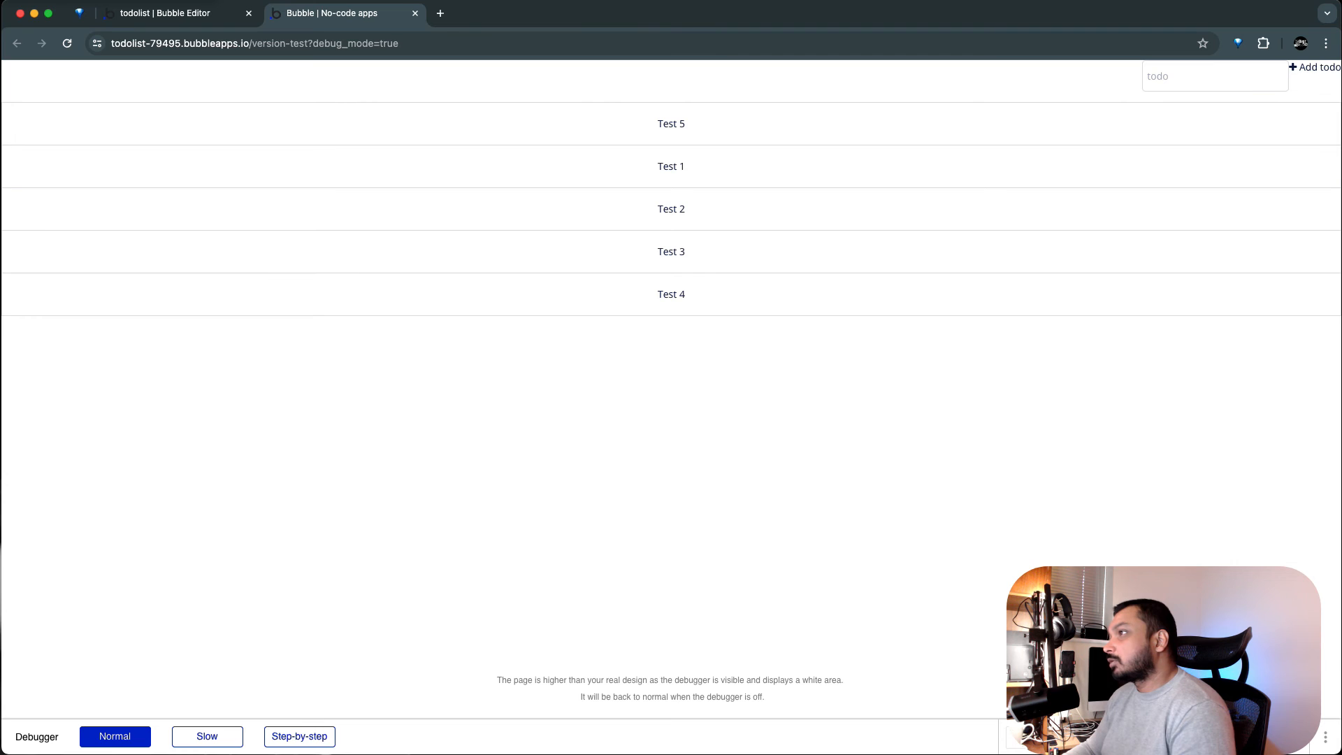
left_click_drag(617, 290, 626, 162)
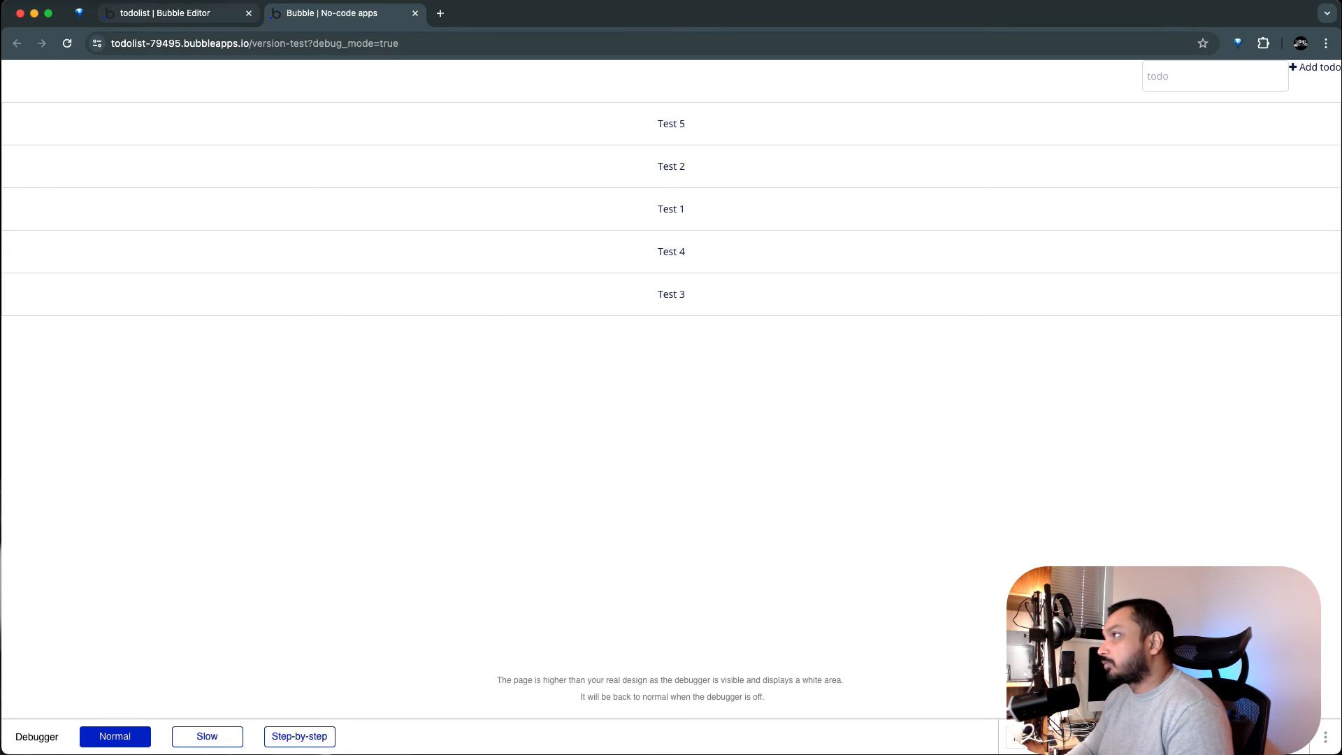
Review the drop workflow's list-change action in the editor and return to the app preview.
left_click(194, 14)
left_click(16, 126)
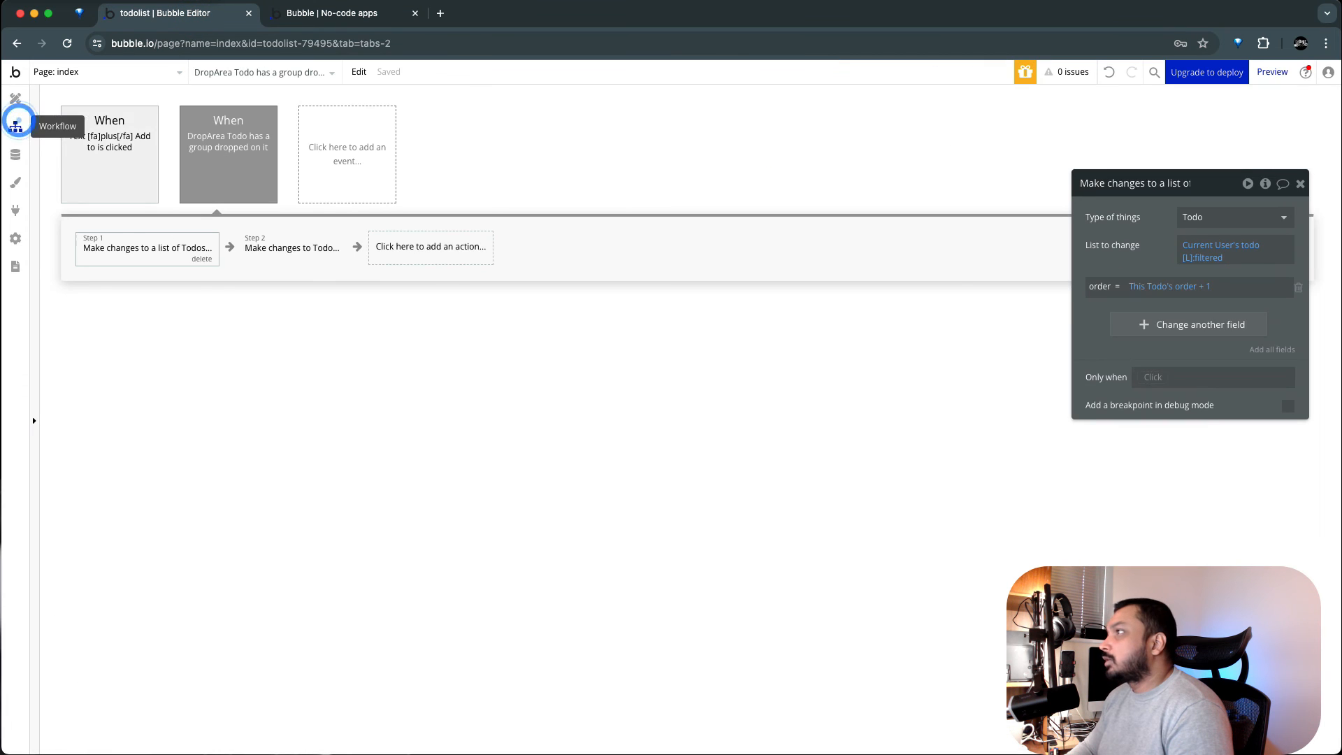
left_click(321, 14)
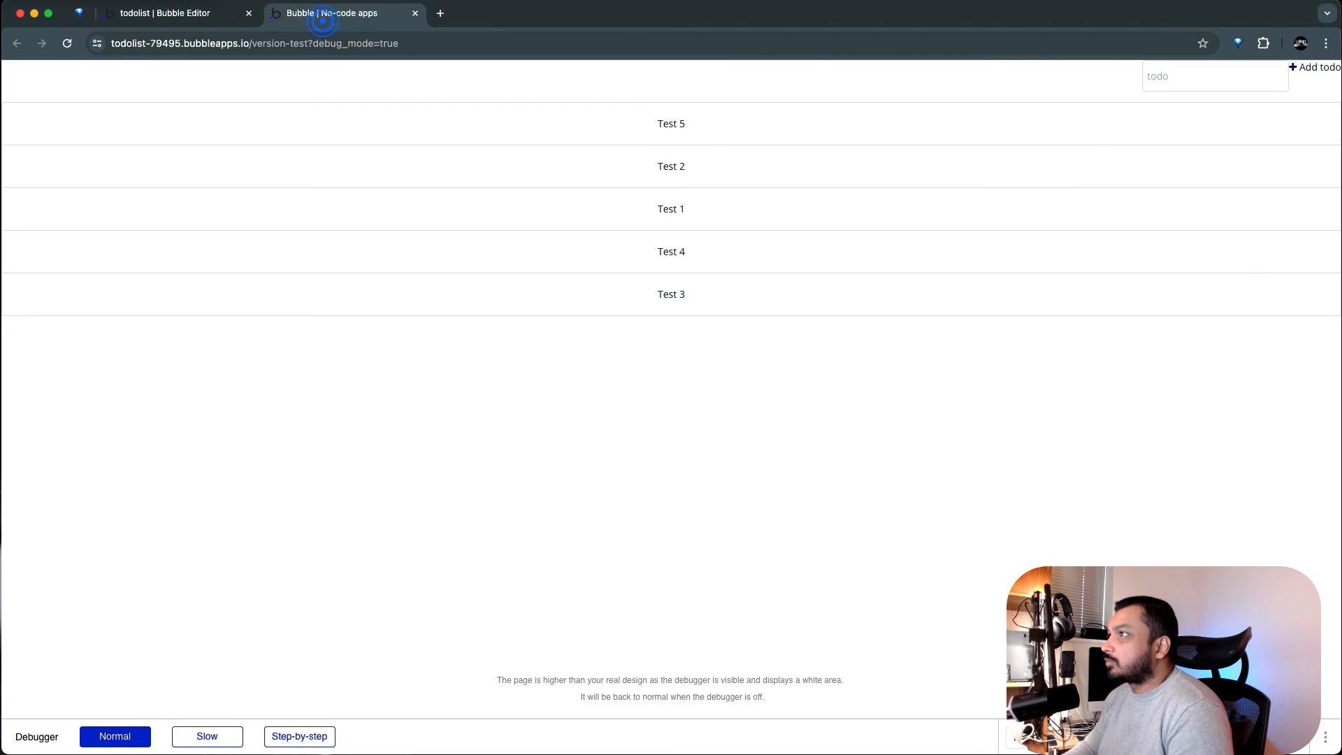
In the editor, start the drop-area event's Only when condition with Current Workflow's Todo's order.
left_click(223, 14)
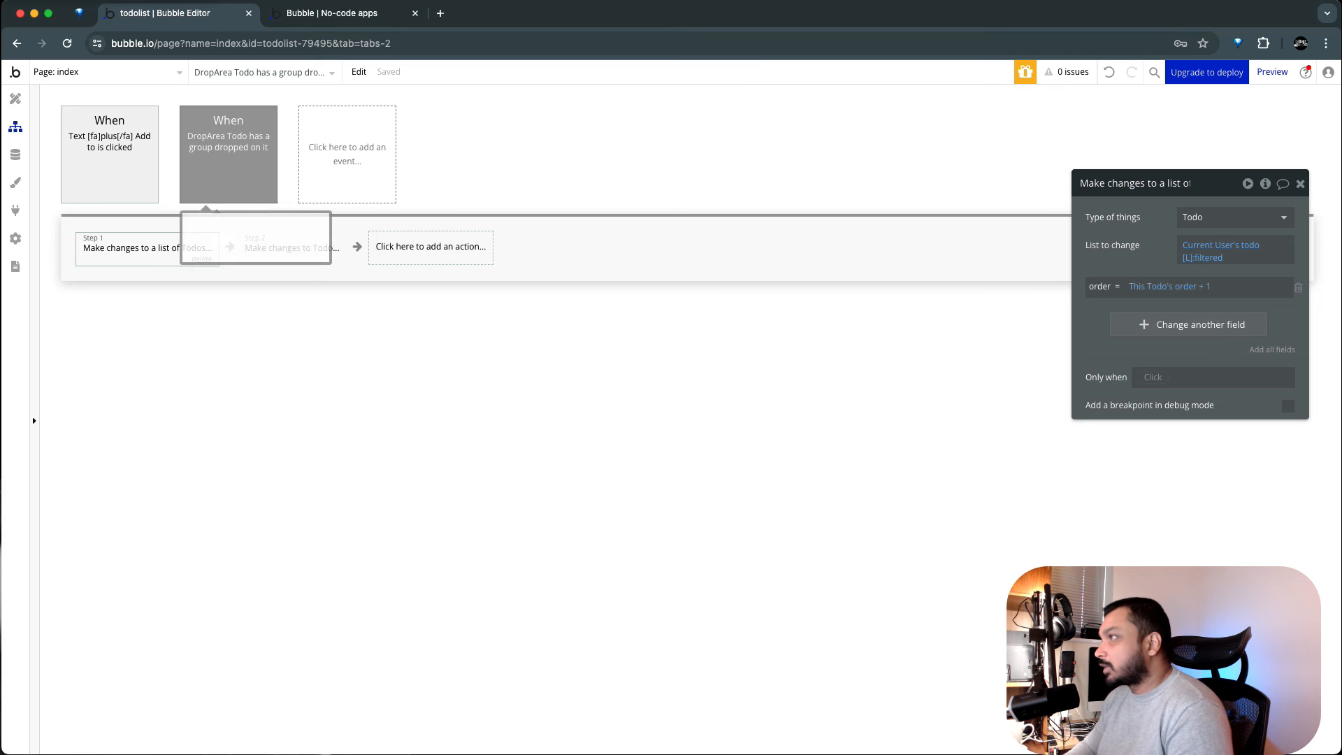
left_click(223, 181)
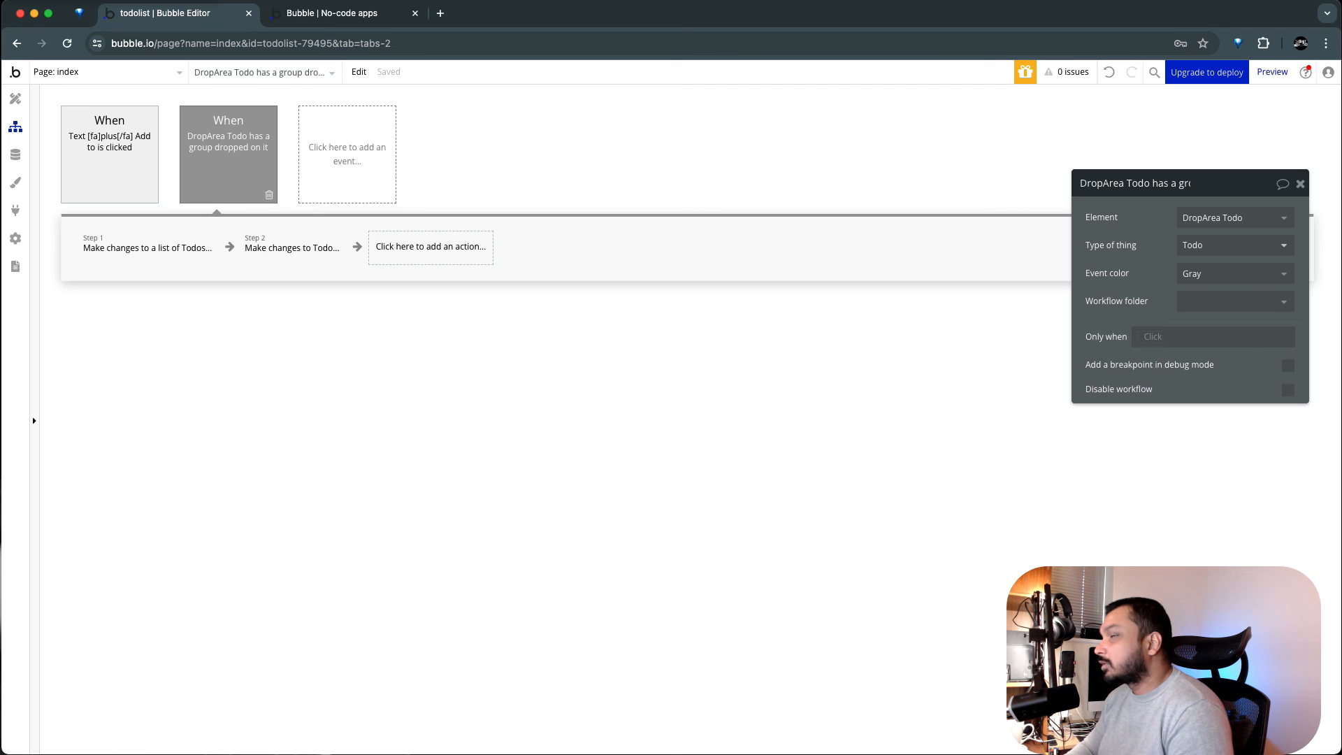
left_click(1153, 336)
left_click(1153, 336)
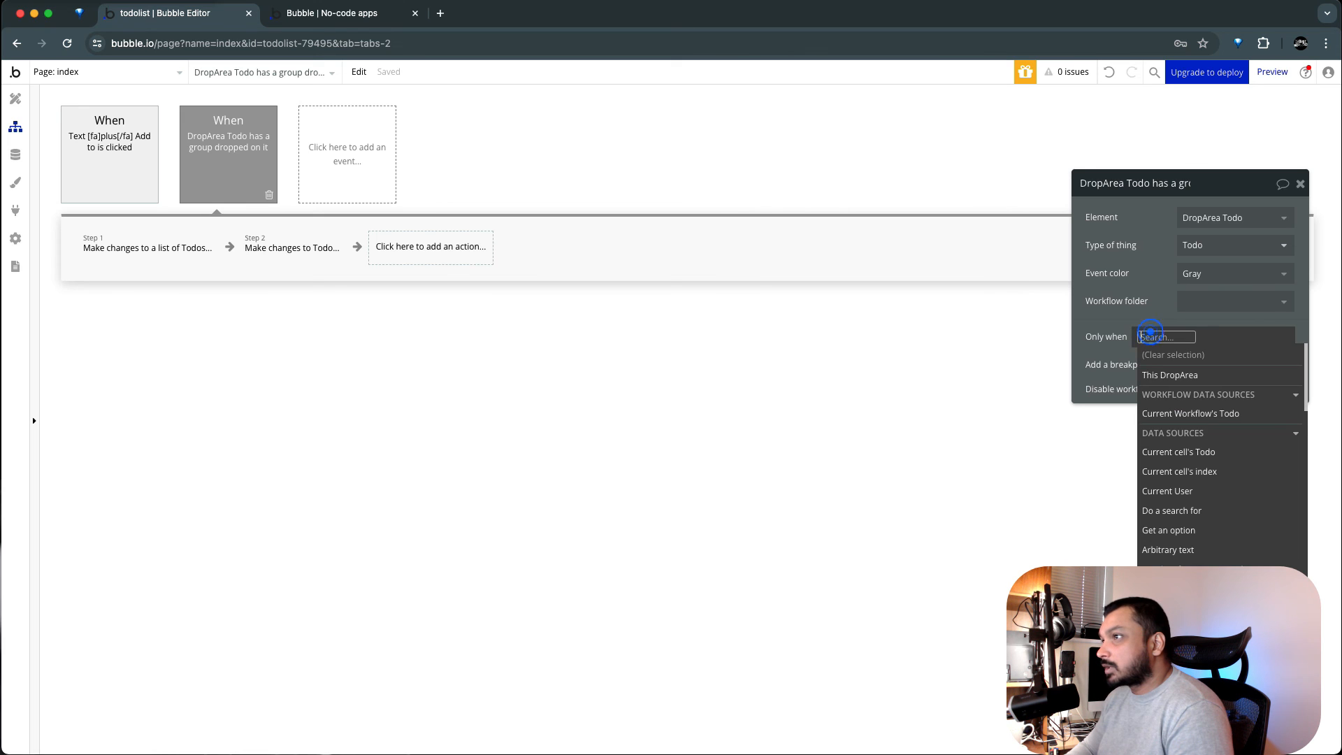
key("Down")
key("Down")
key("Return")
key("Down")
key("Down")
left_click(1193, 445)
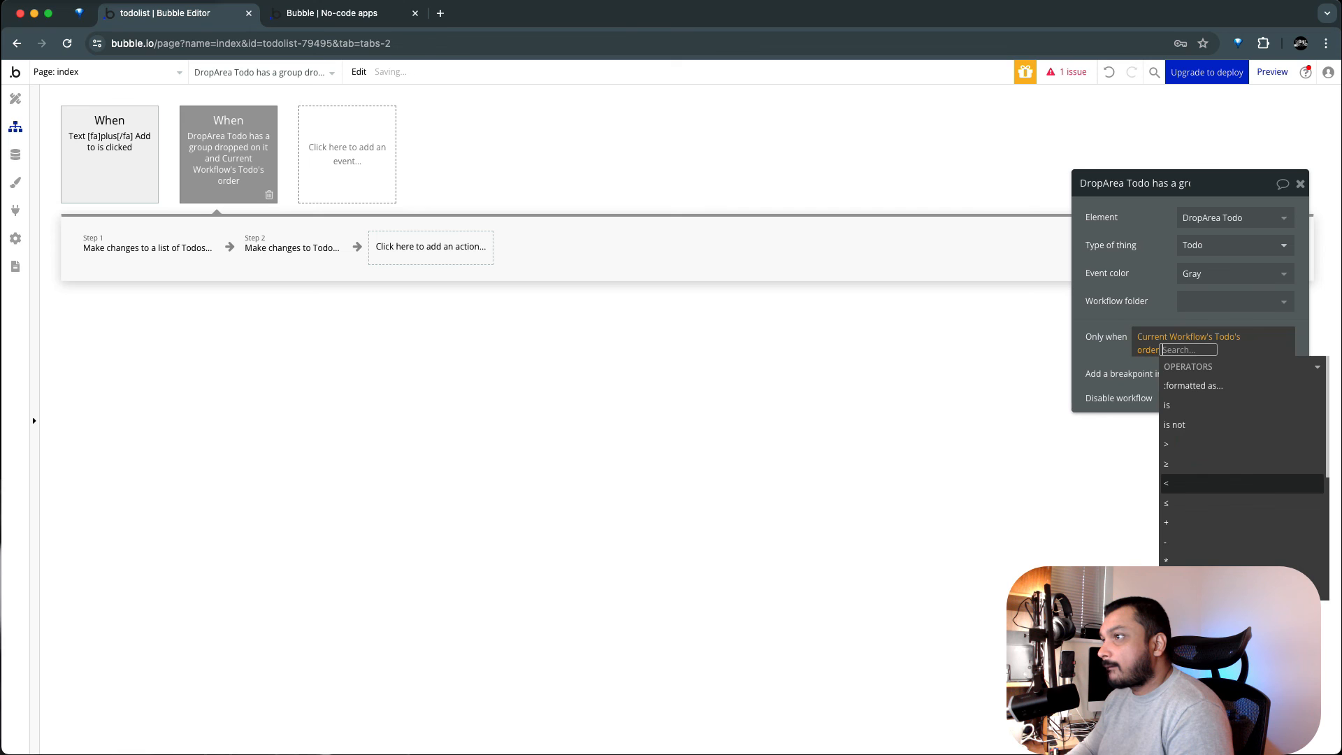
Complete the event's condition with the < operator and Current cell's index as the comparison value.
left_click(1182, 484)
key("Down")
key("Down")
key("Down")
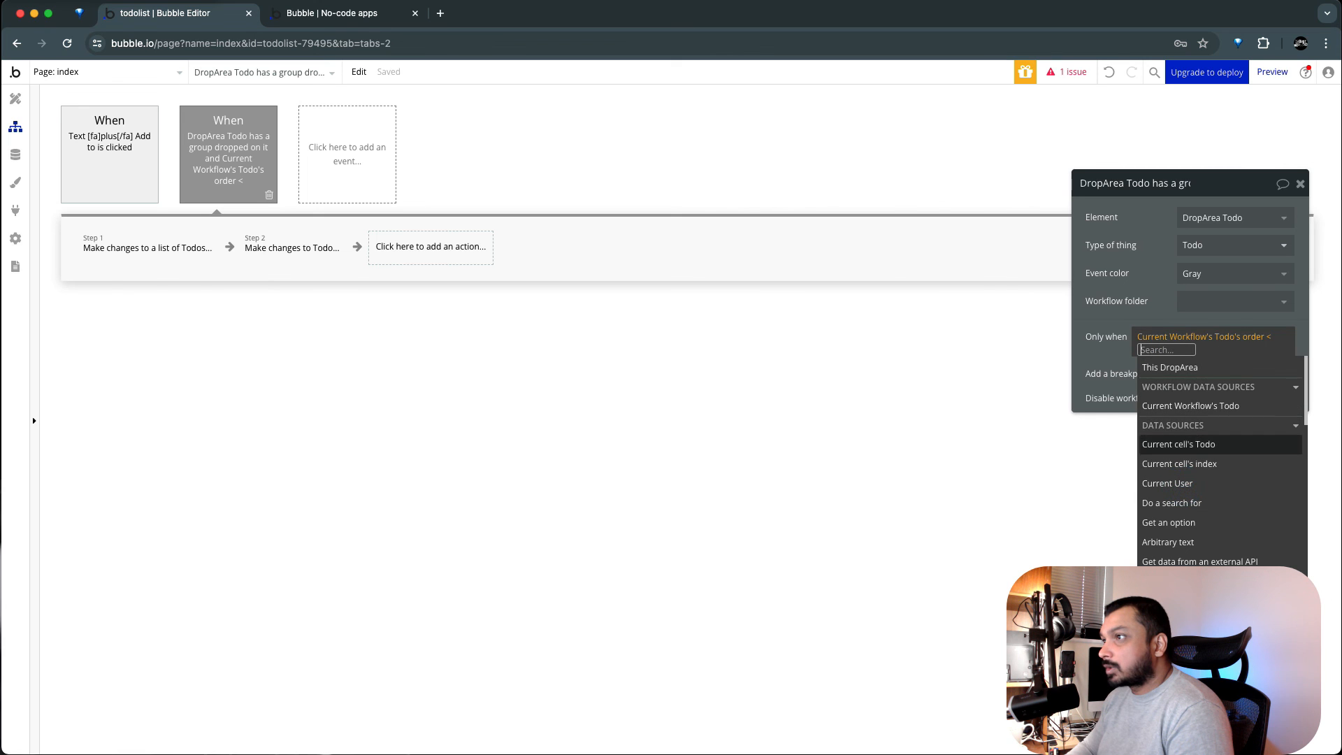
key("Return")
left_click(1126, 323)
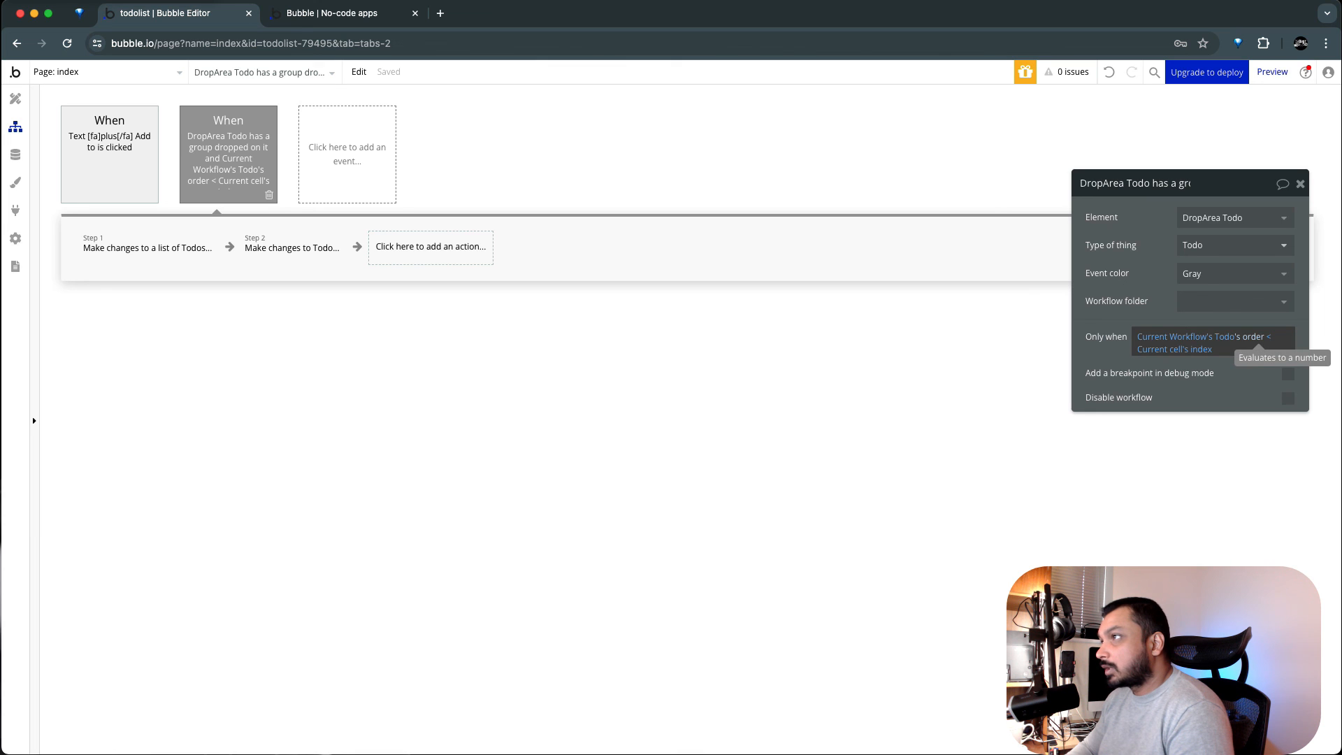
Change the condition's operator to > so the event requires Current Workflow's Todo's order > Current cell's index.
left_click(1269, 336)
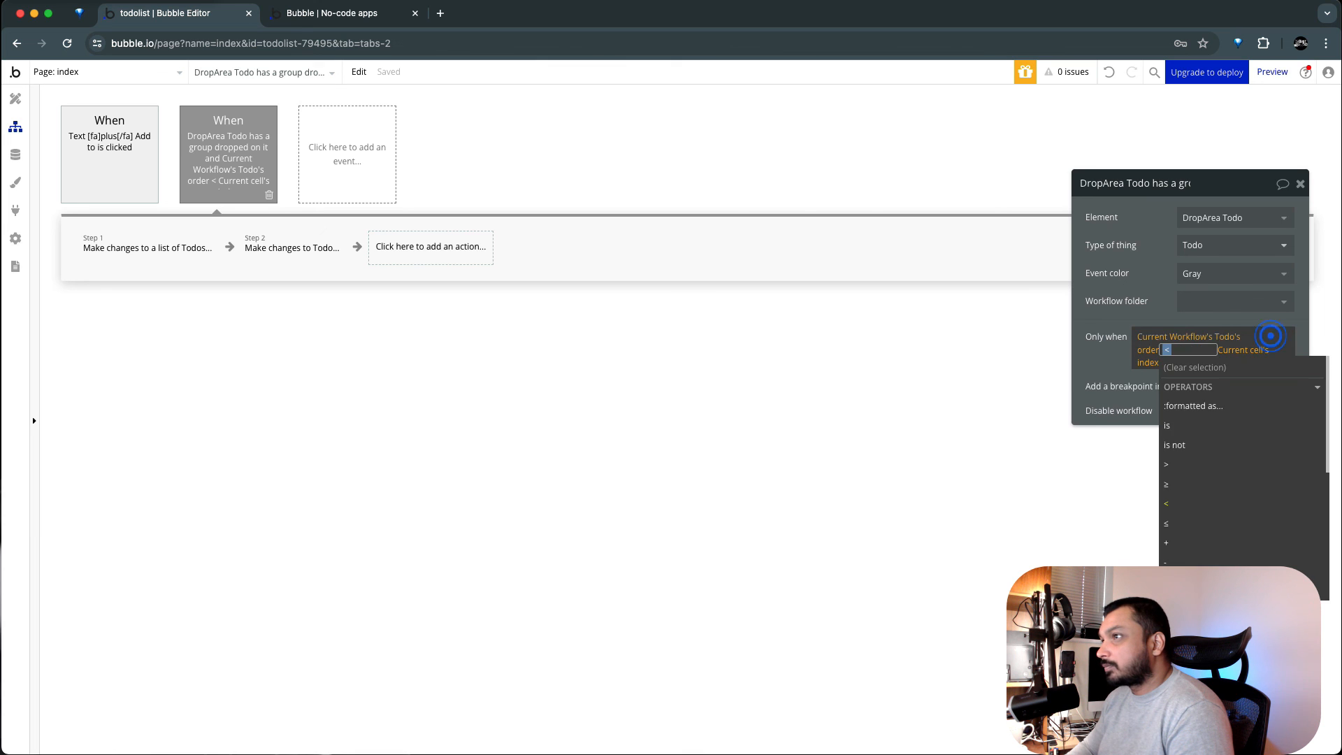
left_click(1184, 465)
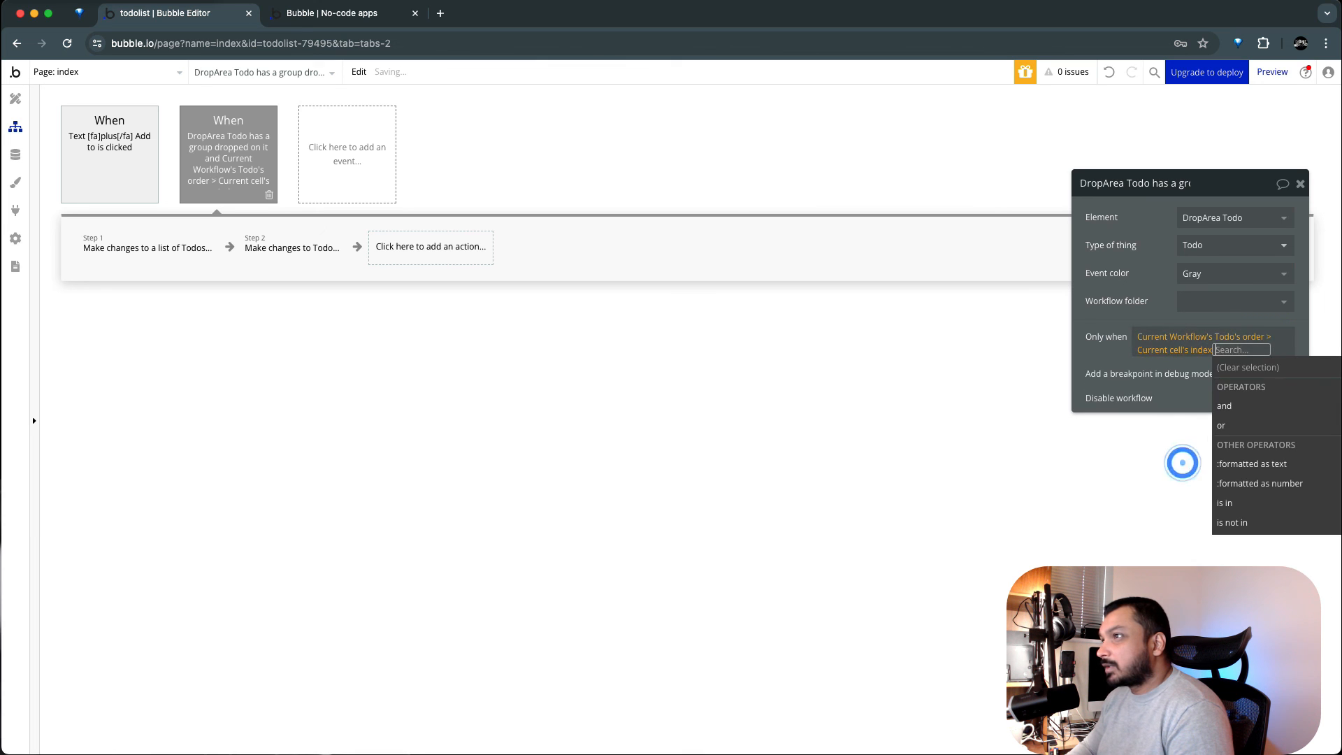
left_click(1138, 309)
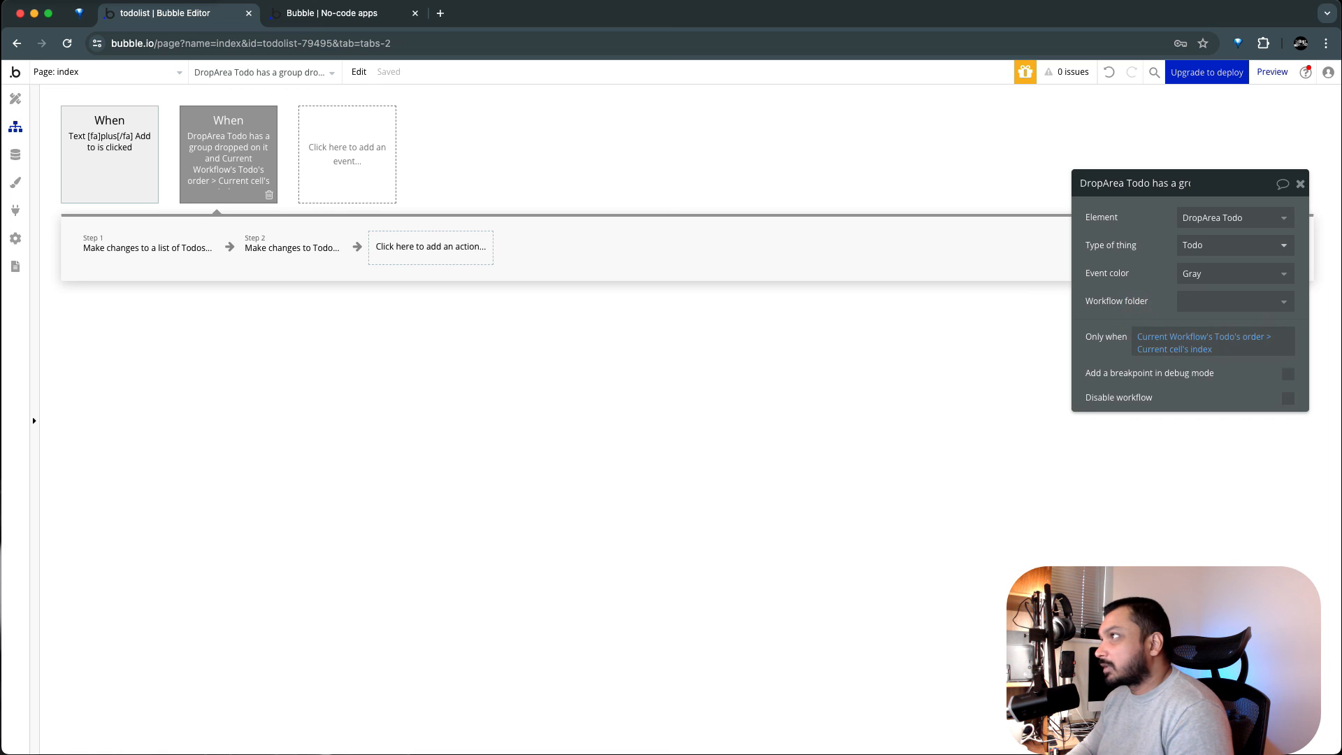
Refresh the app preview and test upward moves: Test 3 to row three, Test 1 to row two and Test 4 to the first row.
left_click(336, 13)
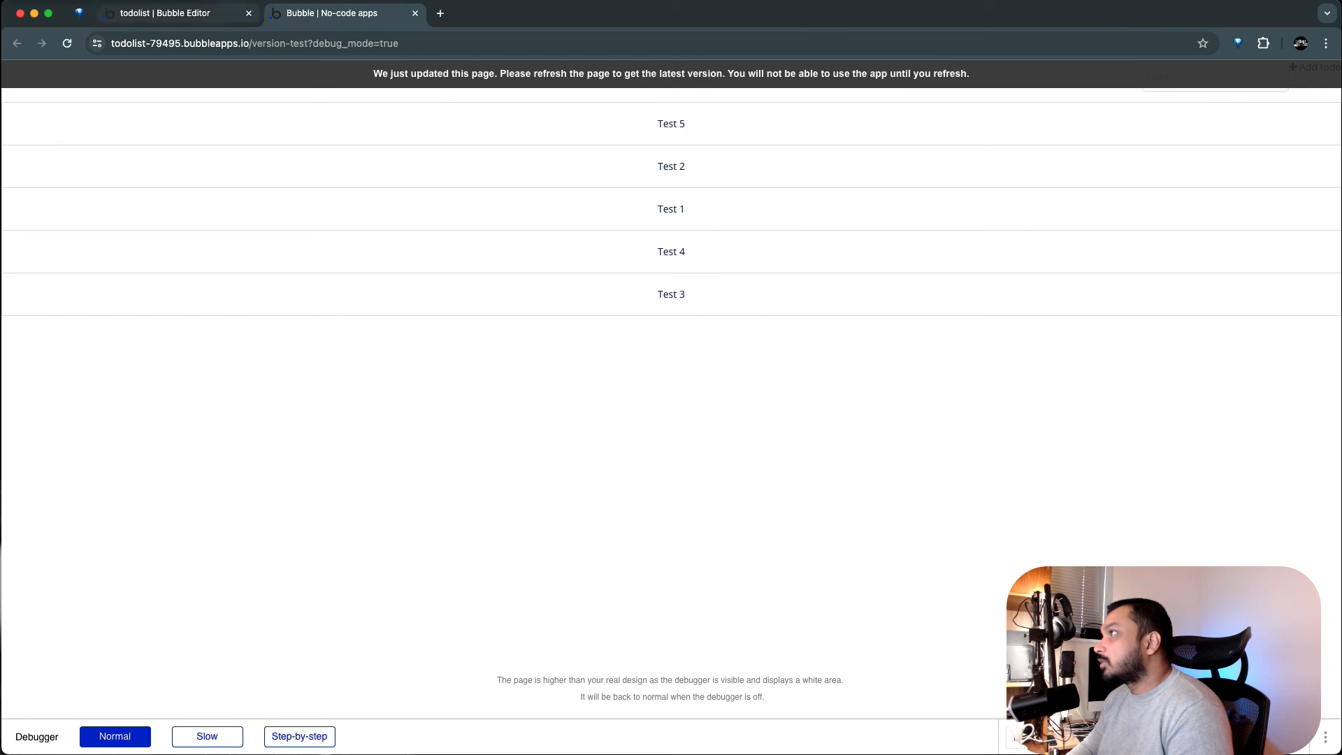
left_click(311, 69)
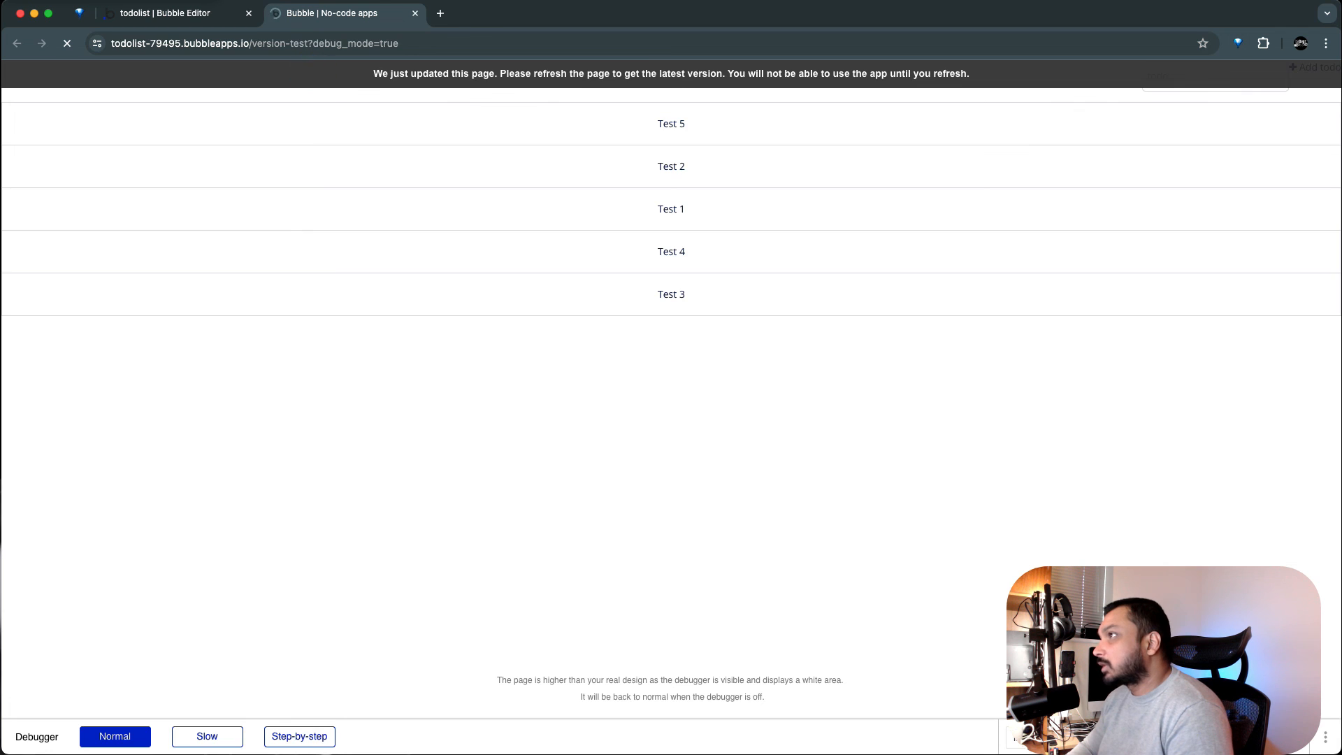
left_click_drag(491, 293, 509, 203)
left_click_drag(522, 254, 538, 167)
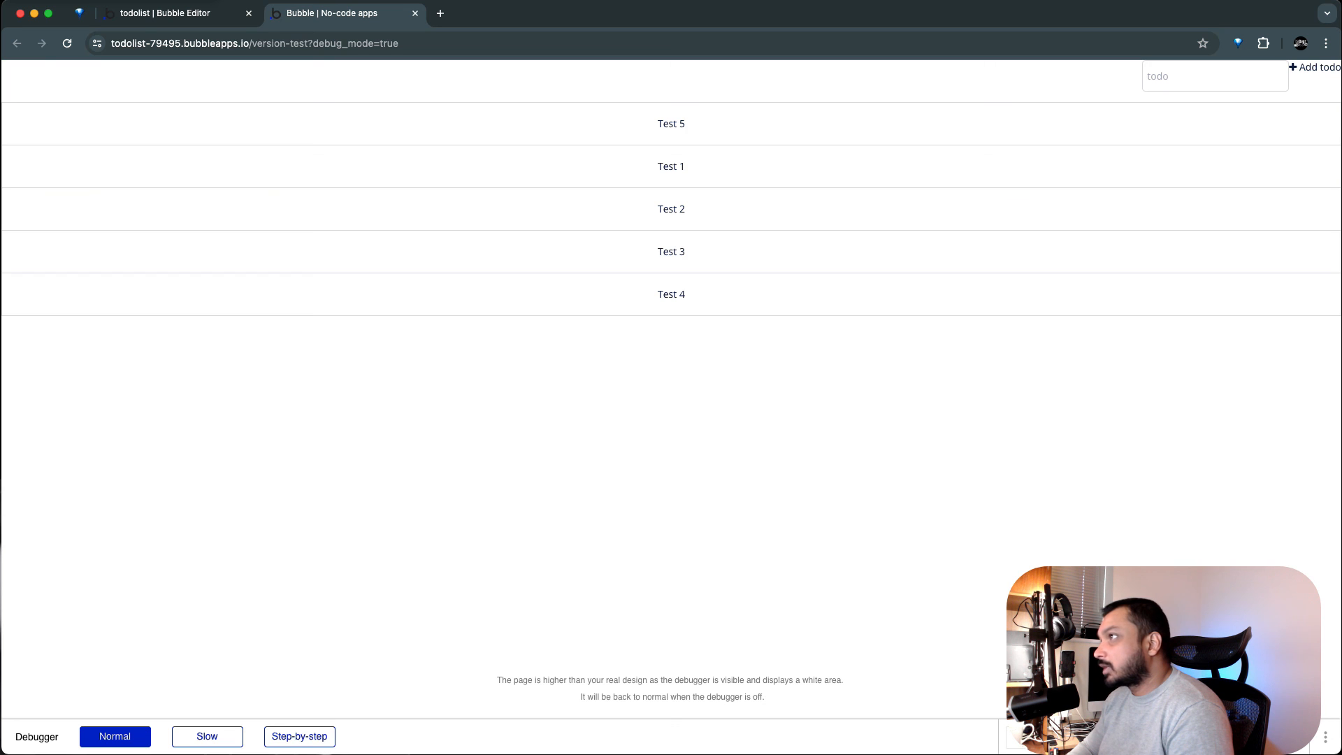
mouse_move(615, 294)
left_mouse_down()
mouse_move(659, 108)
mouse_move(614, 294)
left_mouse_up()
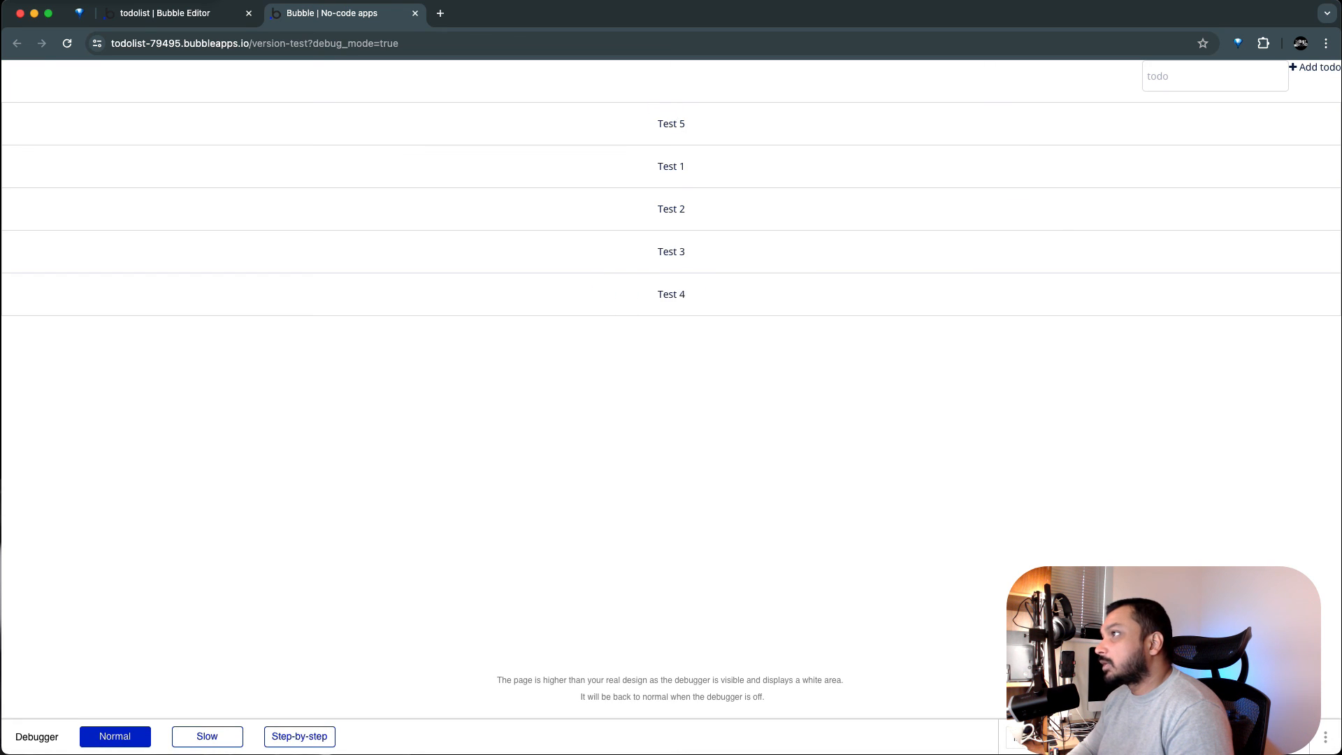
Back in the editor, copy the conditional DropArea Todo event and paste it as a second event.
left_click(210, 13)
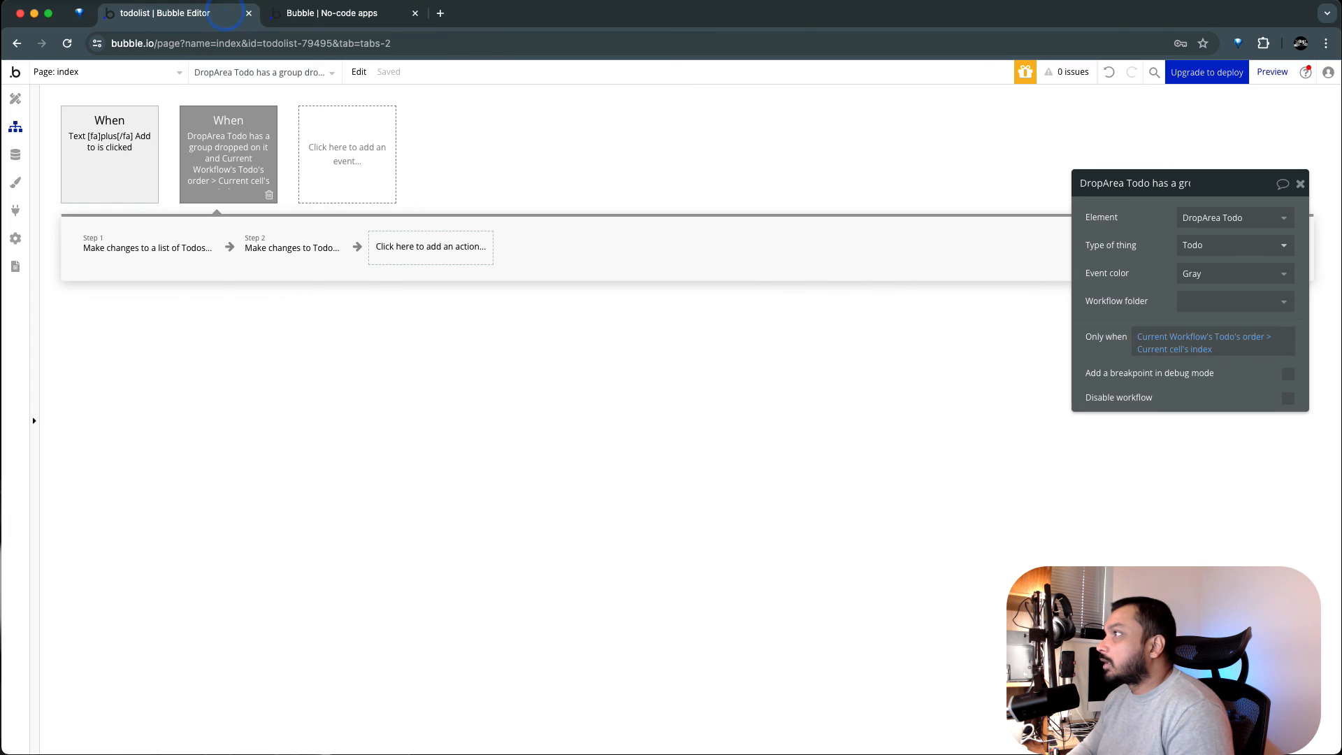
right_click(224, 169)
left_click(254, 238)
right_click(344, 168)
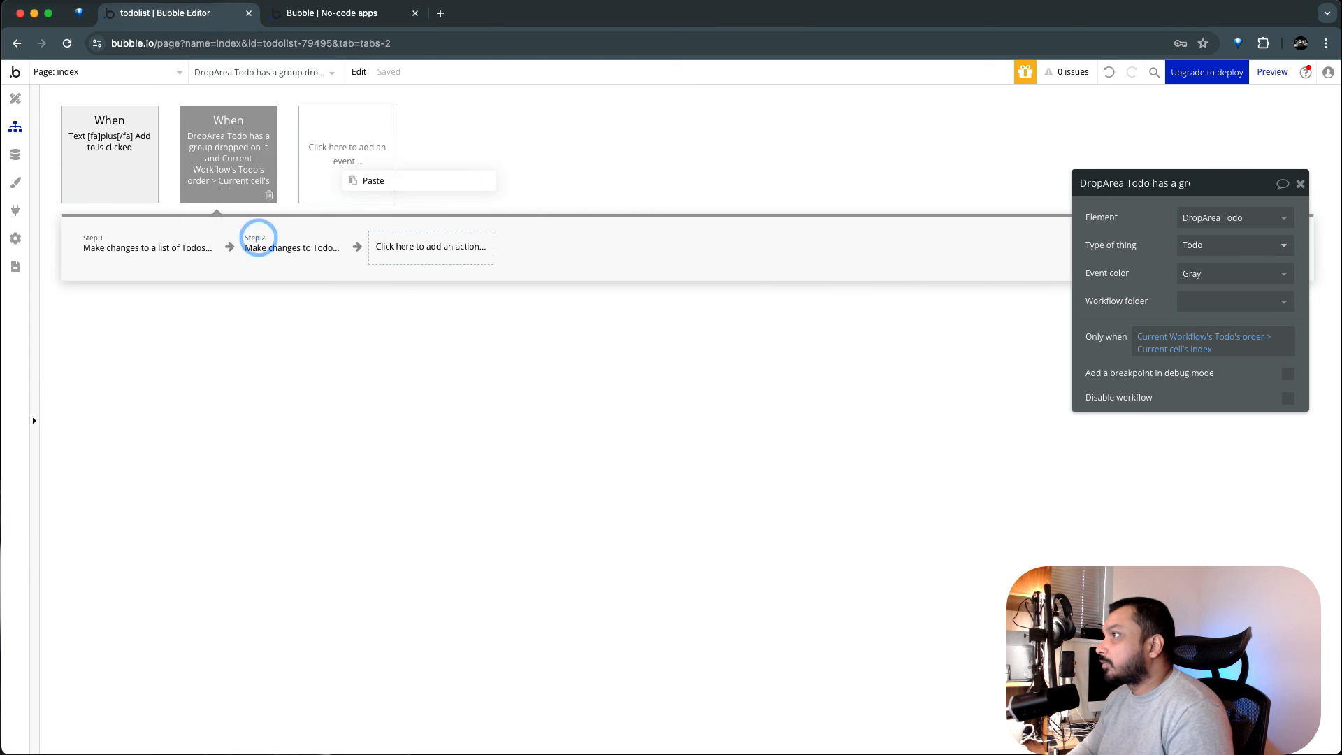
left_click(374, 180)
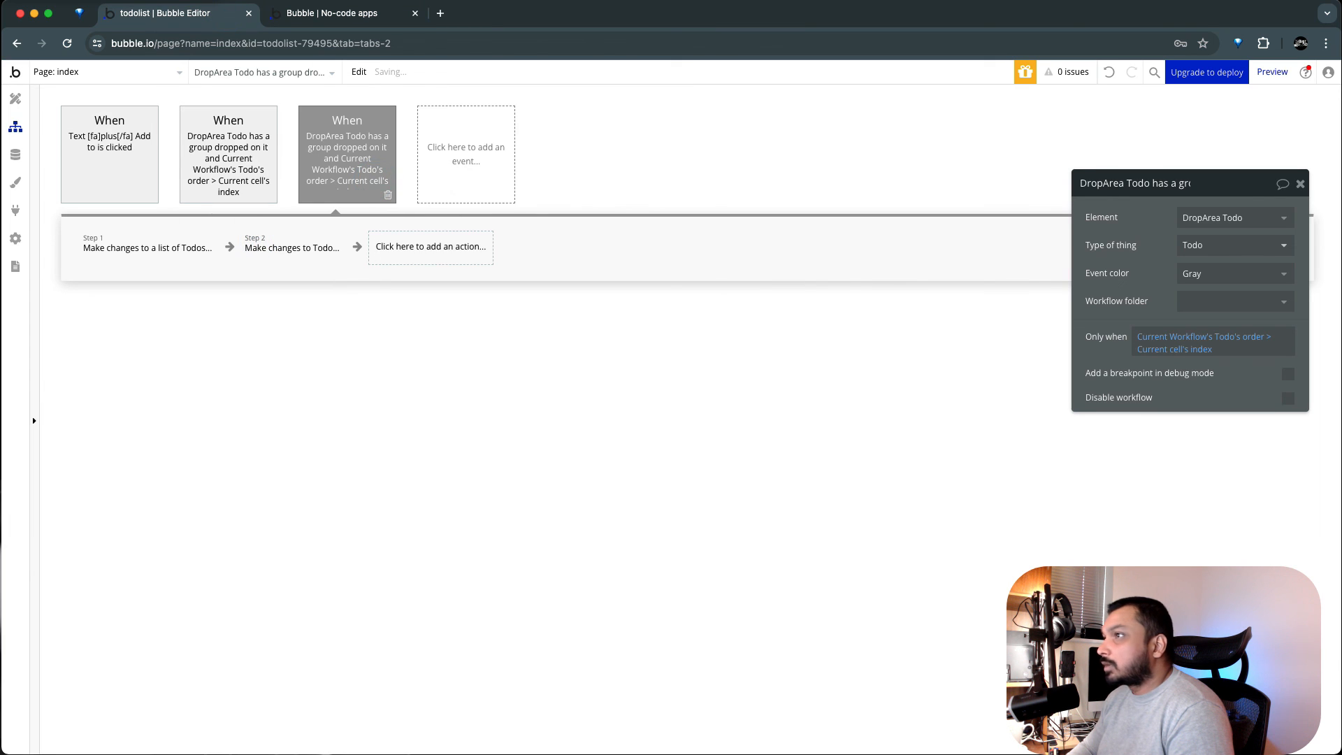
Change the pasted event's Only when condition to Current Workflow's Todo's order < Current cell's index.
left_click(1268, 336)
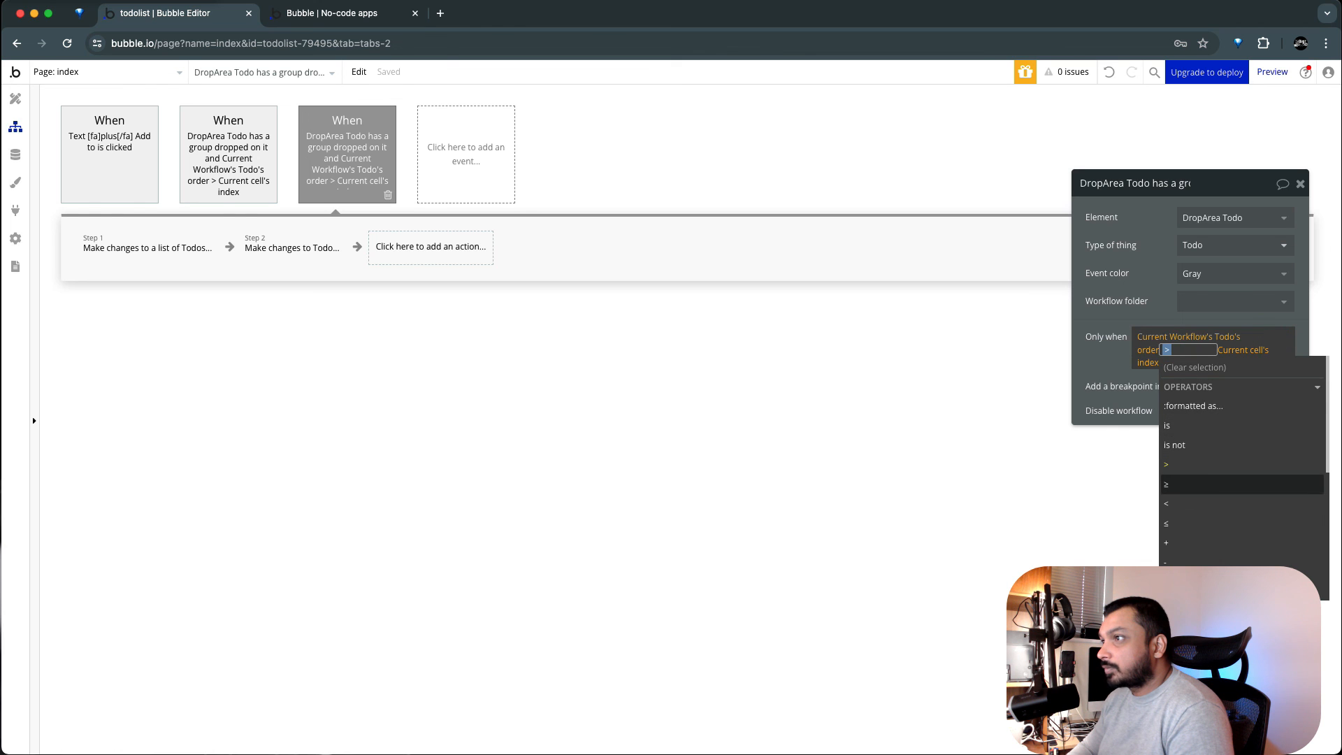
left_click(1180, 504)
left_click(1145, 308)
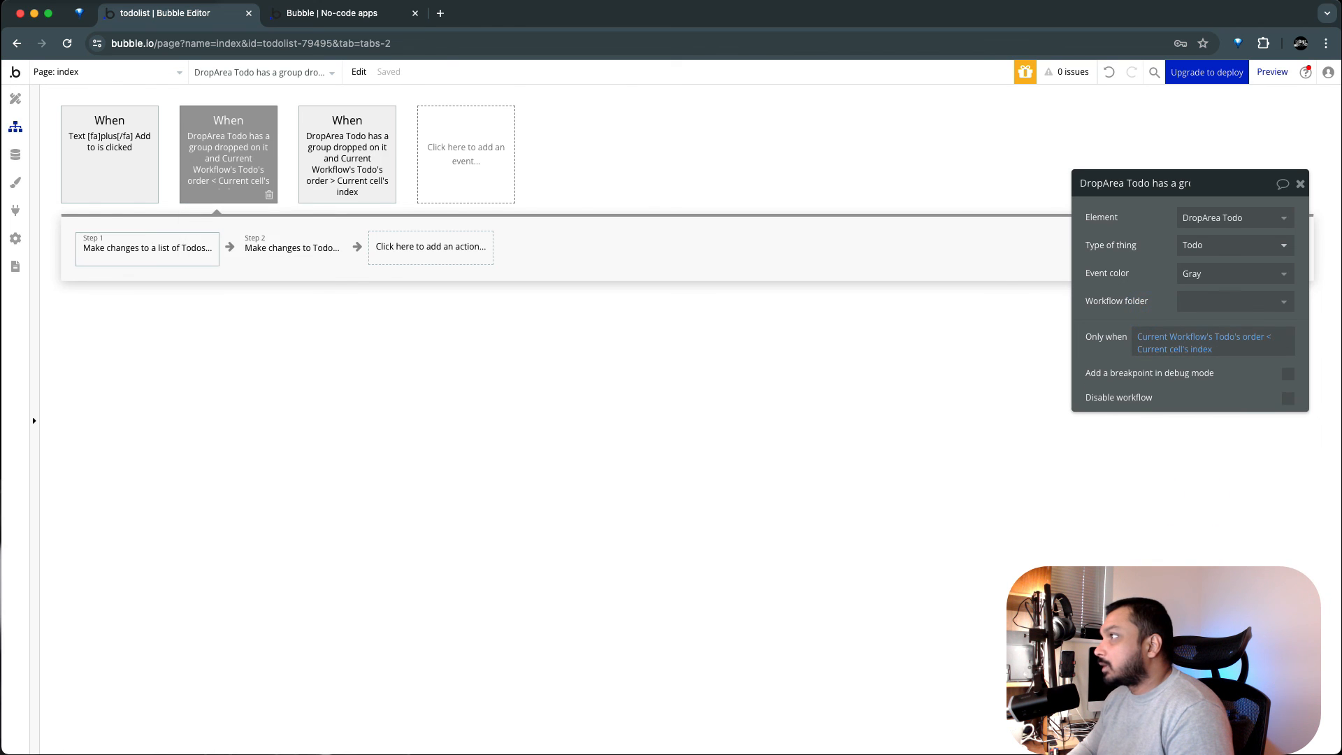
In the < event's list-change action, set the filter constraints to order ≤ Current cell's index and order > Current Workflow's Todo's order.
left_click(150, 246)
left_click(1208, 257)
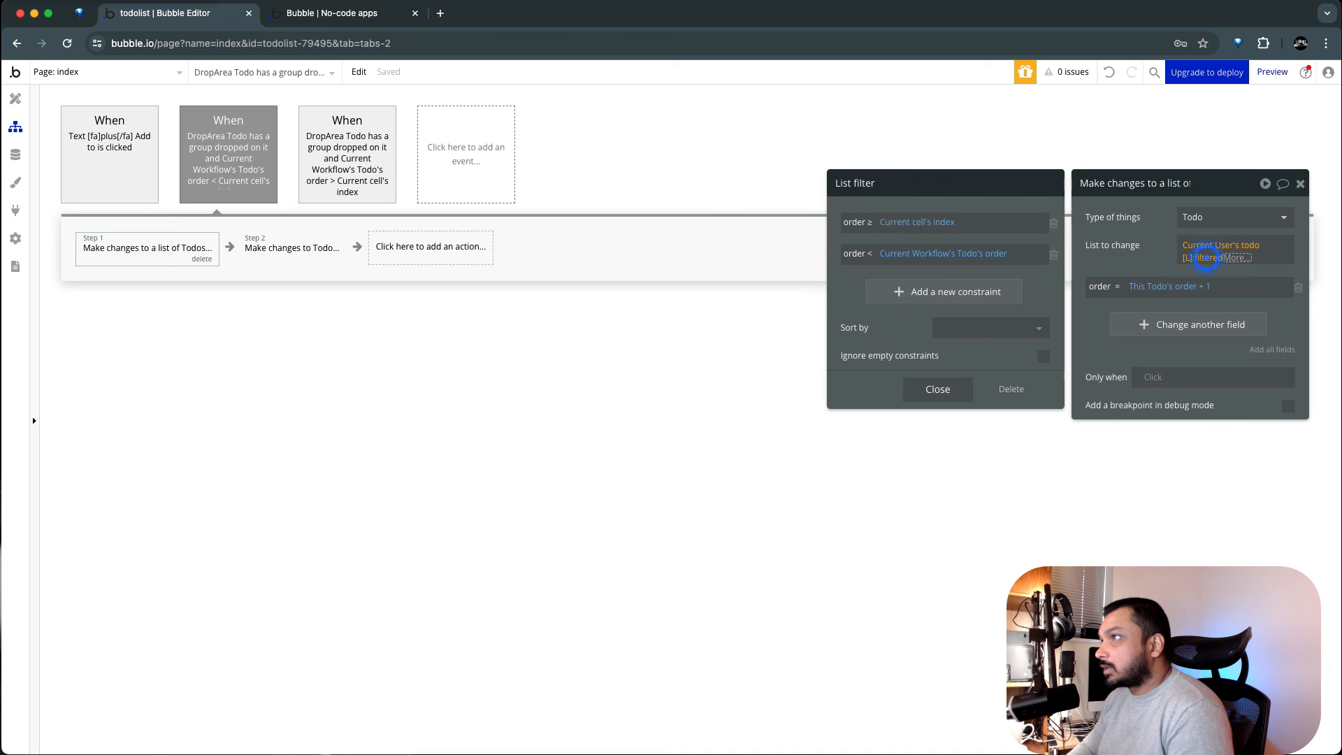
left_click(869, 222)
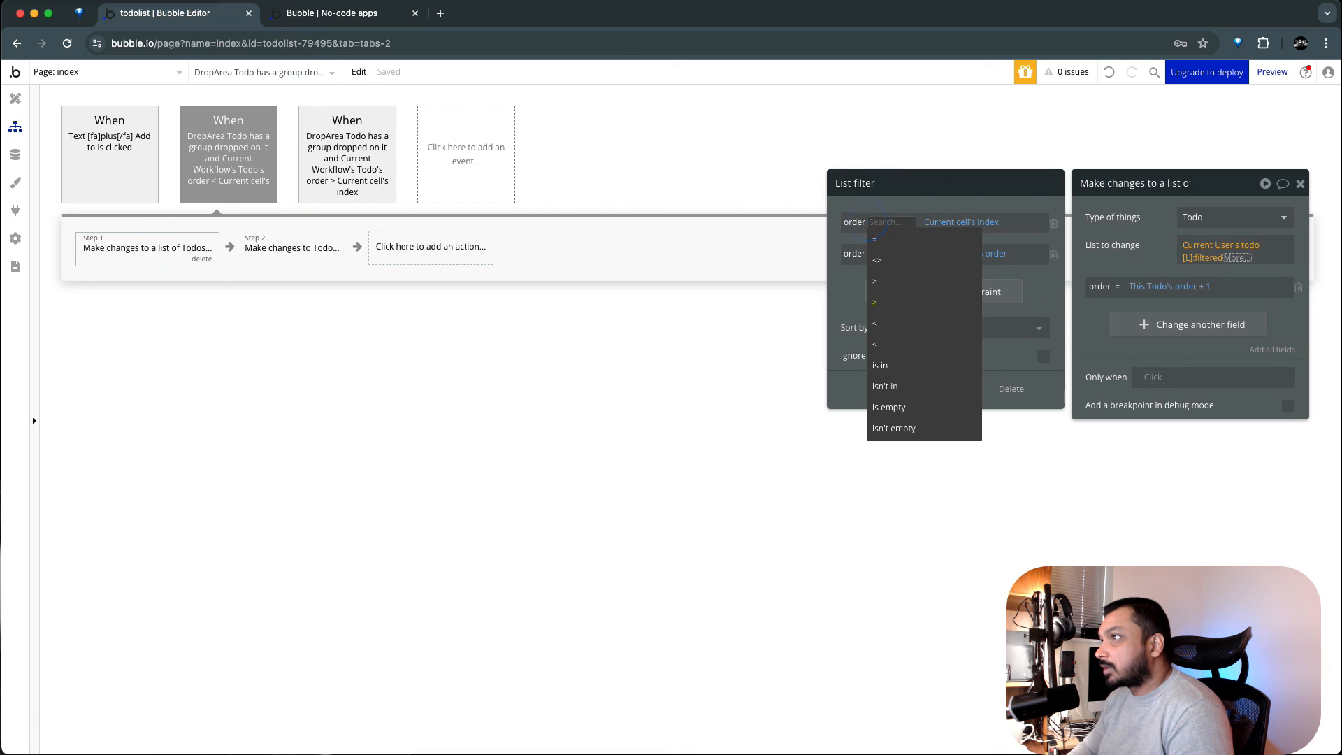
key("Down")
key("Down")
key("Return")
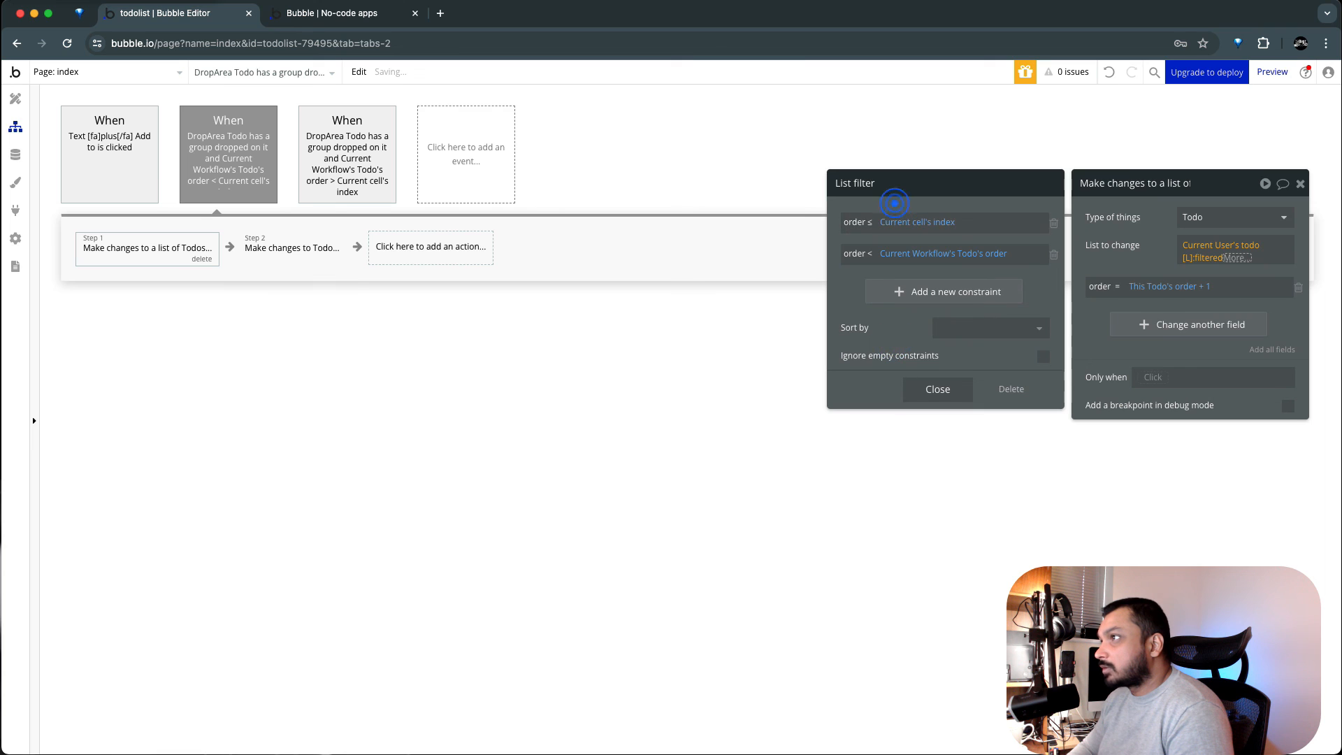
left_click(869, 253)
key("Down")
key("Down")
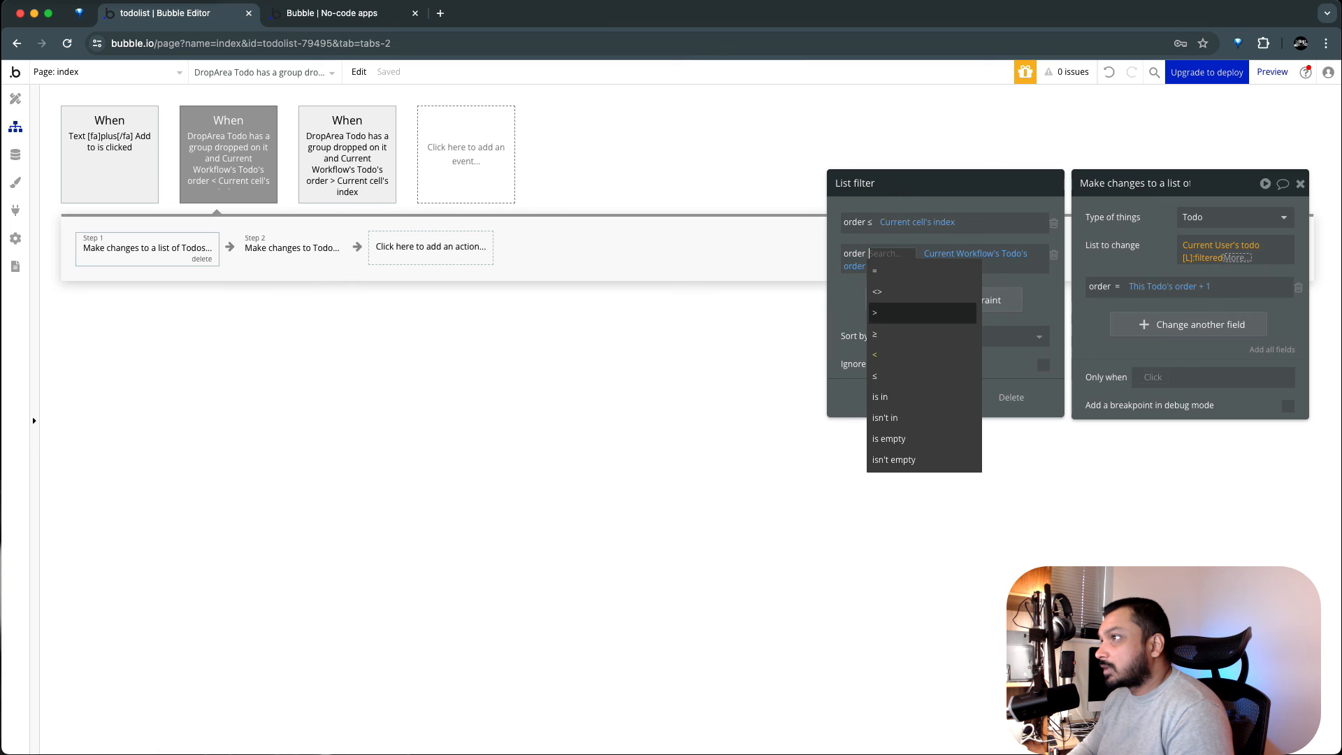
left_click(893, 312)
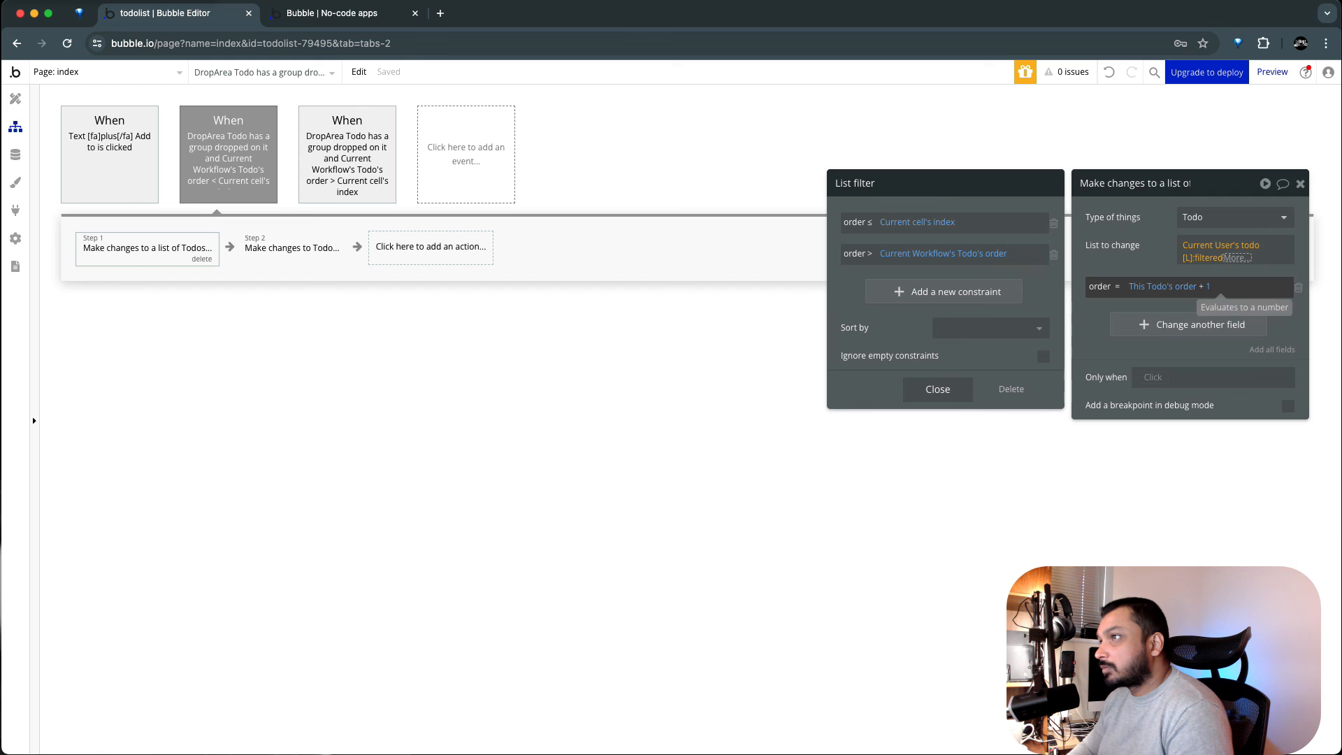
Set the list change's order field to This Todo's order - 1, and open the event's second action for review.
left_click(1204, 287)
left_click(1222, 497)
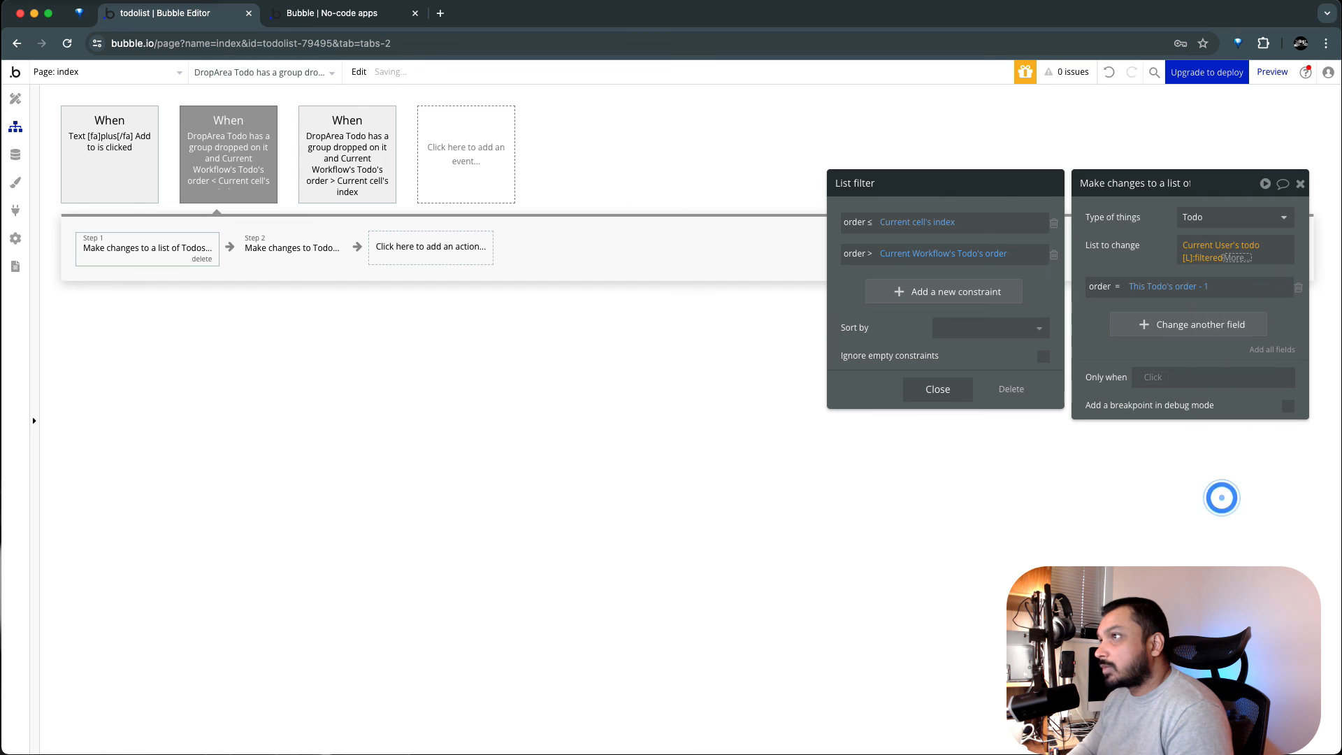
left_click(271, 242)
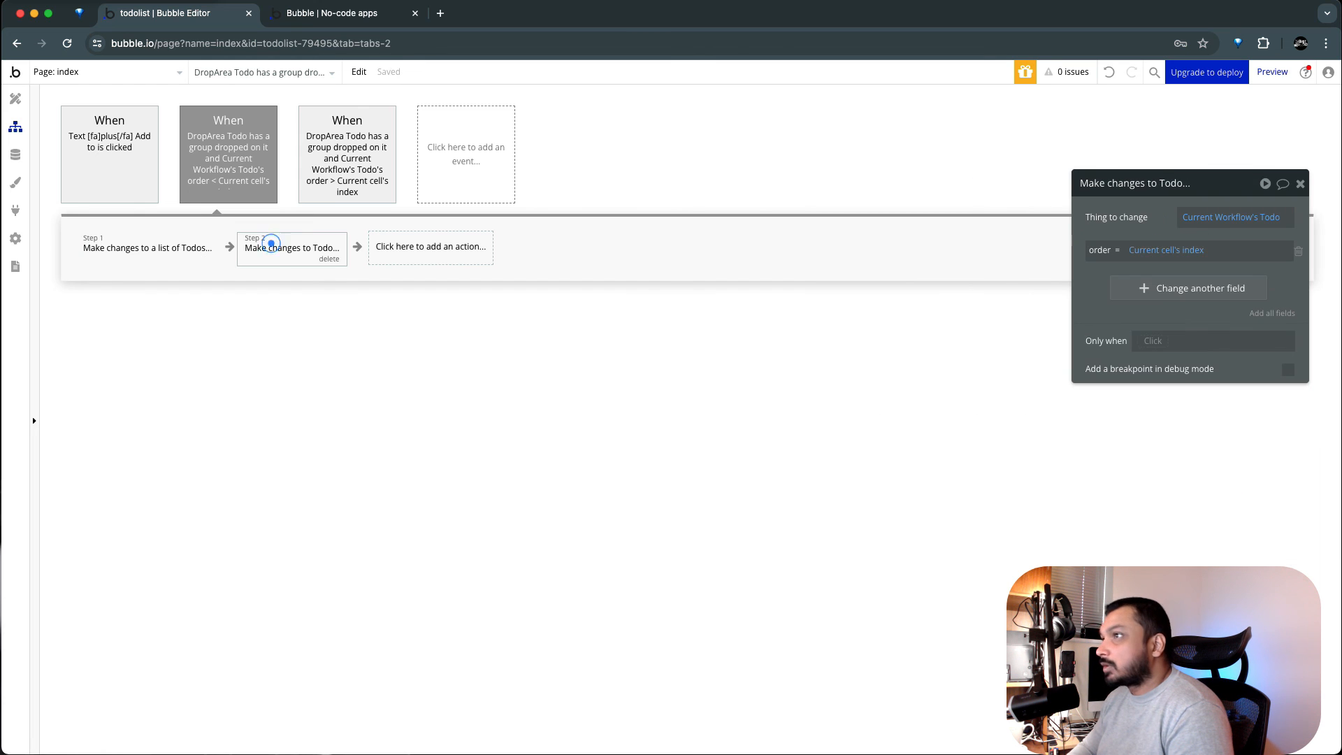
Refresh the app preview and test reordering by moving Test 4 from the first row to the third, followed by further row moves.
left_click(332, 17)
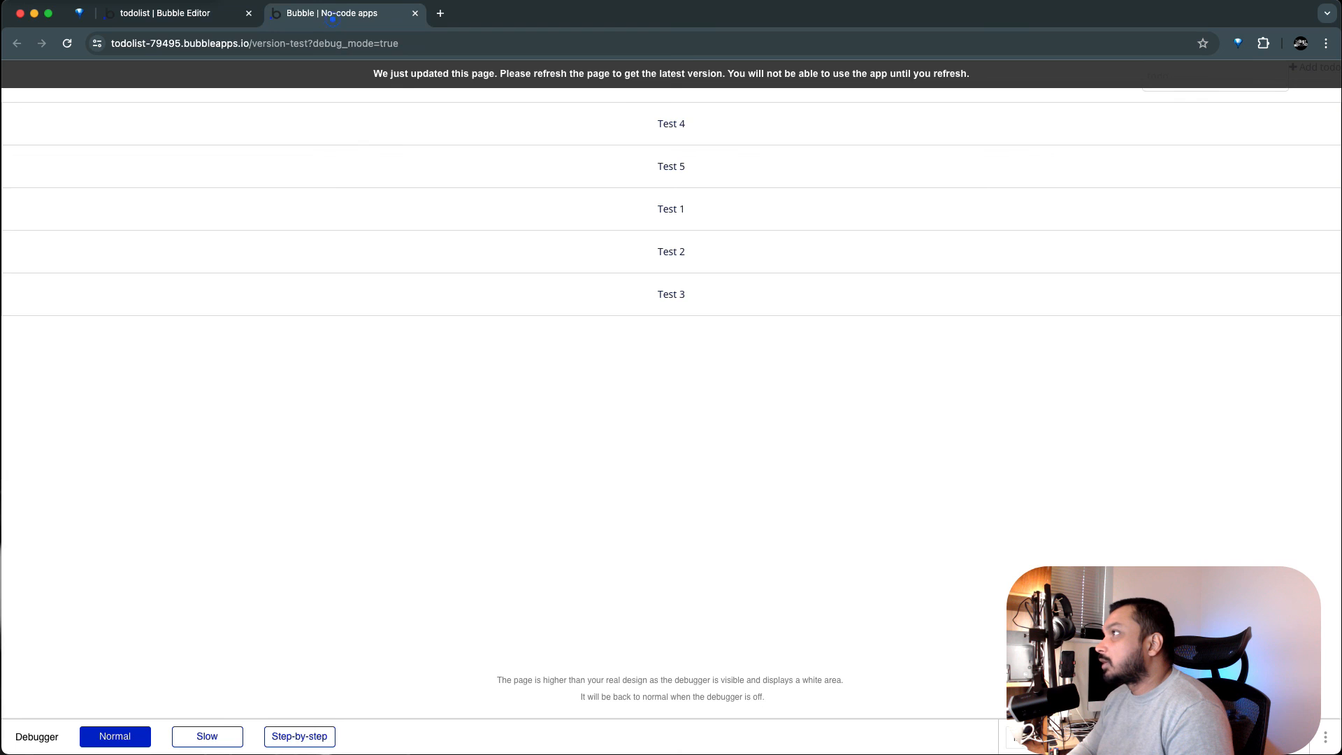
left_click(339, 72)
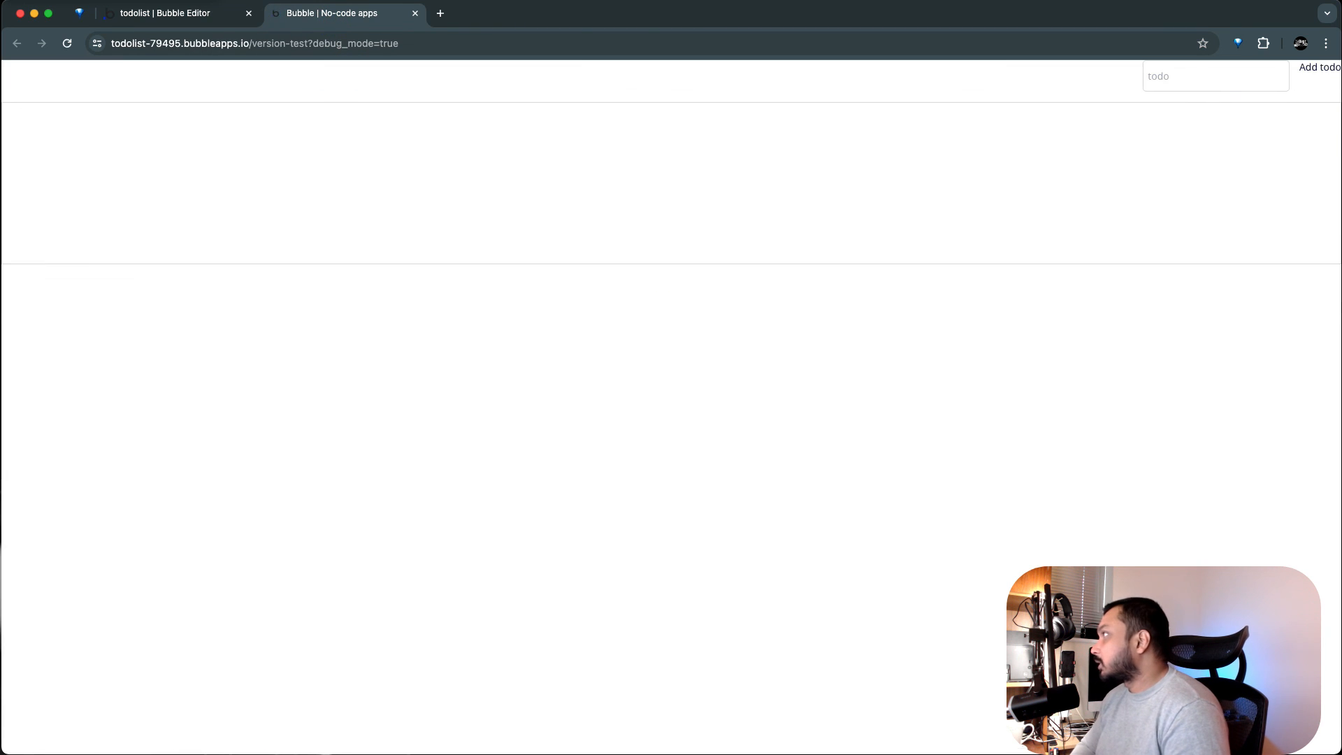
left_click(532, 134)
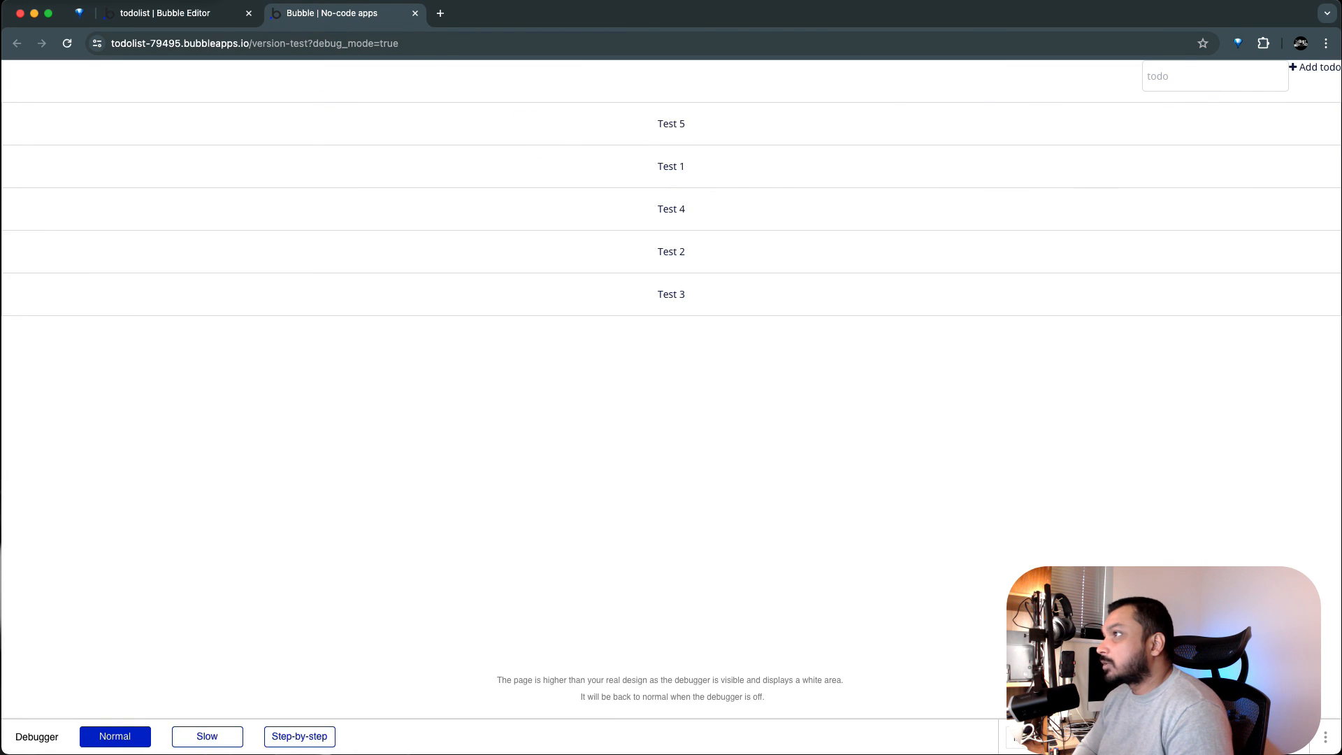
left_click(591, 168)
left_click(600, 212)
left_click(609, 131)
left_click(632, 167)
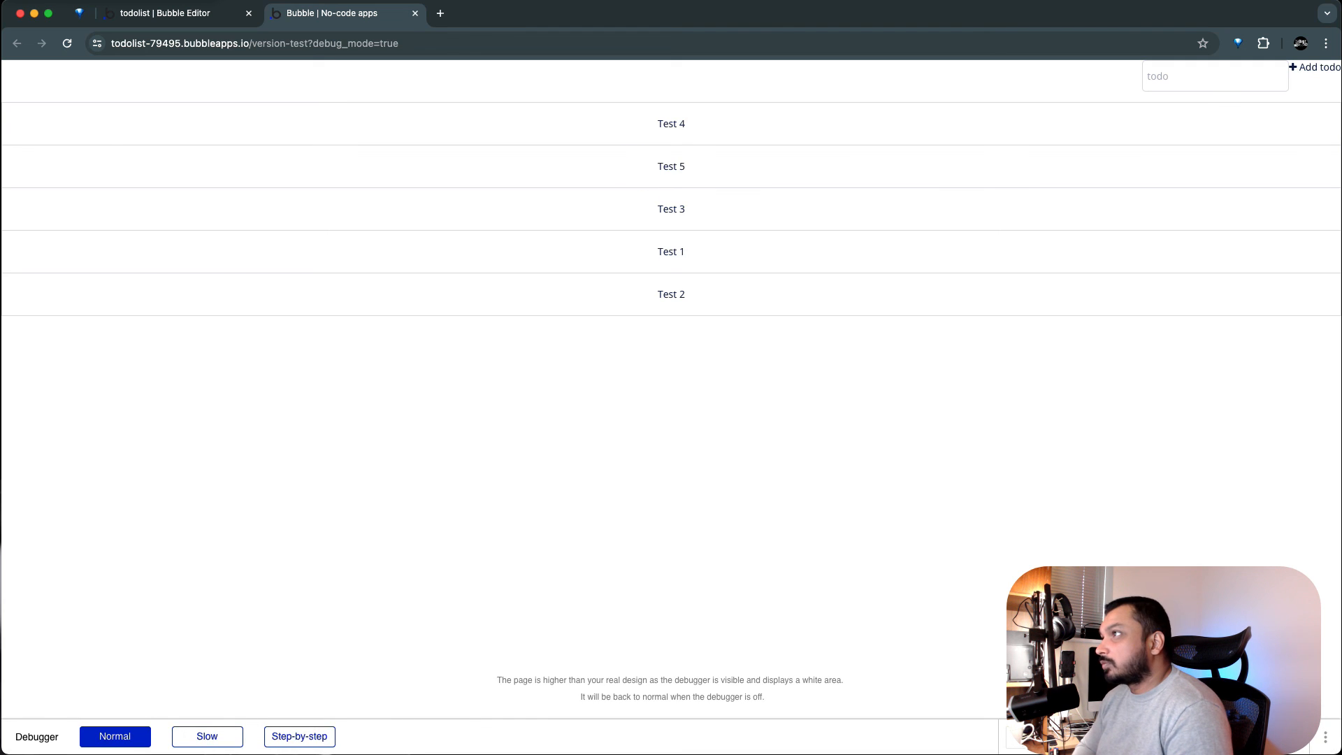
Continue testing by moving Test 4 to the last row, Test 2 to the first row and Test 3 up toward the second row.
left_click(656, 120)
left_click(629, 296)
left_click(615, 164)
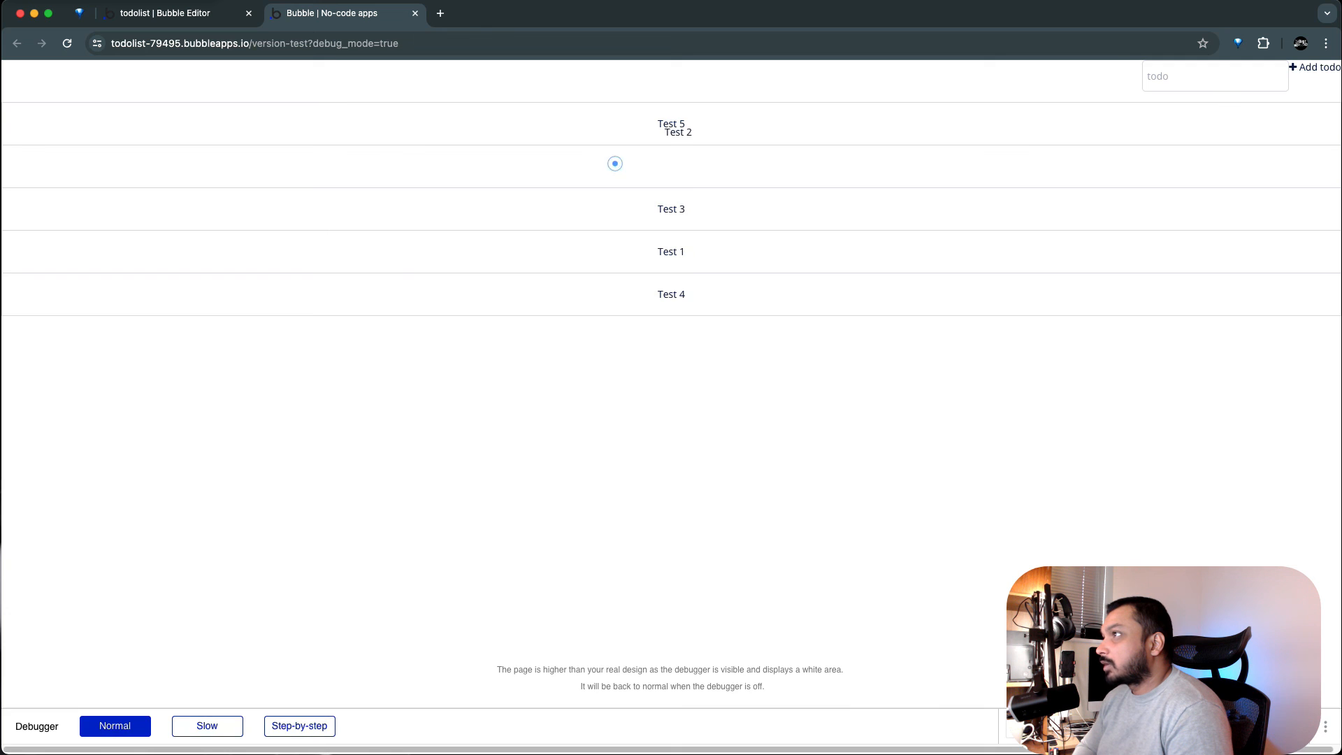
left_click(623, 227)
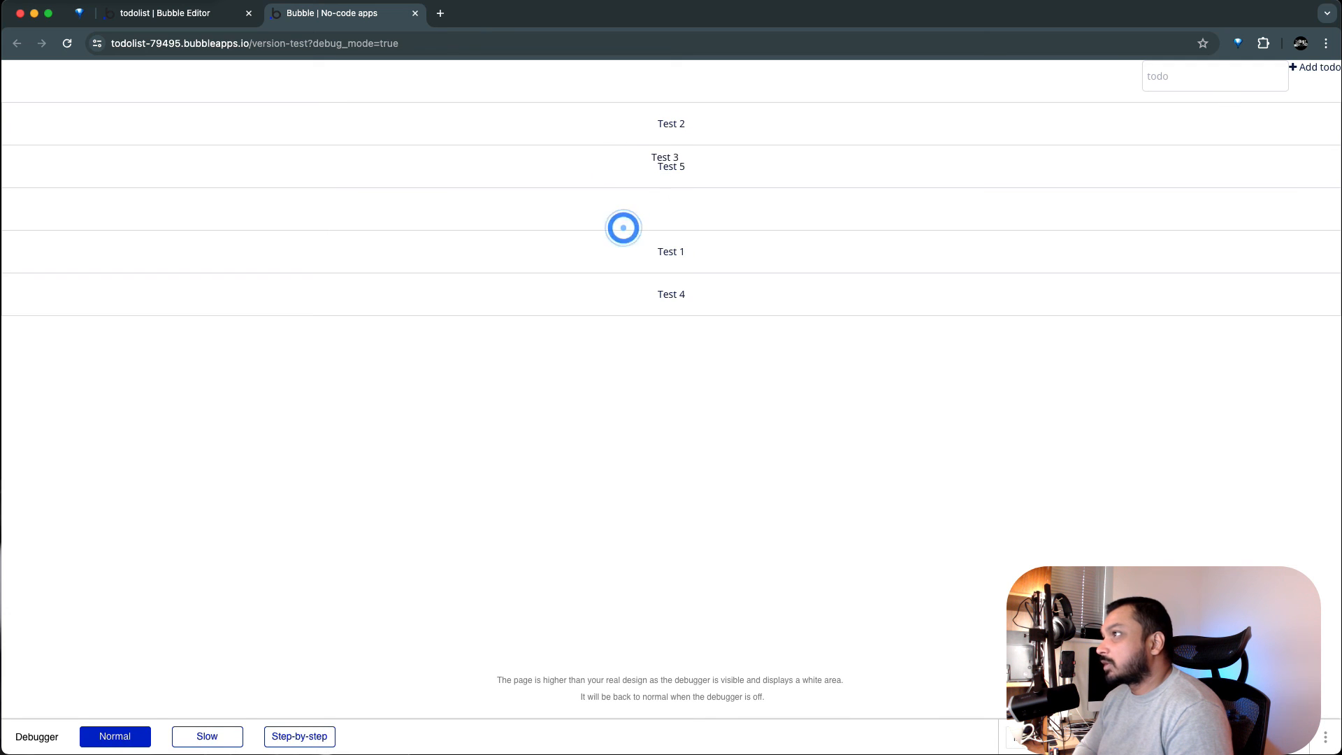